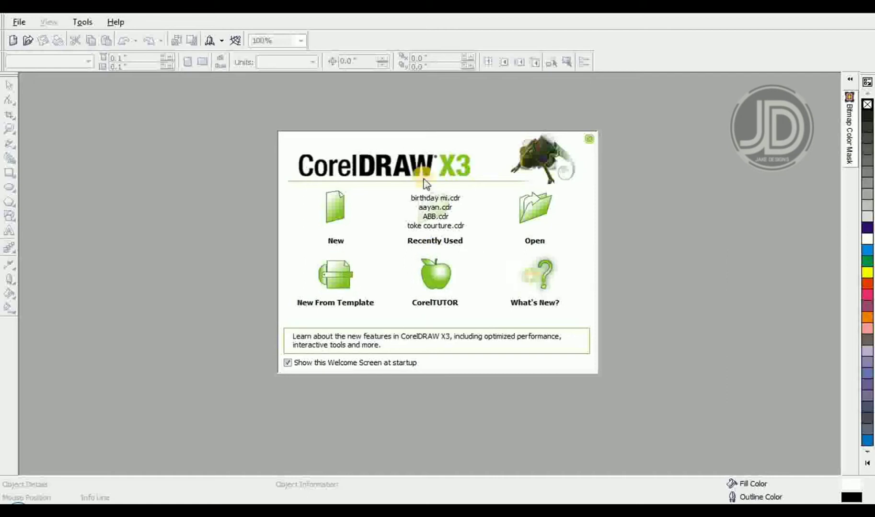
# Create a new blank document and import Winners_Chapel_Logo centred on the page.
pyautogui.click(333, 216)
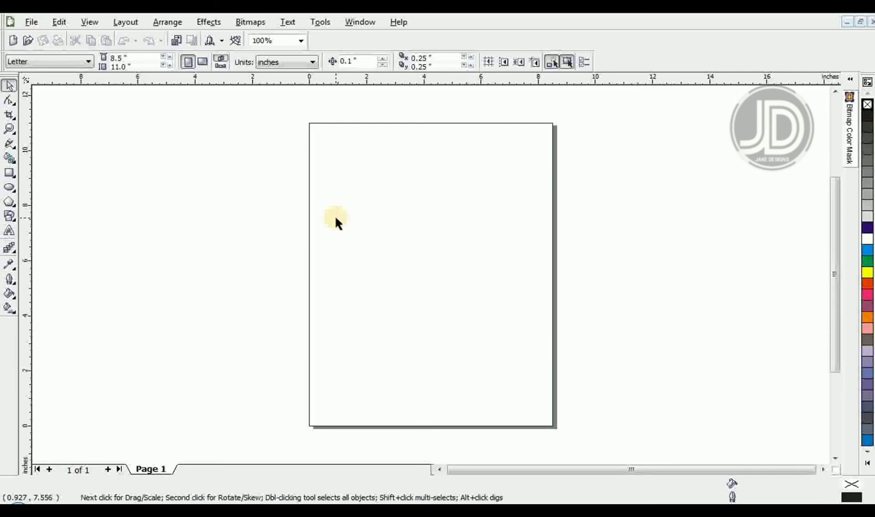
pyautogui.click(37, 25)
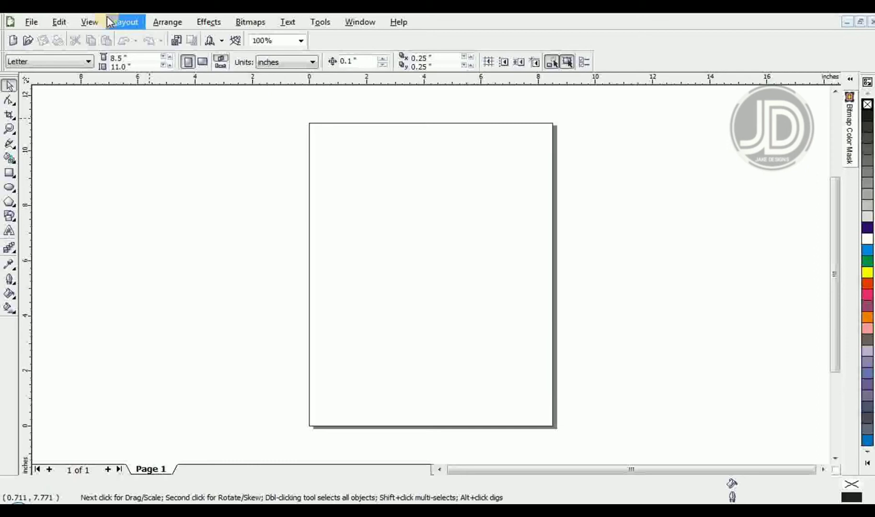
pyautogui.click(36, 23)
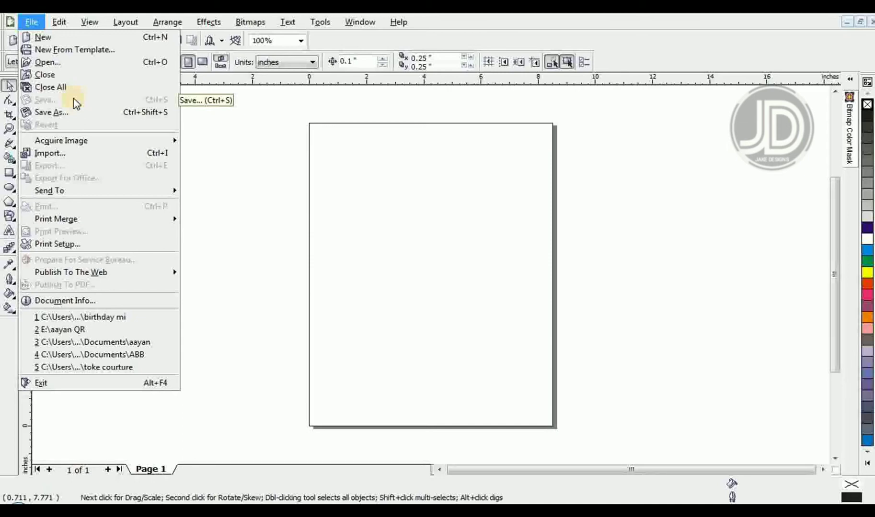
pyautogui.click(43, 154)
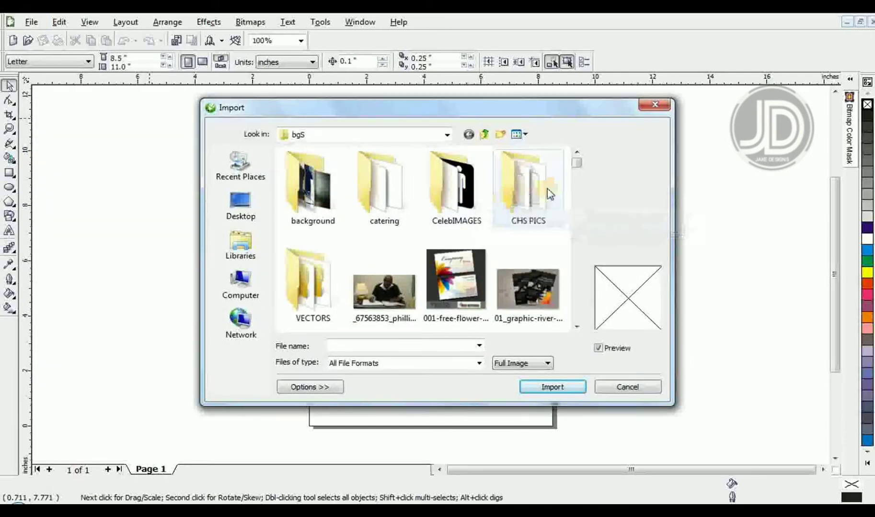
pyautogui.moveTo(576, 166); pyautogui.dragTo(576, 318)
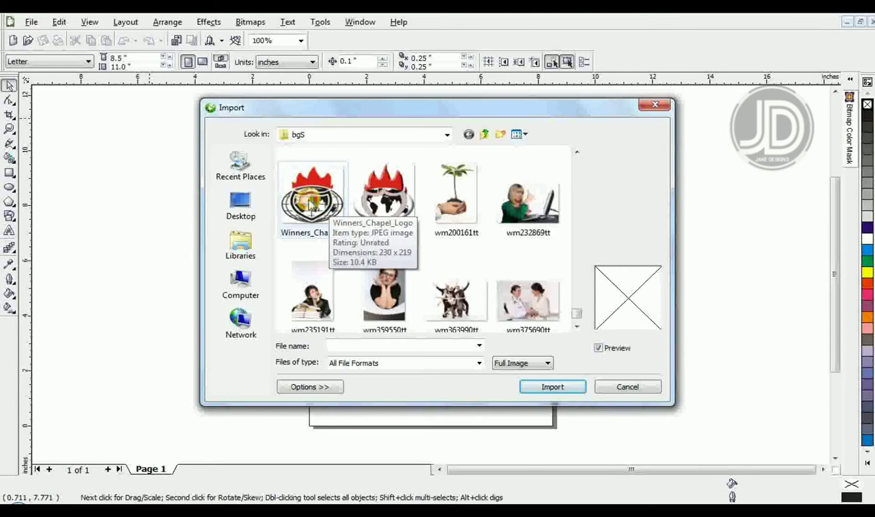
pyautogui.doubleClick(325, 211)
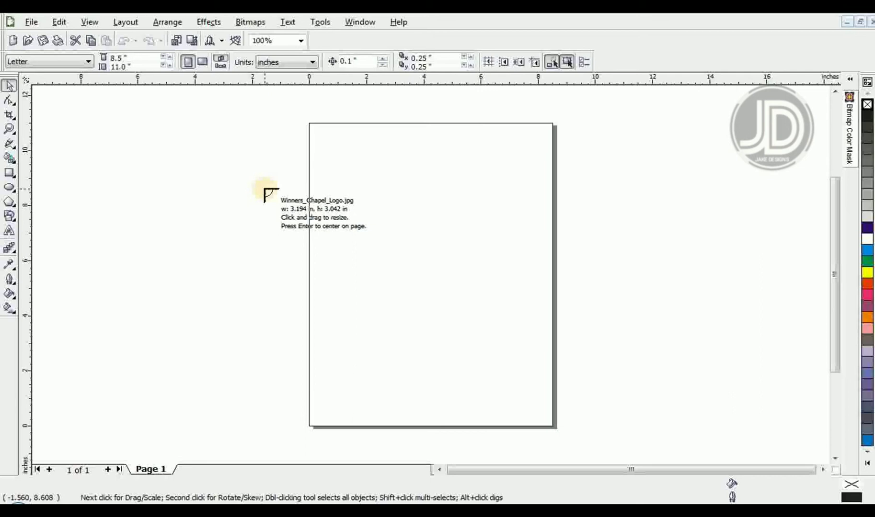
pyautogui.press('Return')
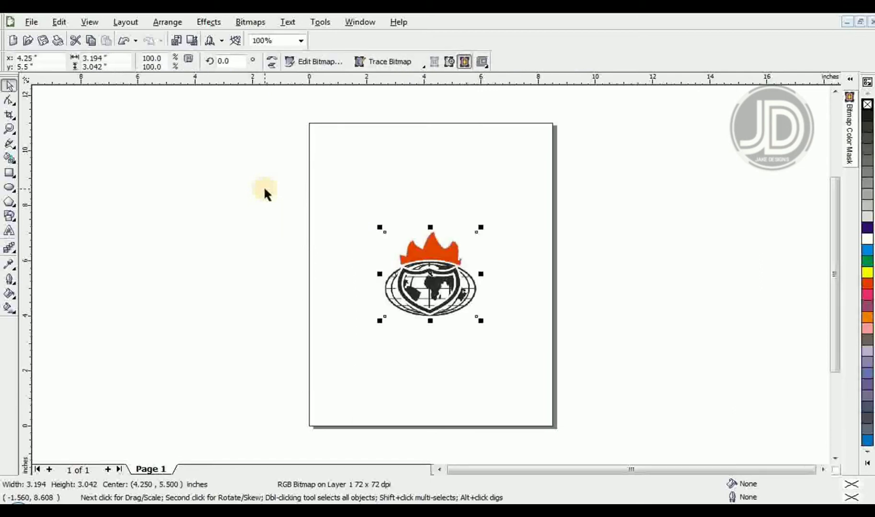
pyautogui.click(158, 212)
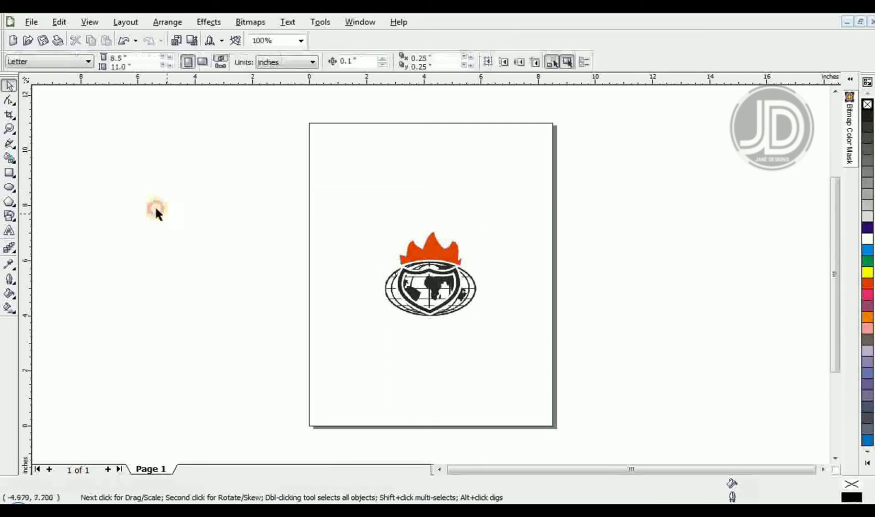
# Draw a rectangle about 6.86 by 9.71 inches around the logo and centre it on the page.
pyautogui.click(9, 173)
pyautogui.moveTo(332, 138); pyautogui.dragTo(529, 404)
pyautogui.press('space')
pyautogui.click(617, 279)
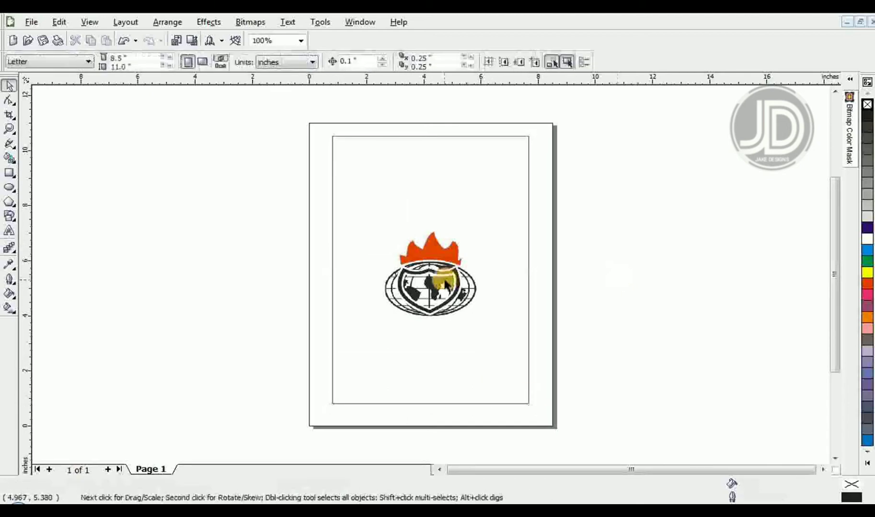
pyautogui.moveTo(436, 274); pyautogui.dragTo(435, 291)
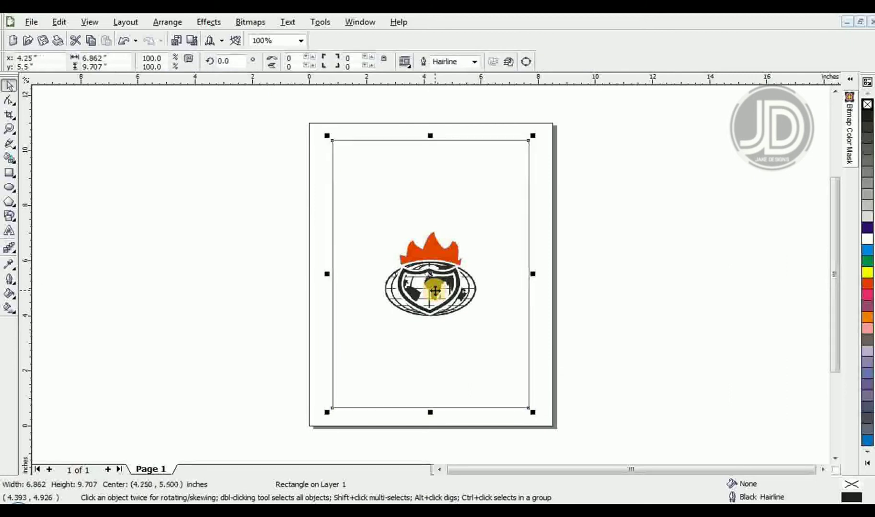
pyautogui.click(577, 229)
# Move the logo down to the lower centre of the rectangle.
pyautogui.moveTo(619, 223); pyautogui.dragTo(254, 337)
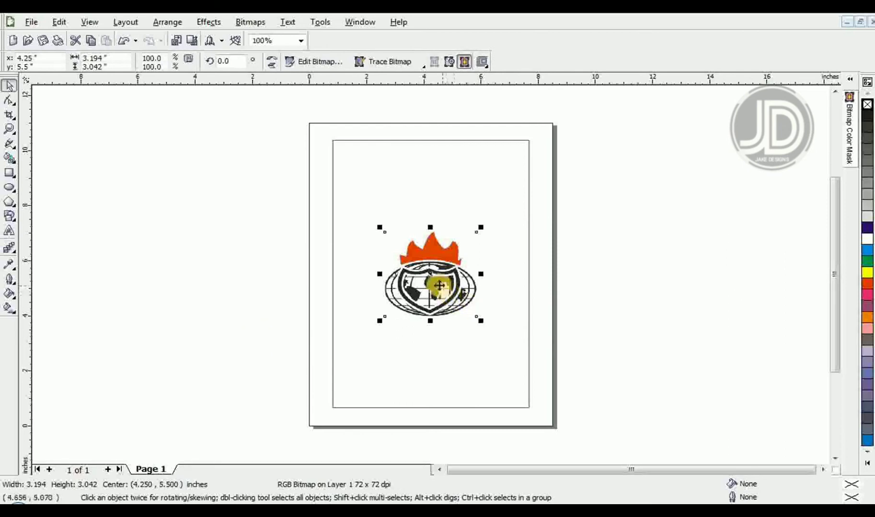
pyautogui.moveTo(433, 275); pyautogui.dragTo(434, 332)
pyautogui.moveTo(426, 346); pyautogui.dragTo(427, 346)
pyautogui.click(33, 220)
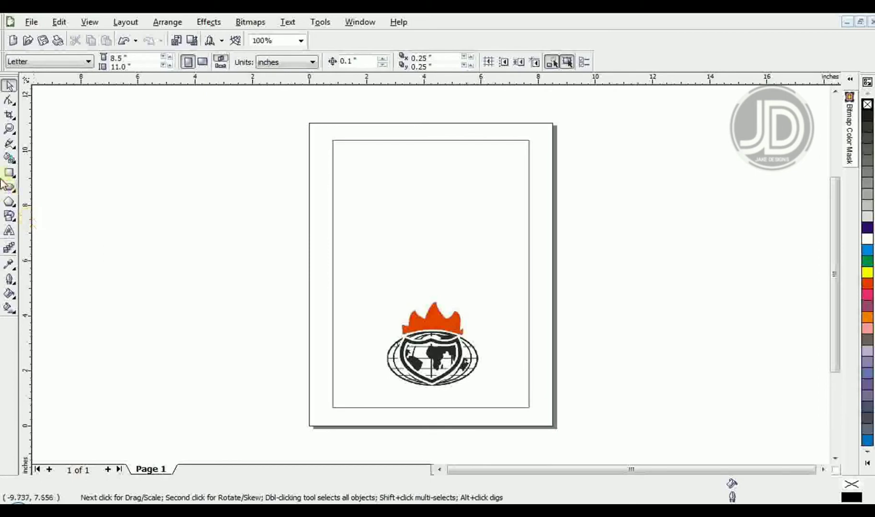
# Fill the rectangle with a radial fountain fill from light grey to white, with centre offset -1% horizontal and 16% vertical.
pyautogui.click(488, 253)
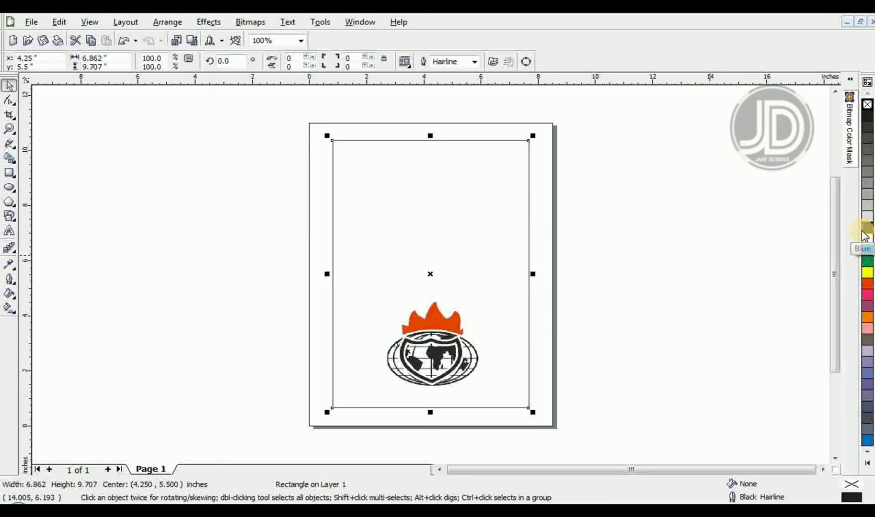
pyautogui.press('F11')
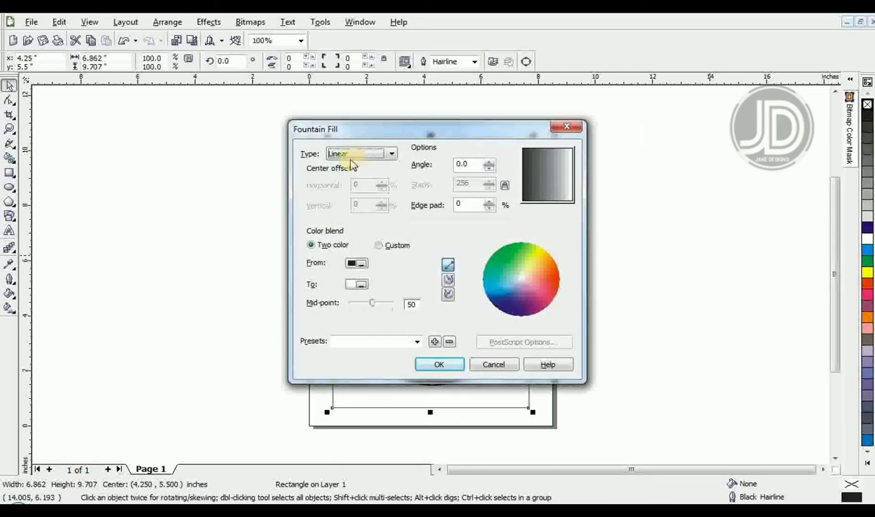
pyautogui.click(350, 158)
pyautogui.click(350, 171)
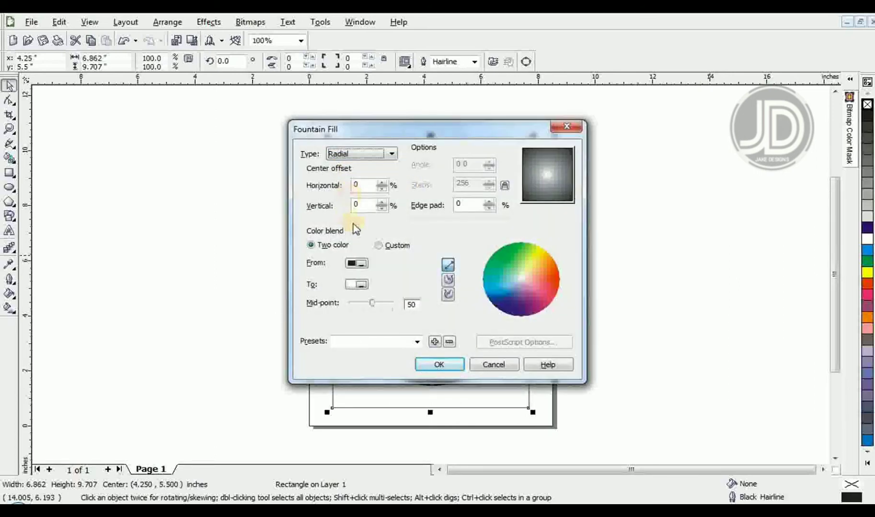
pyautogui.click(360, 263)
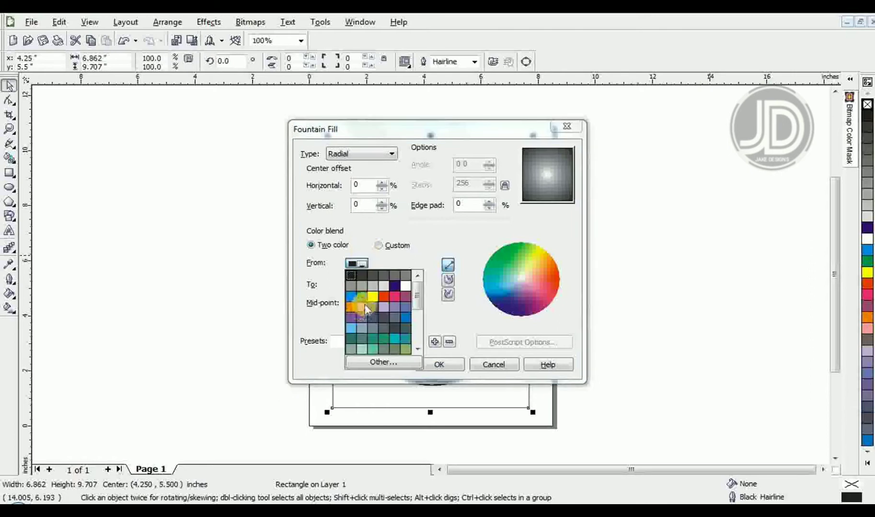
pyautogui.click(371, 286)
pyautogui.moveTo(541, 175); pyautogui.dragTo(546, 168)
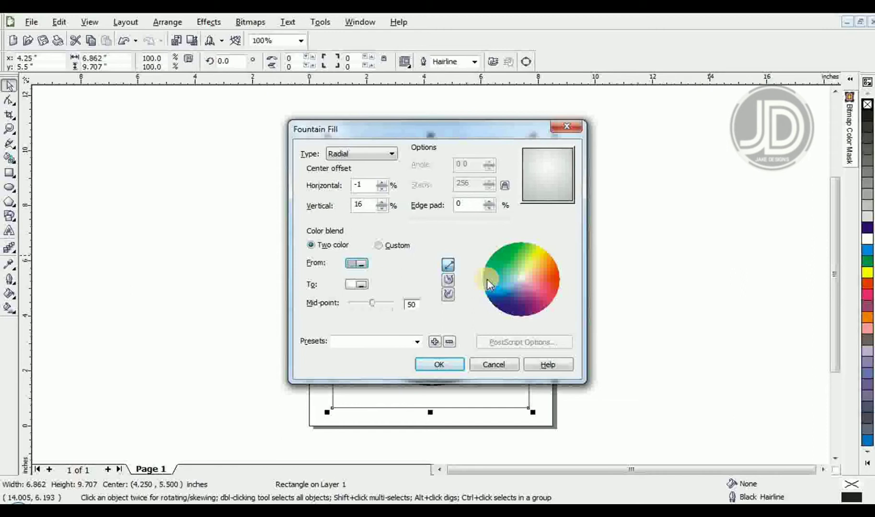
pyautogui.press('Return')
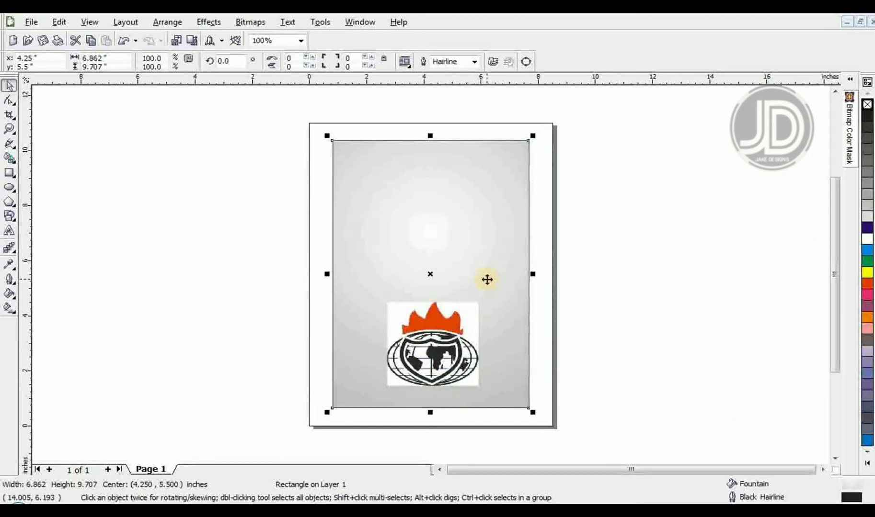
pyautogui.click(593, 232)
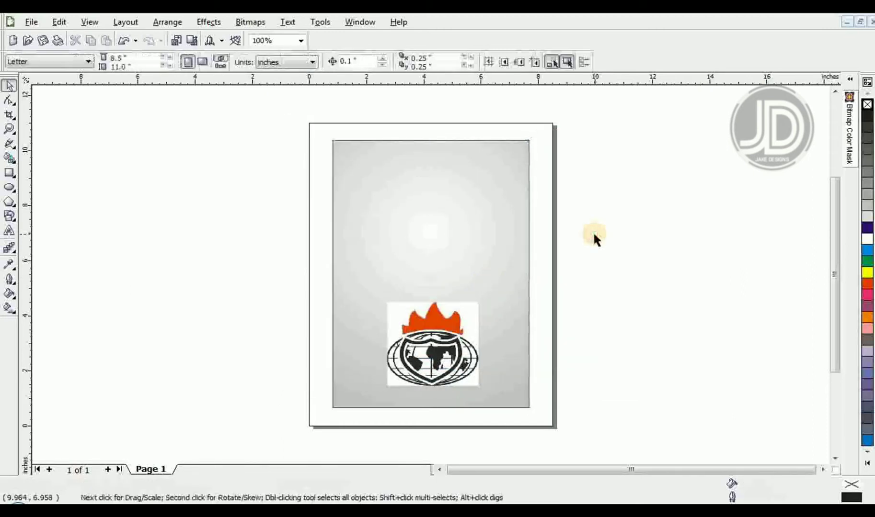
# Remove the outline from the gradient-filled rectangle.
pyautogui.click(499, 197)
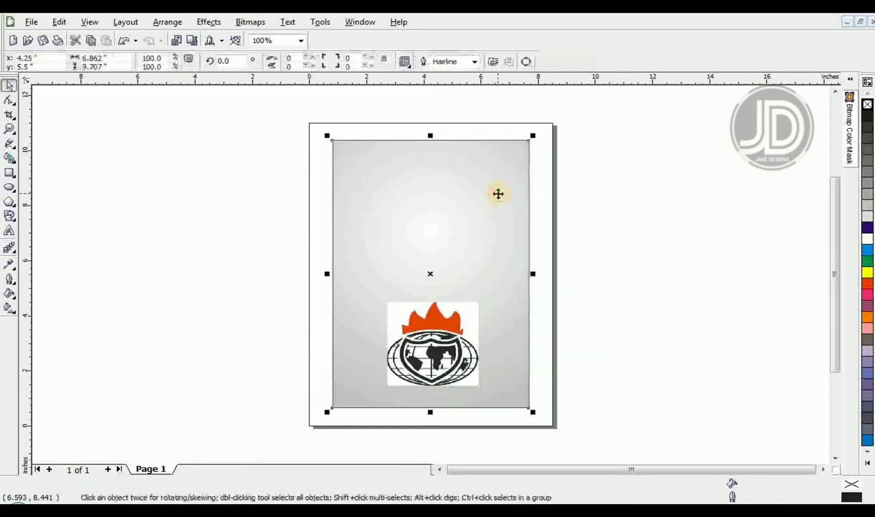
pyautogui.rightClick(867, 104)
pyautogui.click(400, 166)
pyautogui.click(197, 150)
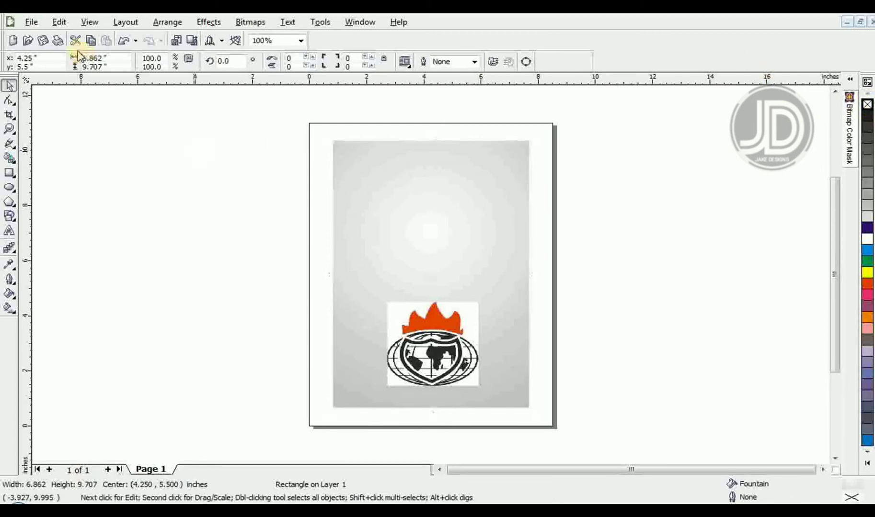
# Try to export the design as a JPG - JPEG Bitmaps file named wibbers handbill in the tut folder.
pyautogui.click(32, 23)
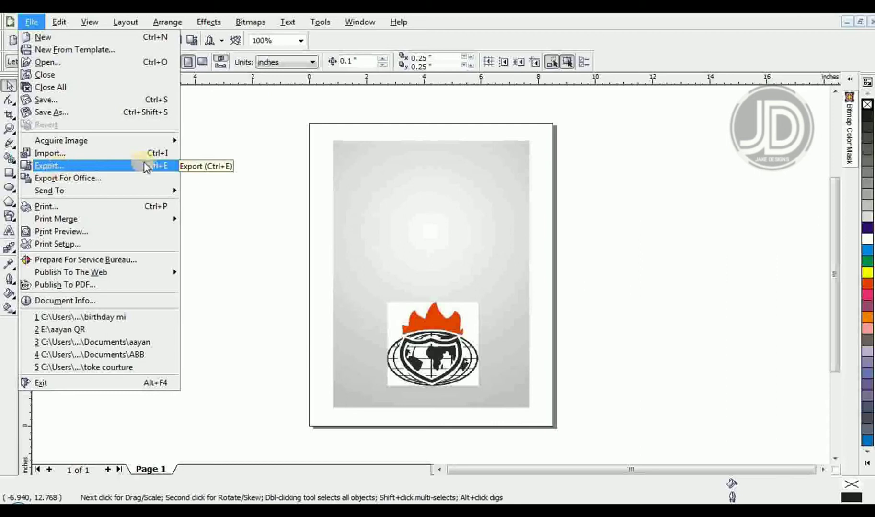
pyautogui.click(127, 167)
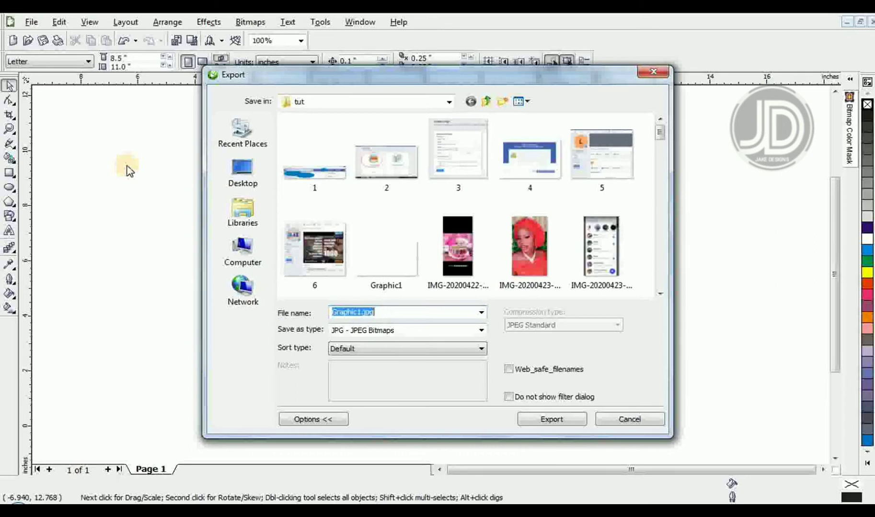
pyautogui.write('wibbers ')
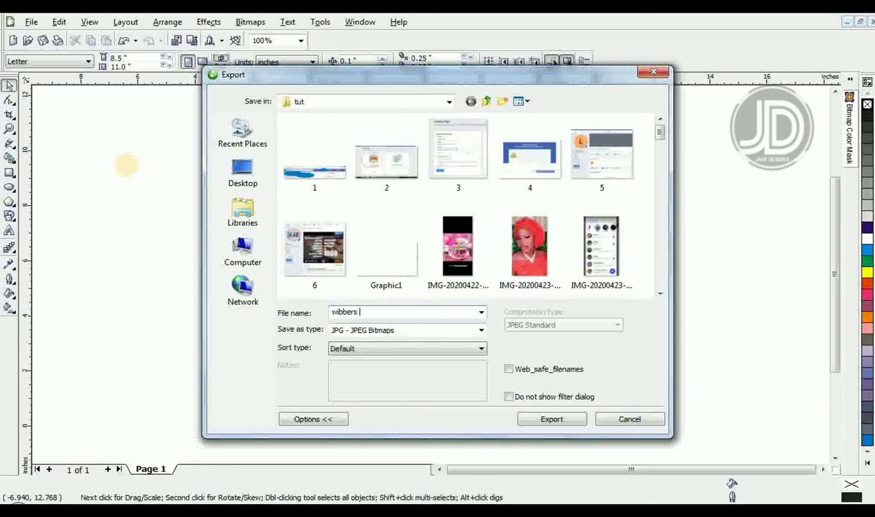
pyautogui.write('handbill')
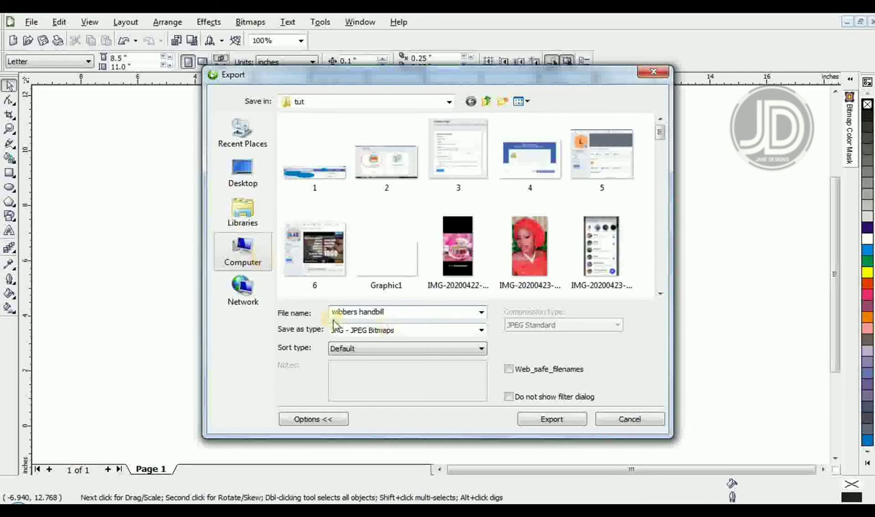
pyautogui.click(381, 330)
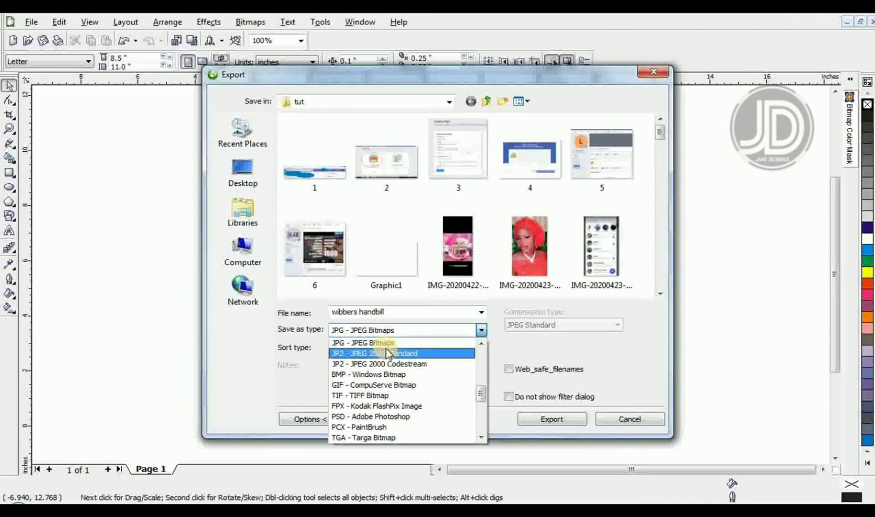
pyautogui.click(386, 344)
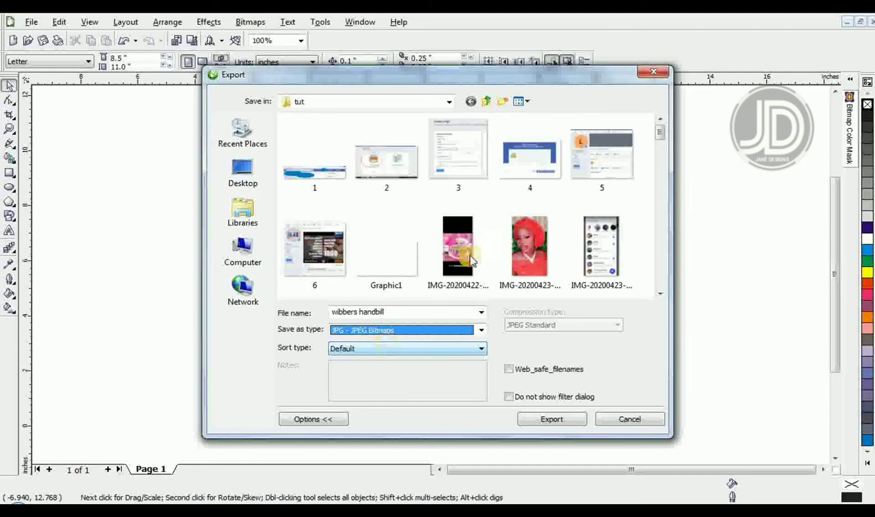
pyautogui.click(567, 421)
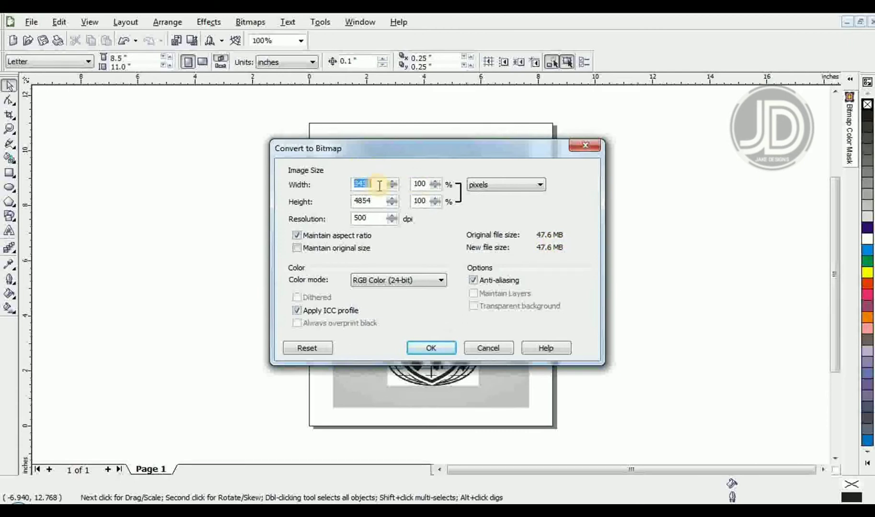
# Check the available image size units in the bitmap conversion settings and cancel the export.
pyautogui.click(479, 185)
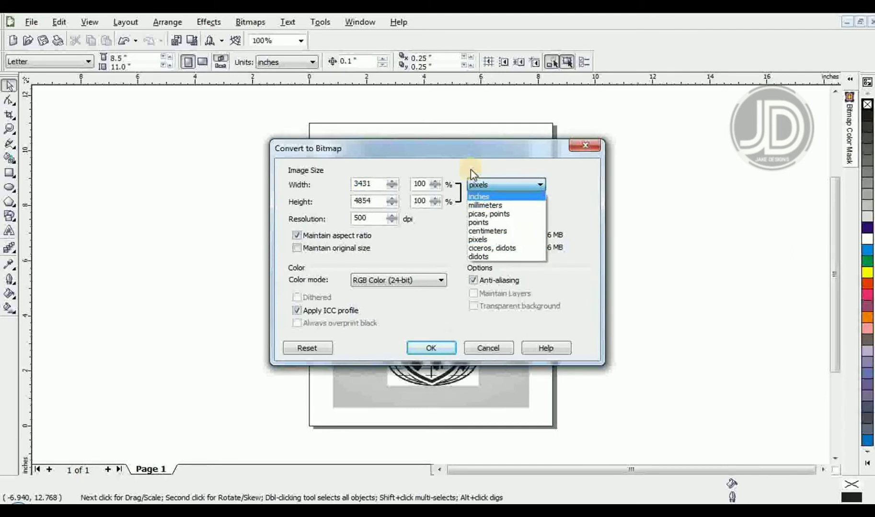
pyautogui.click(472, 174)
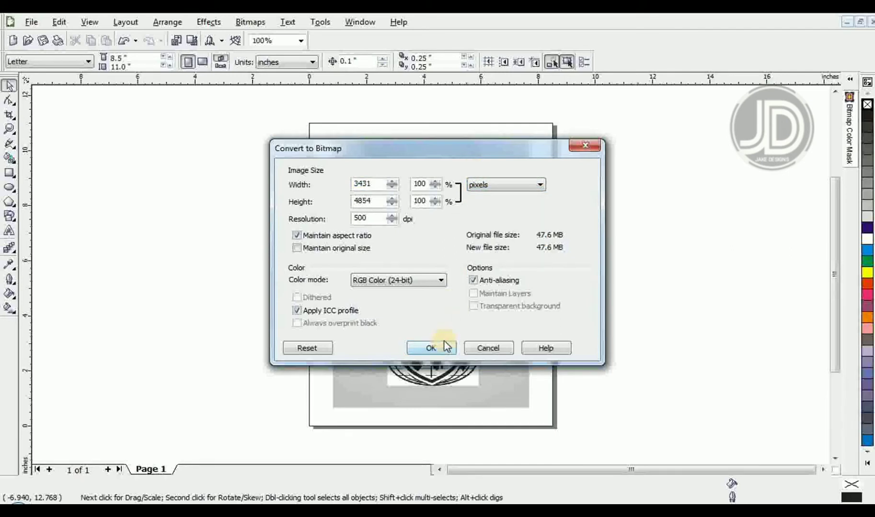
pyautogui.click(472, 349)
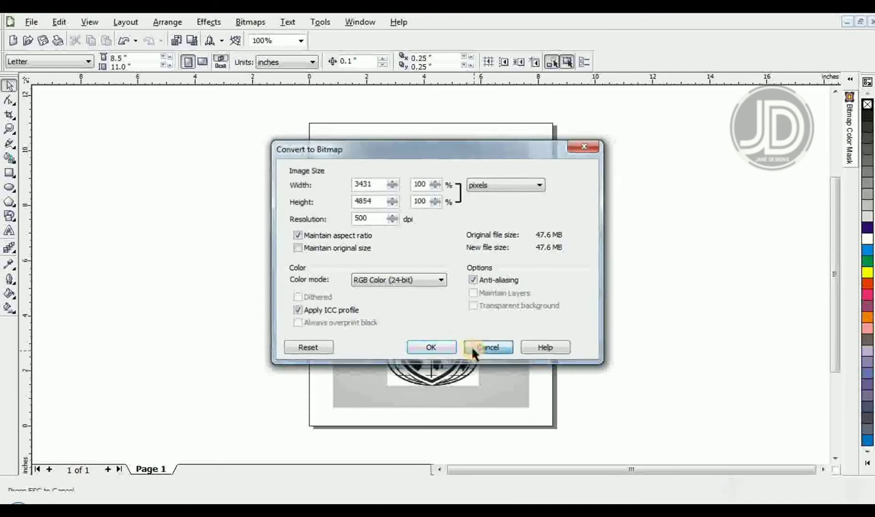
# Delete the gradient rectangle and the logo from the page.
pyautogui.moveTo(302, 127); pyautogui.dragTo(573, 431)
pyautogui.press('Delete')
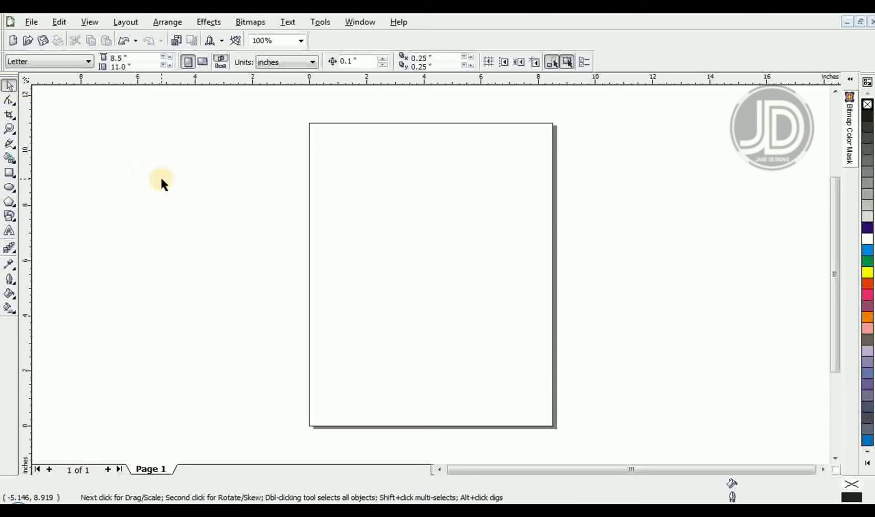
pyautogui.scroll(-1, 160, 176)
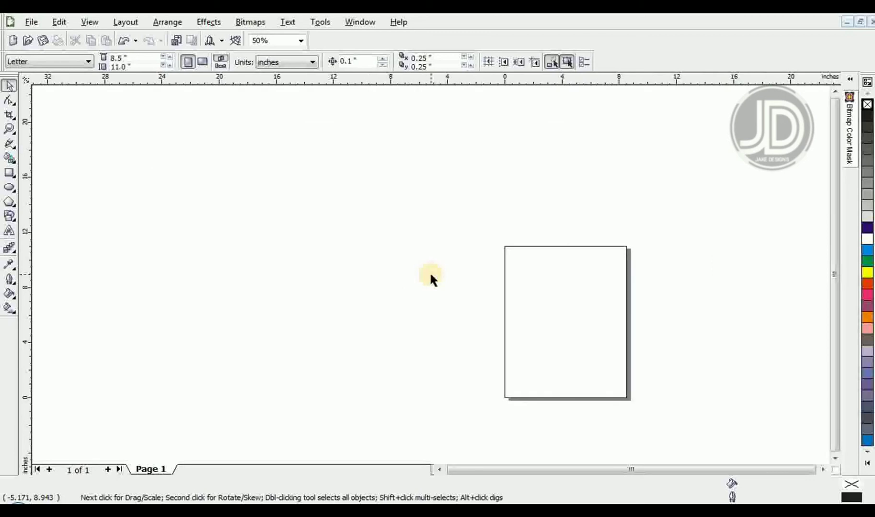
pyautogui.scroll(-3, 430, 275)
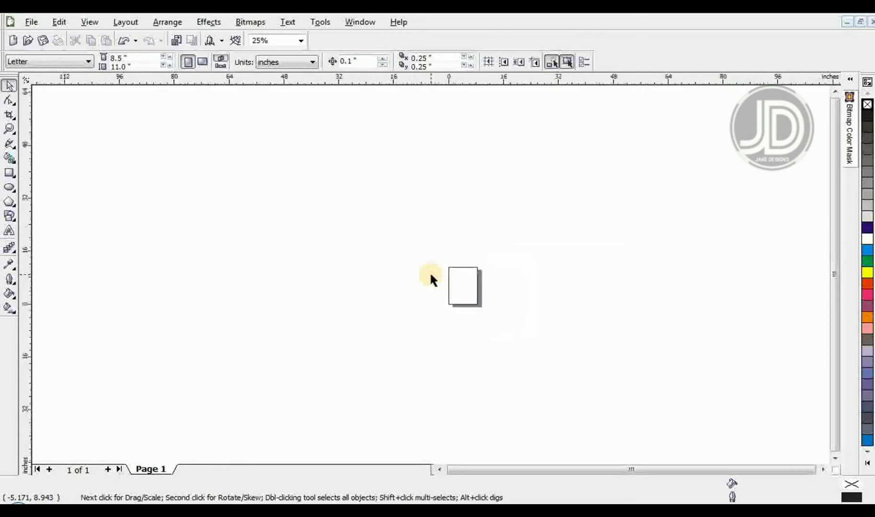
pyautogui.scroll(-1, 430, 276)
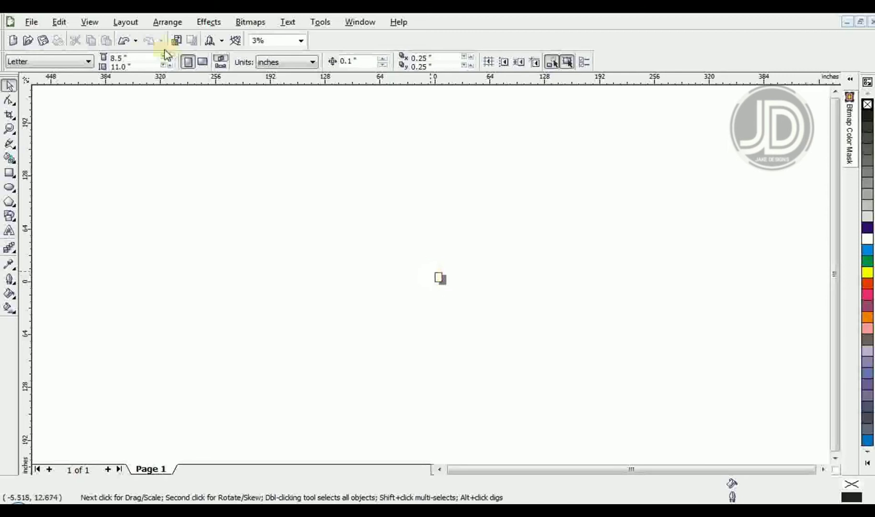
# Add a page-sized rectangle frame to bring the whole page into view, and remove the frame again.
pyautogui.doubleClick(10, 175)
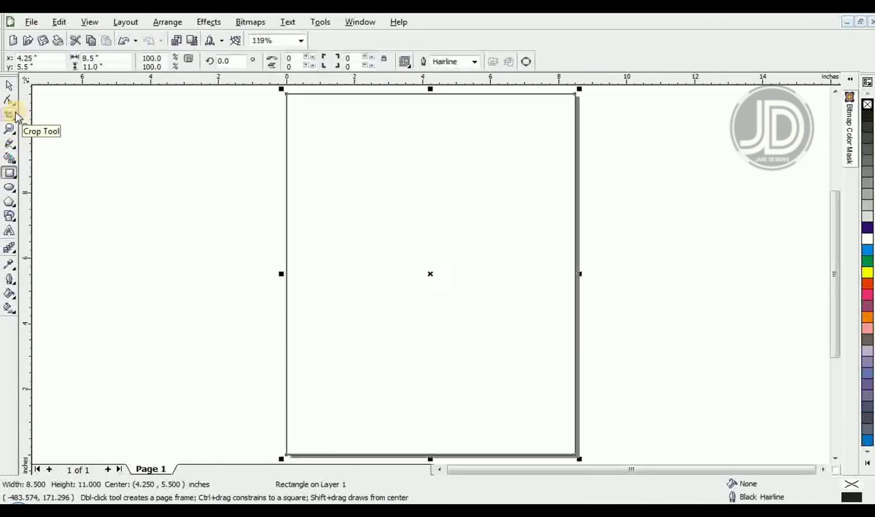
pyautogui.press('space')
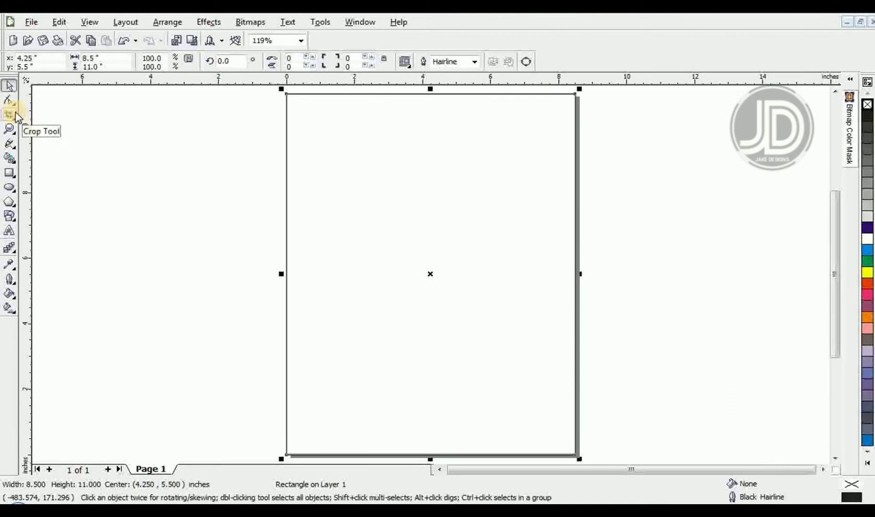
pyautogui.click(170, 212)
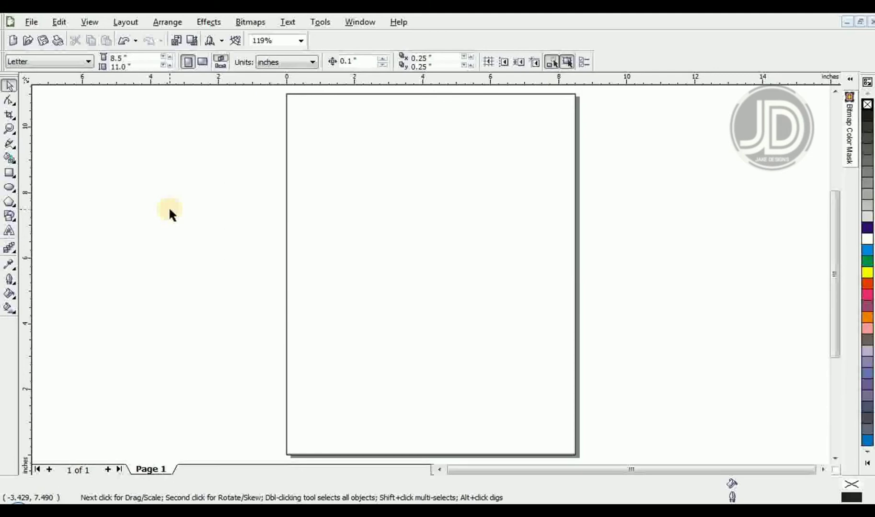
pyautogui.click(15, 85)
pyautogui.click(360, 191)
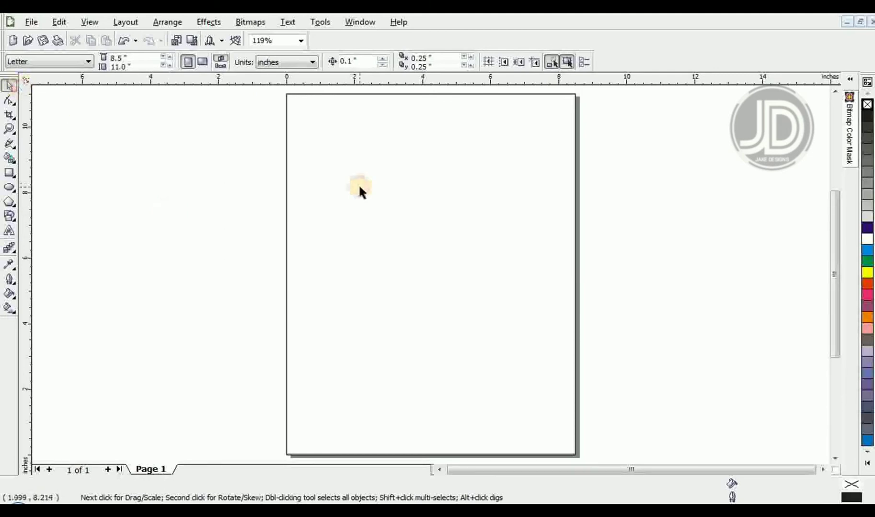
pyautogui.click(361, 191)
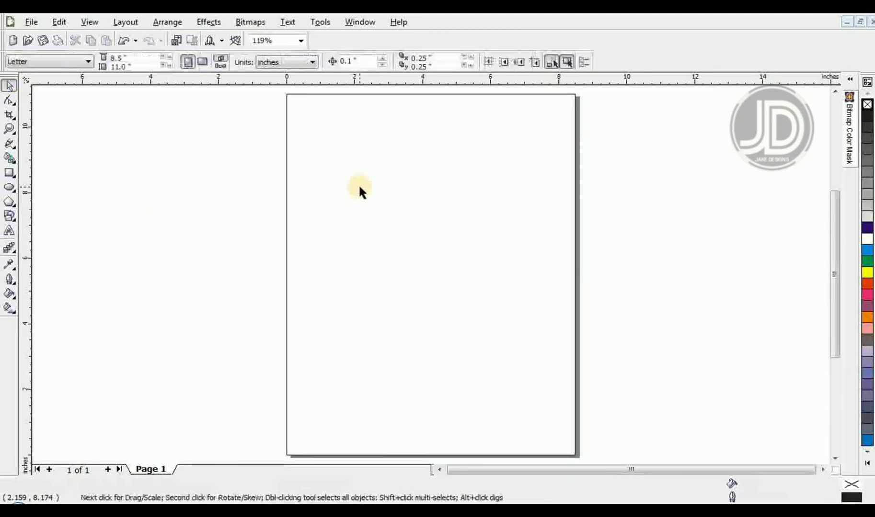
pyautogui.click(10, 88)
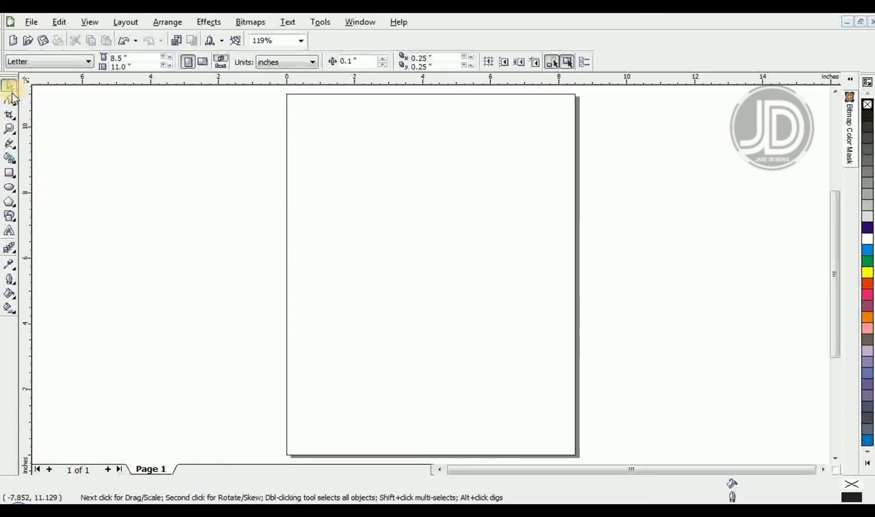
# Draw a rectangle about 2.6 by 2.5 inches on the pasteboard beside the page's left edge.
pyautogui.click(10, 173)
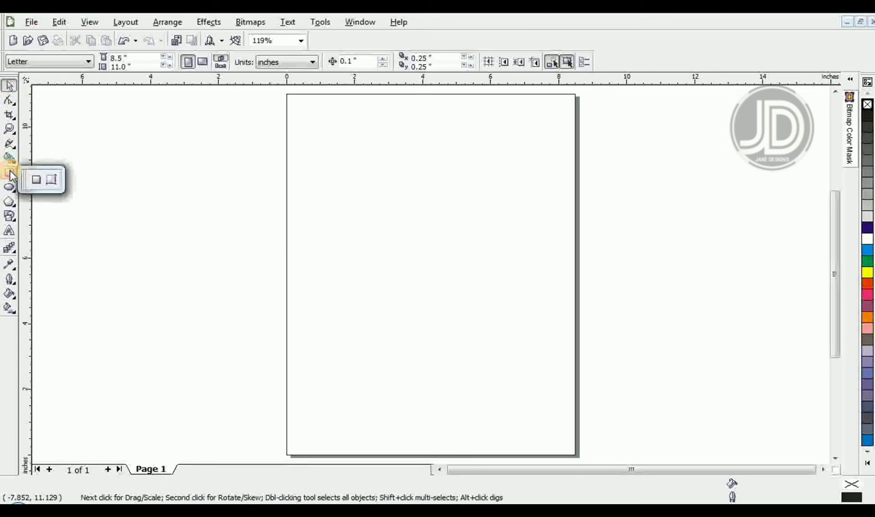
pyautogui.click(6, 173)
pyautogui.click(38, 179)
pyautogui.moveTo(131, 167); pyautogui.dragTo(219, 249)
pyautogui.press('space')
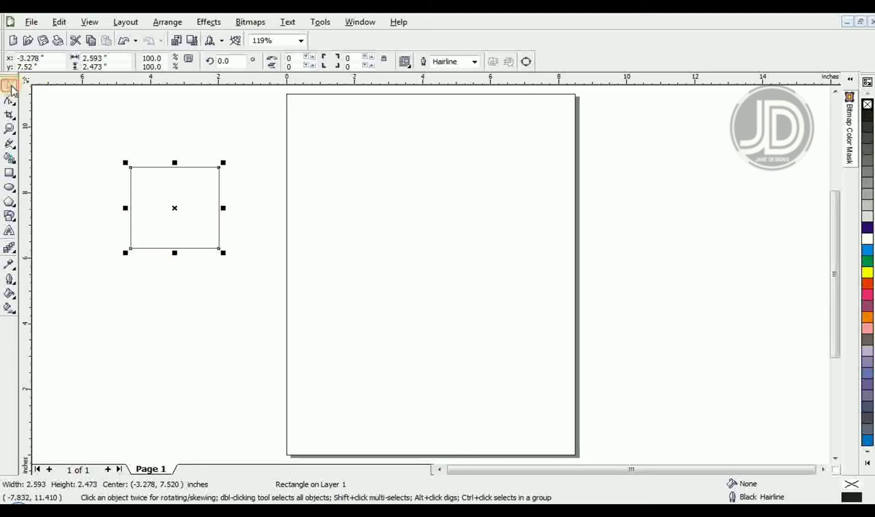
# Move the small rectangle from the pasteboard onto the upper part of the page.
pyautogui.click(8, 176)
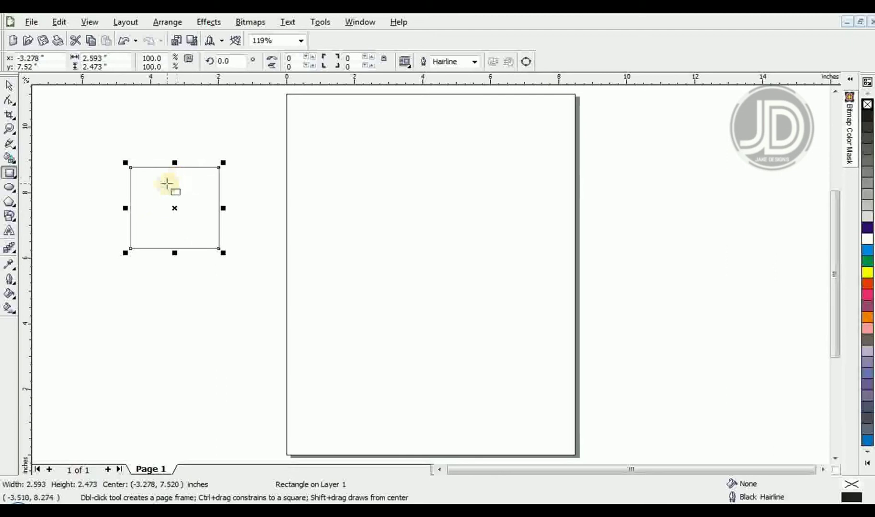
pyautogui.click(11, 86)
pyautogui.moveTo(199, 217); pyautogui.dragTo(398, 214)
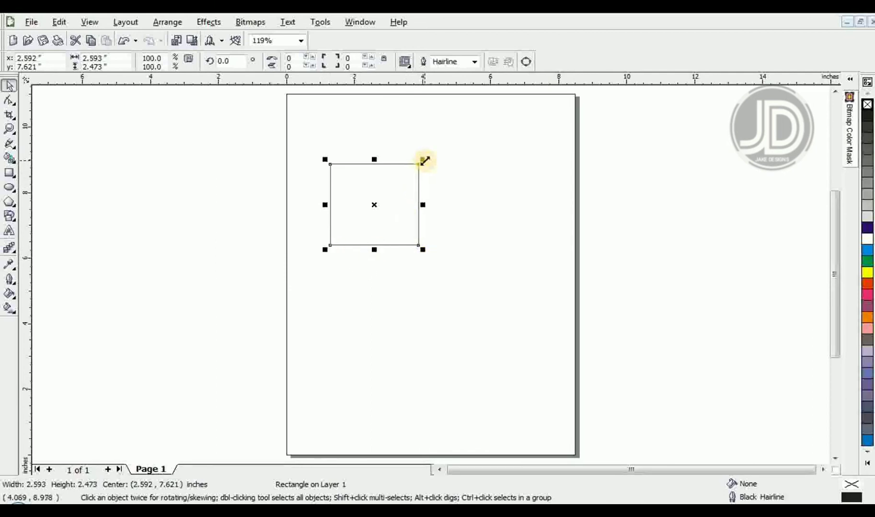
# Enlarge the rectangle to about 5.8 by 6.8 inches and shift it slightly down and toward the page's left edge.
pyautogui.moveTo(425, 160); pyautogui.dragTo(367, 203)
pyautogui.moveTo(445, 136); pyautogui.dragTo(482, 113)
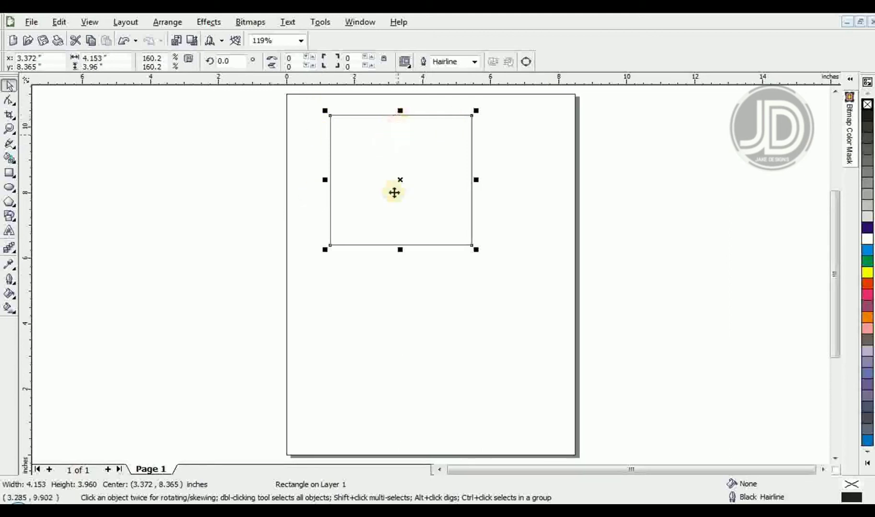
pyautogui.moveTo(400, 250); pyautogui.dragTo(414, 340)
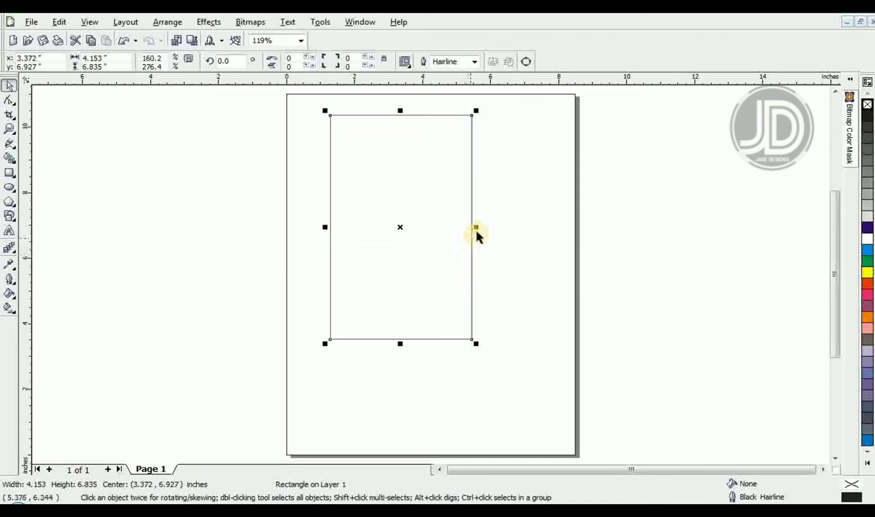
pyautogui.moveTo(475, 227); pyautogui.dragTo(530, 205)
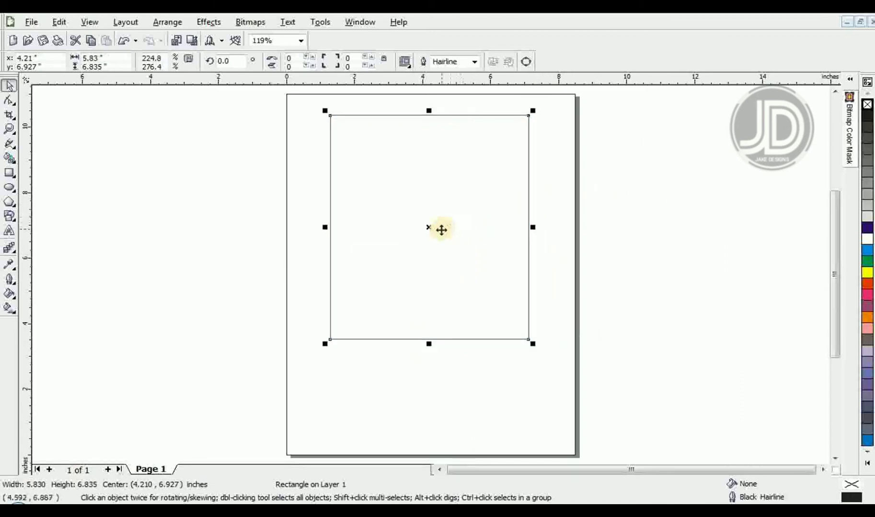
pyautogui.moveTo(431, 225); pyautogui.dragTo(414, 234)
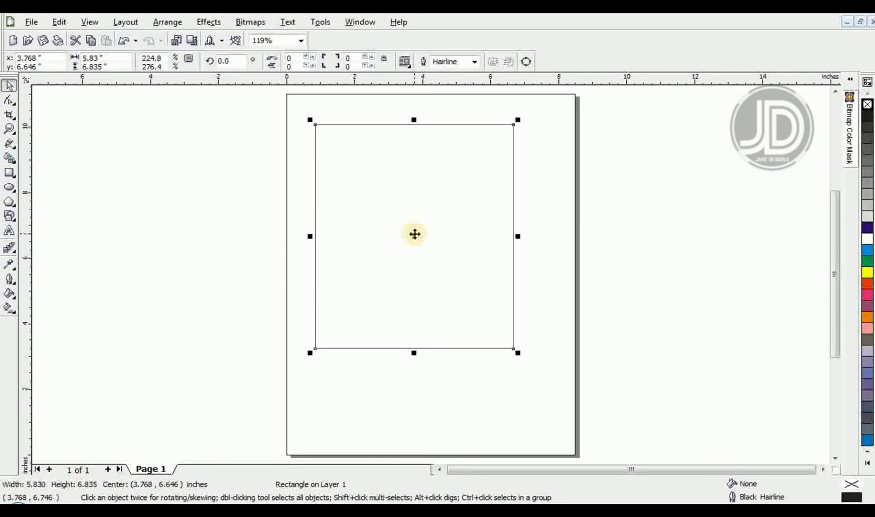
# Reselect the rectangle, rotate it about 55.5 degrees around its centre and undo the rotation.
pyautogui.click(176, 167)
pyautogui.click(334, 232)
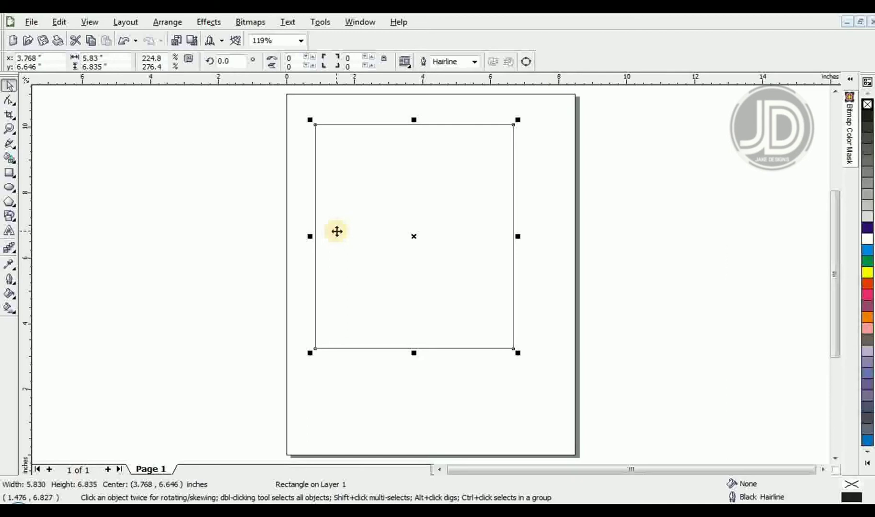
pyautogui.click(337, 232)
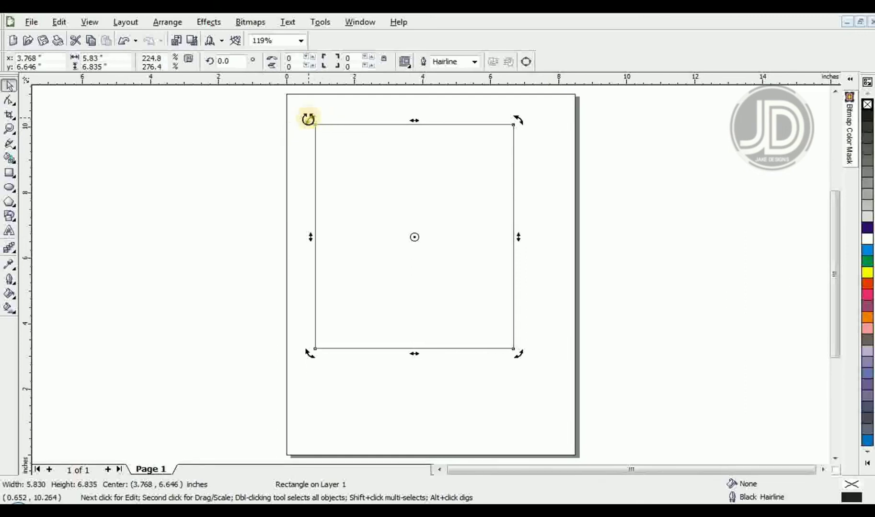
pyautogui.moveTo(308, 119); pyautogui.dragTo(201, 261)
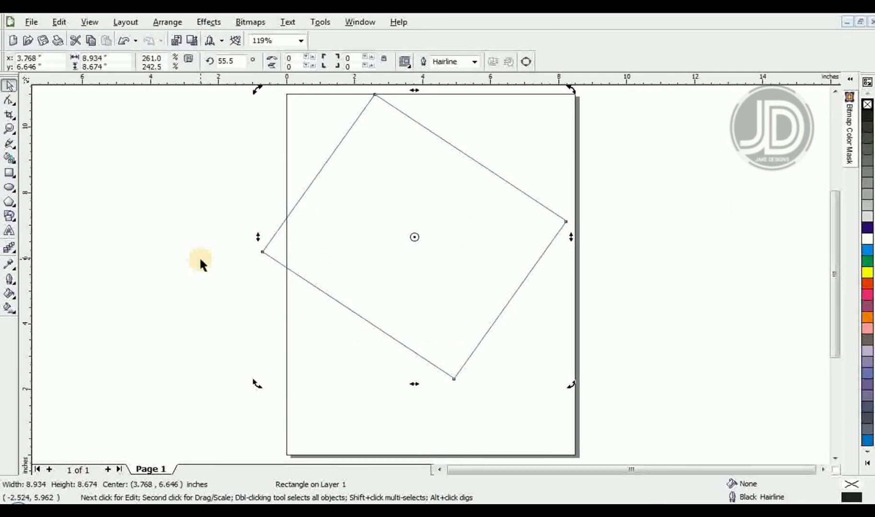
pyautogui.hotkey('ctrl', 'z')
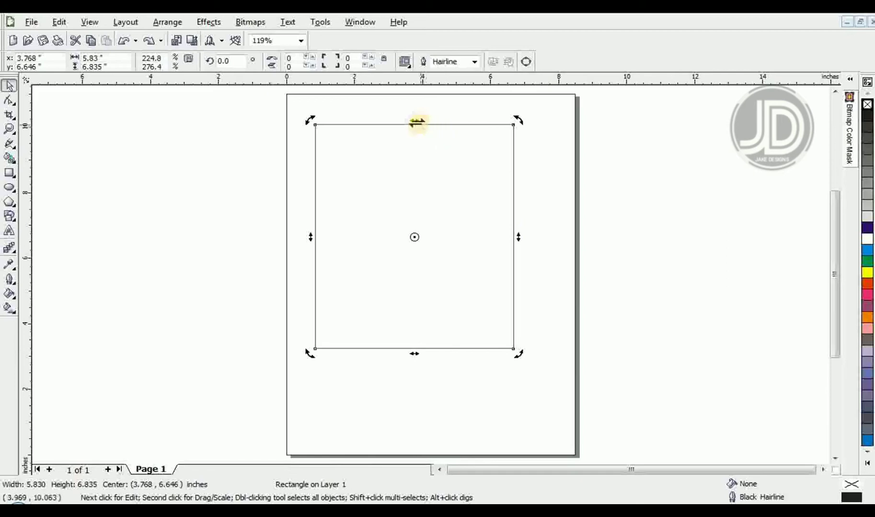
# Try skewing the rectangle from its upper, lower, right and left sides, undoing each skew.
pyautogui.moveTo(416, 121); pyautogui.dragTo(479, 122)
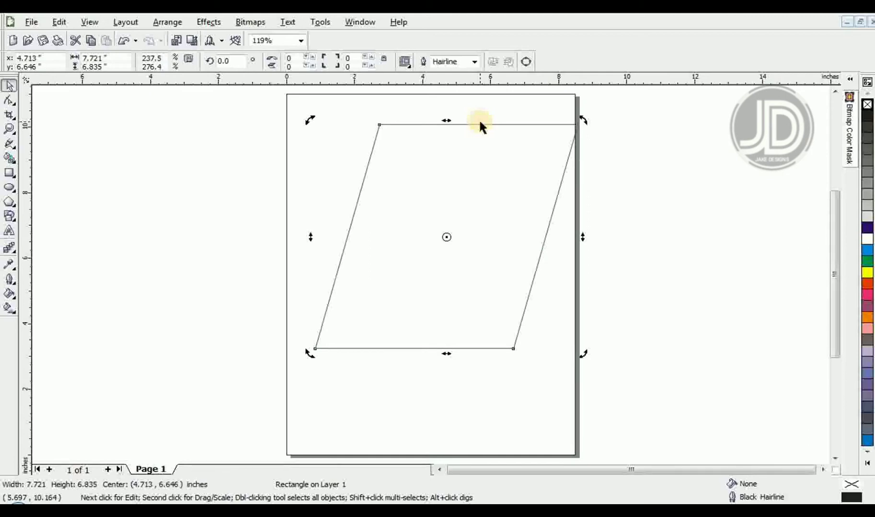
pyautogui.hotkey('ctrl', 'z')
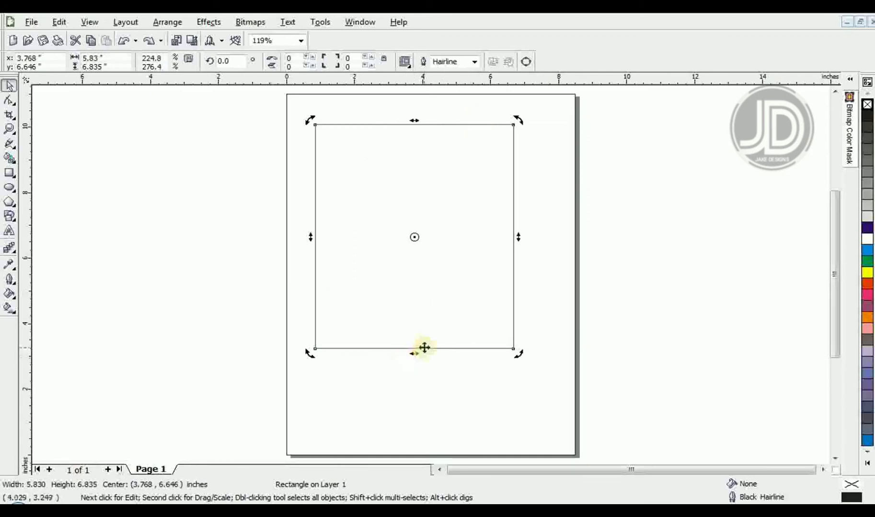
pyautogui.moveTo(417, 353); pyautogui.dragTo(551, 323)
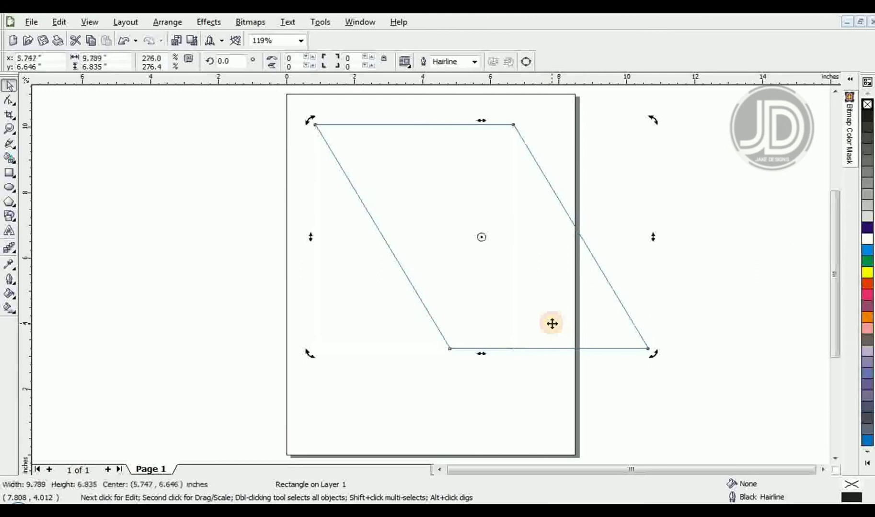
pyautogui.hotkey('ctrl', 'z')
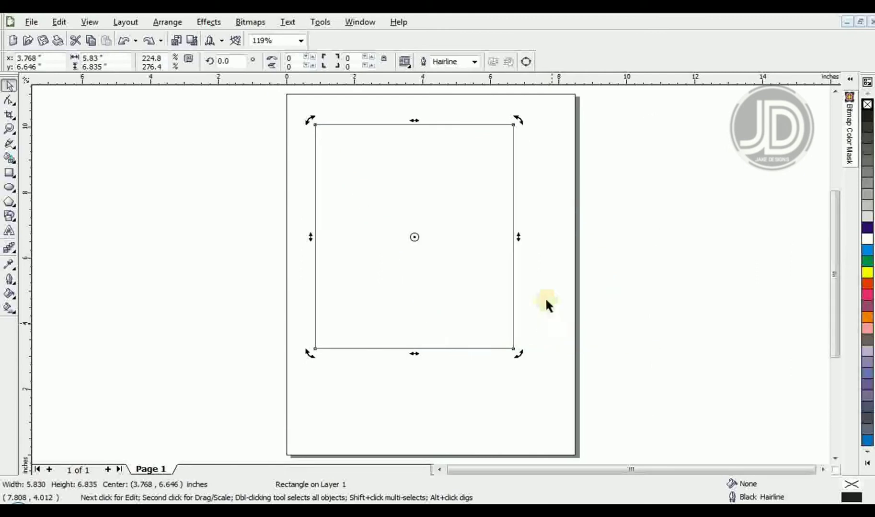
pyautogui.moveTo(518, 239); pyautogui.dragTo(517, 300)
pyautogui.hotkey('ctrl', 'z')
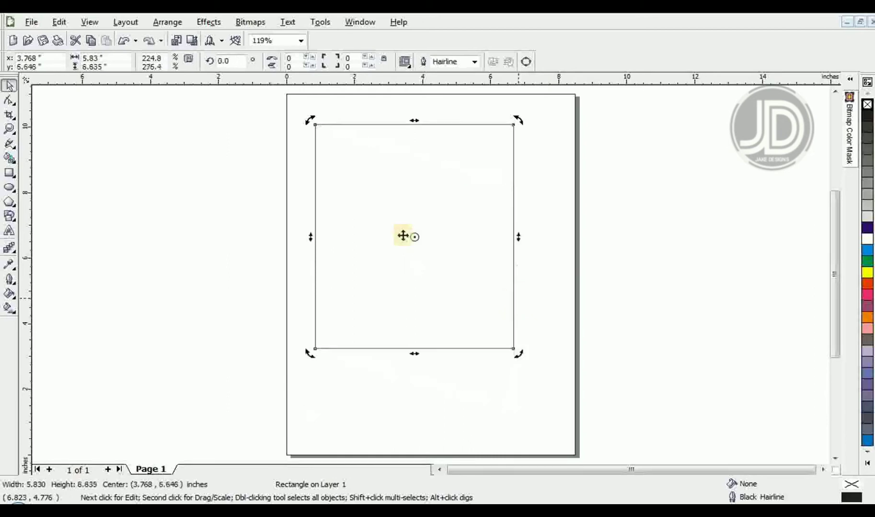
pyautogui.moveTo(313, 235); pyautogui.dragTo(310, 278)
pyautogui.hotkey('ctrl', 'z')
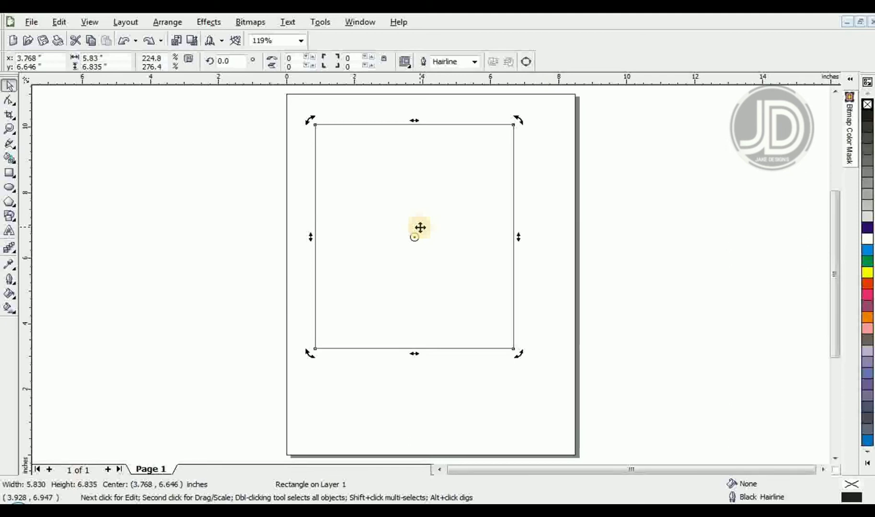
# Reselect the rectangle for rotation, try turning it by its upper-right corner and undo the turn.
pyautogui.click(535, 193)
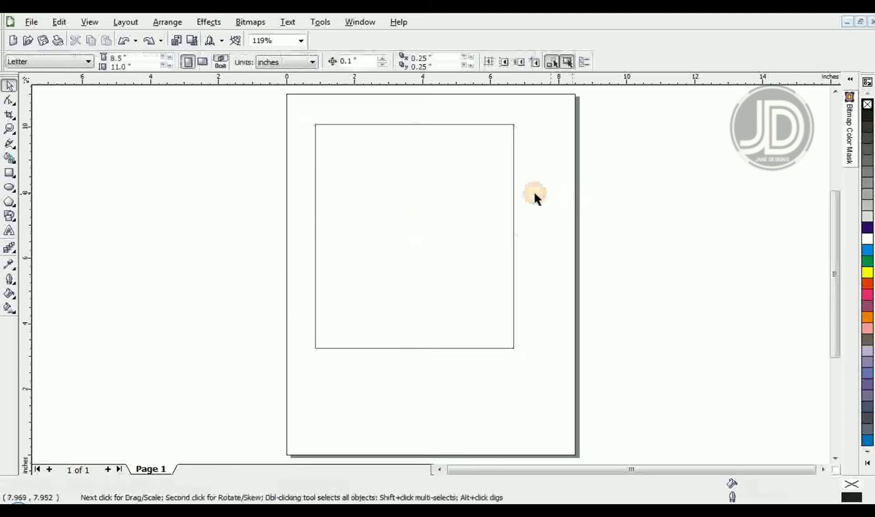
pyautogui.click(430, 219)
pyautogui.click(429, 220)
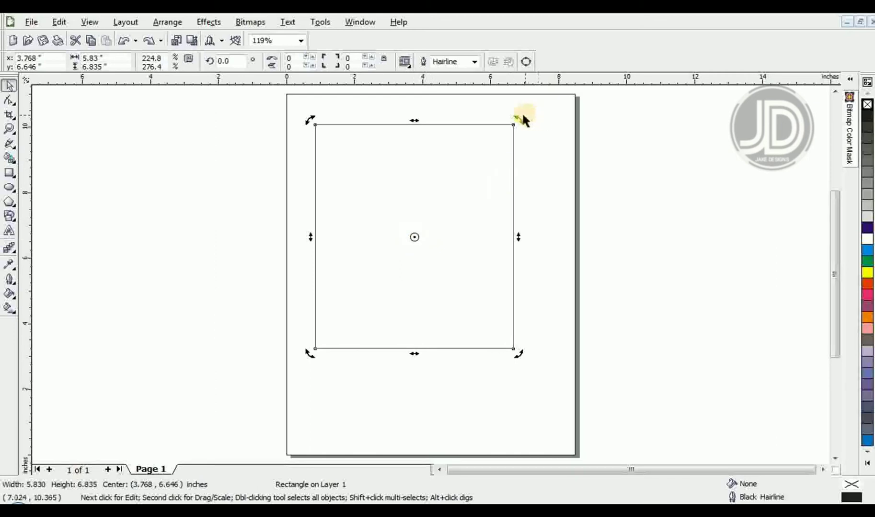
pyautogui.moveTo(515, 120); pyautogui.dragTo(449, 324)
pyautogui.hotkey('ctrl', 'z')
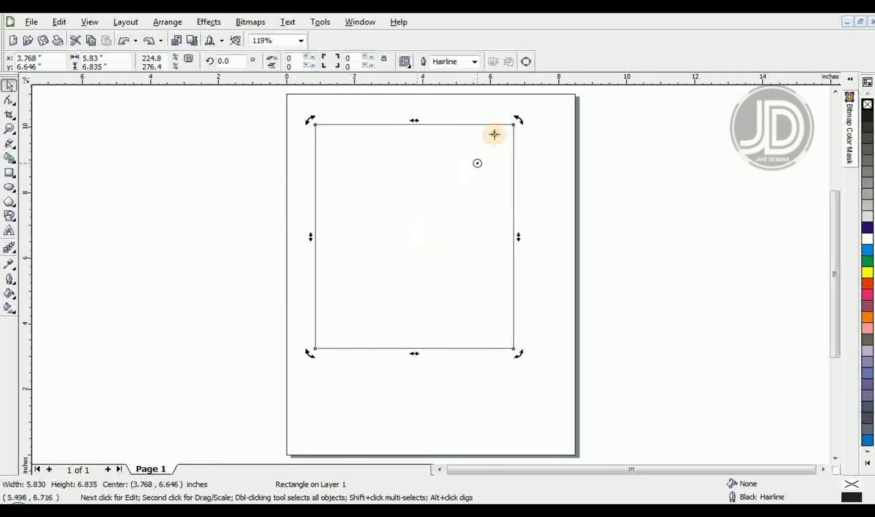
# Shift the rectangle's rotation centre near its right edge, try a rotation of about 69.9 degrees, and undo the transformations.
pyautogui.moveTo(497, 236); pyautogui.dragTo(498, 235)
pyautogui.moveTo(517, 122); pyautogui.dragTo(433, 199)
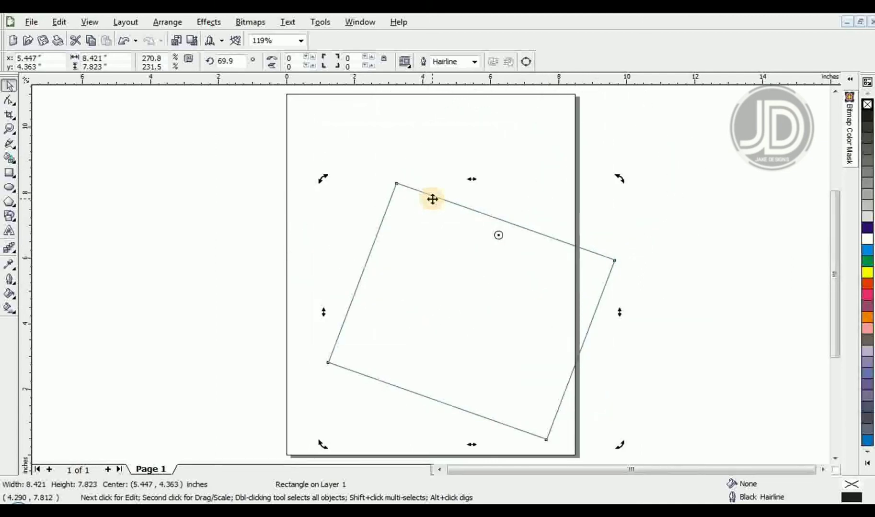
pyautogui.hotkey('ctrl', 'z')
pyautogui.moveTo(496, 233)
pyautogui.mouseDown()
pyautogui.moveTo(505, 132)
pyautogui.moveTo(527, 127)
pyautogui.moveTo(556, 206)
pyautogui.mouseUp()
pyautogui.hotkey('ctrl', 'z')
# Delete the rectangle from the page.
pyautogui.press('F6')
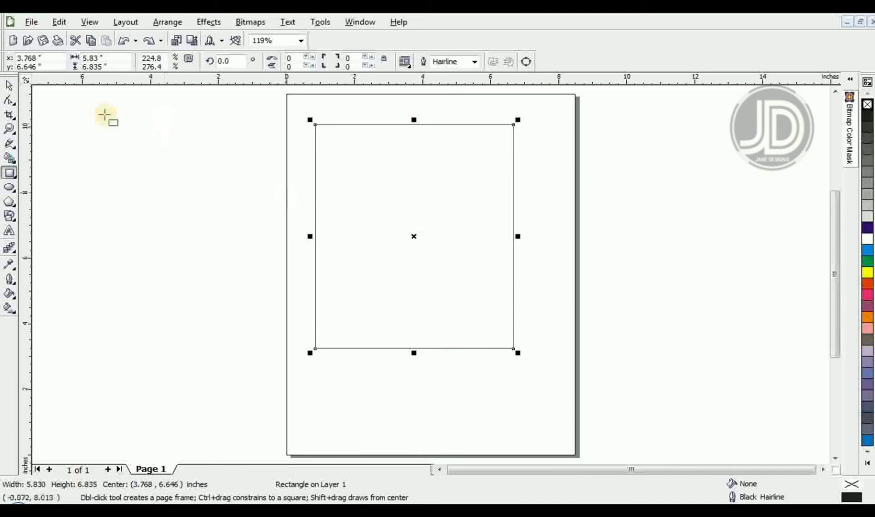
pyautogui.click(10, 89)
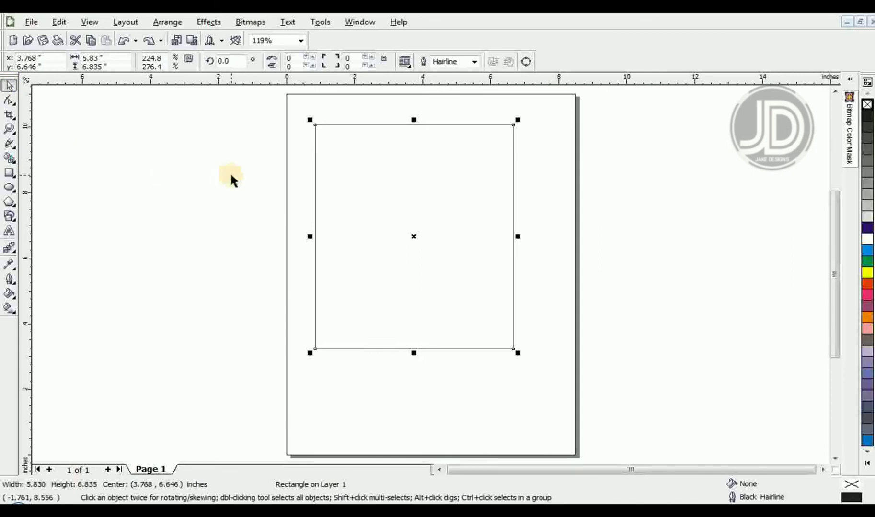
pyautogui.press('Delete')
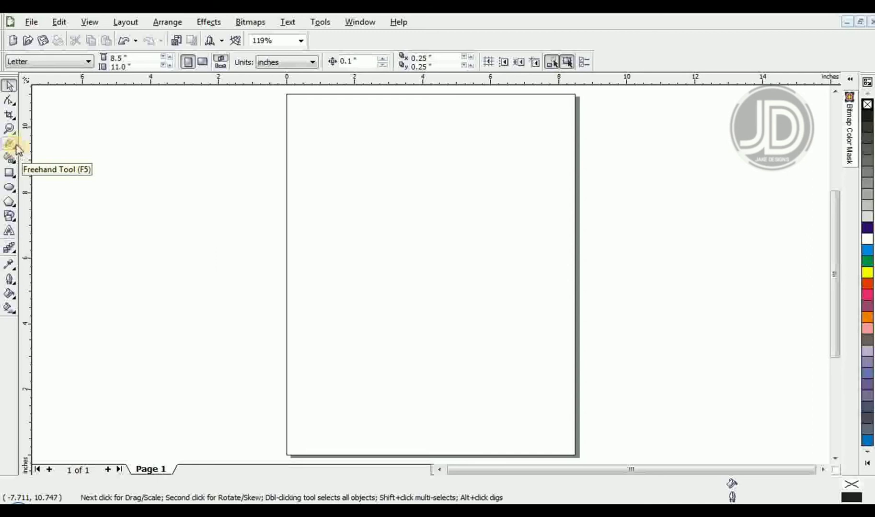
pyautogui.click(10, 101)
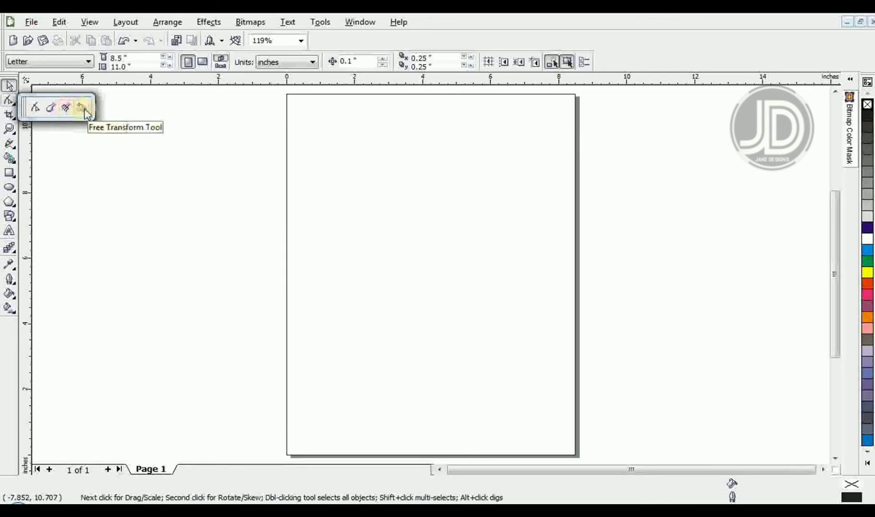
pyautogui.click(36, 111)
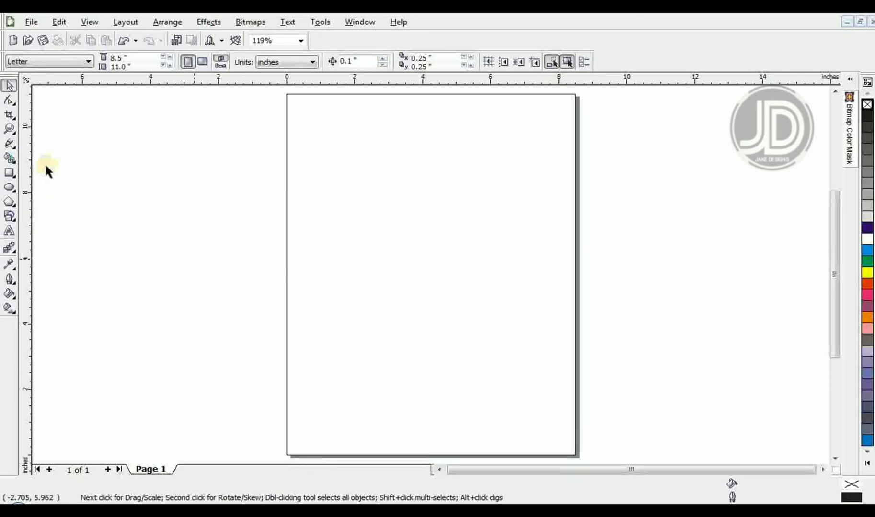
# Add the artistic text "transformer" in 24 pt Arial near the middle of the page and select it.
pyautogui.click(9, 232)
pyautogui.click(358, 253)
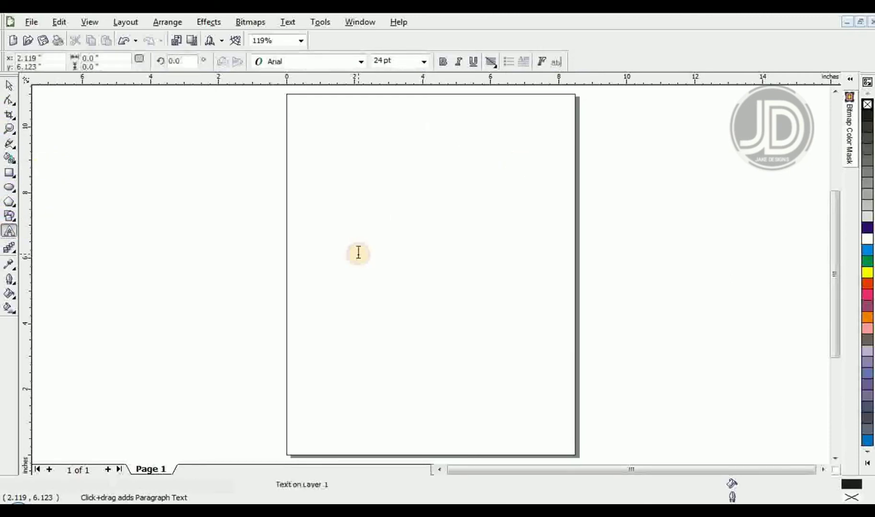
pyautogui.write('Trans')
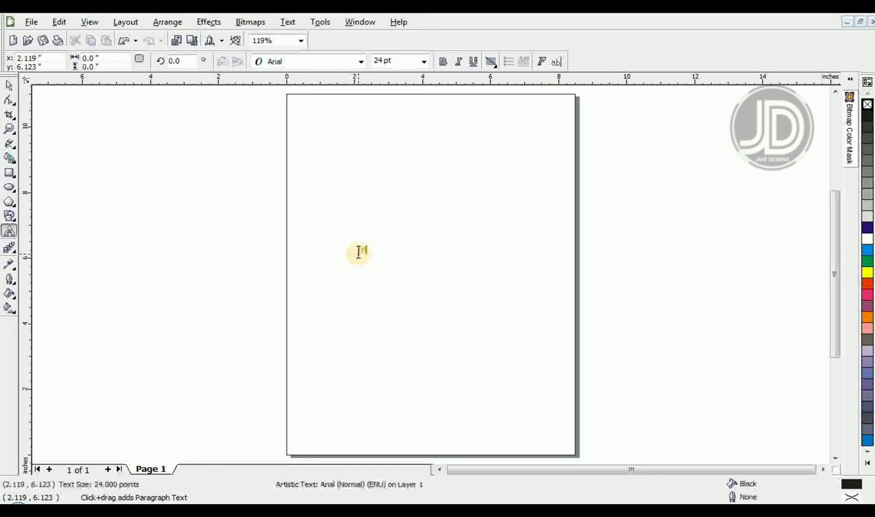
pyautogui.write('former')
pyautogui.hotkey('ctrl', 'space')
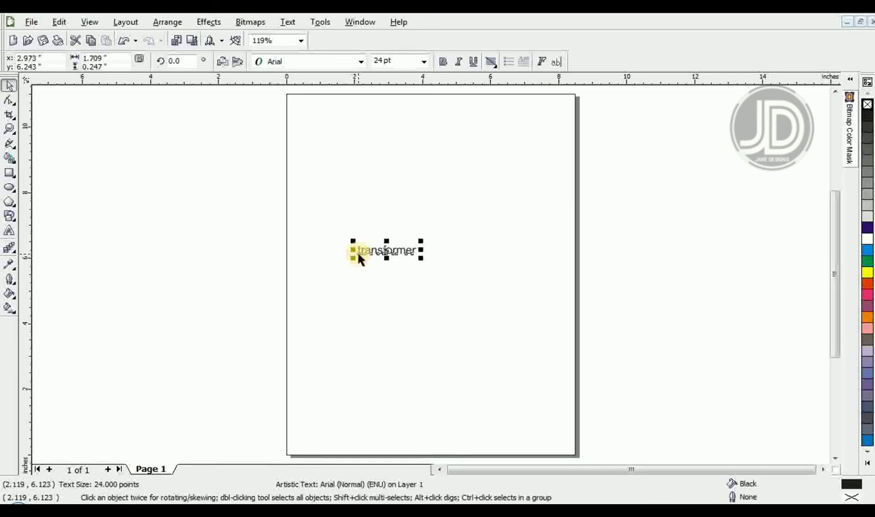
# Change the case of the "transformer" text to UPPERCASE.
pyautogui.click(293, 23)
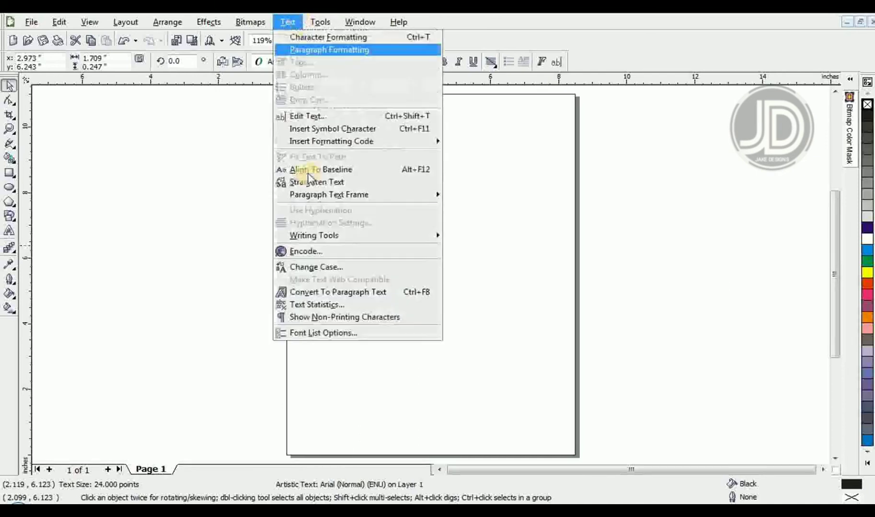
pyautogui.click(324, 267)
pyautogui.click(377, 246)
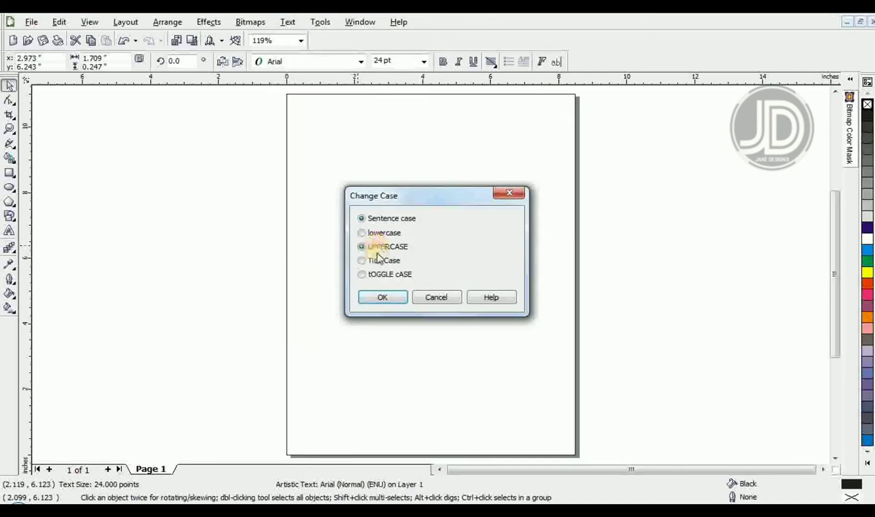
pyautogui.click(384, 301)
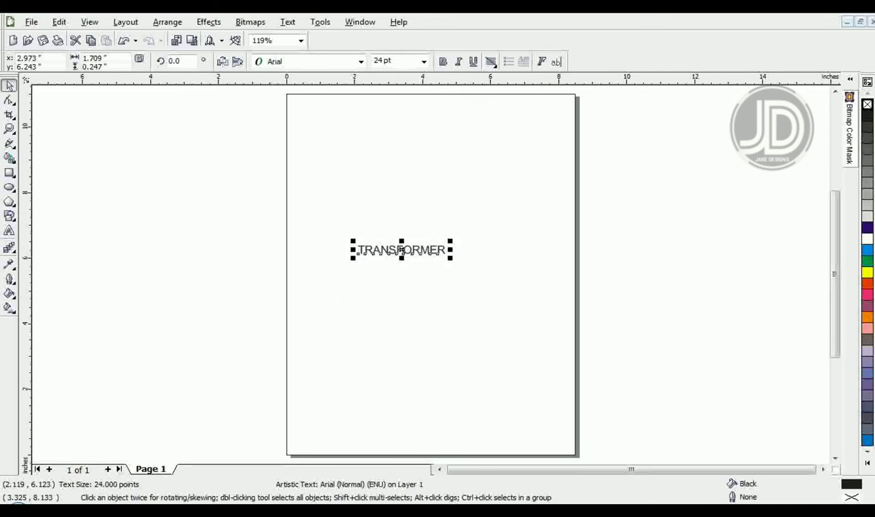
# Make the TRANSFORMER text bold and enlarge it proportionally from both upper corners to about 59 pt.
pyautogui.click(443, 61)
pyautogui.moveTo(454, 239); pyautogui.dragTo(553, 156)
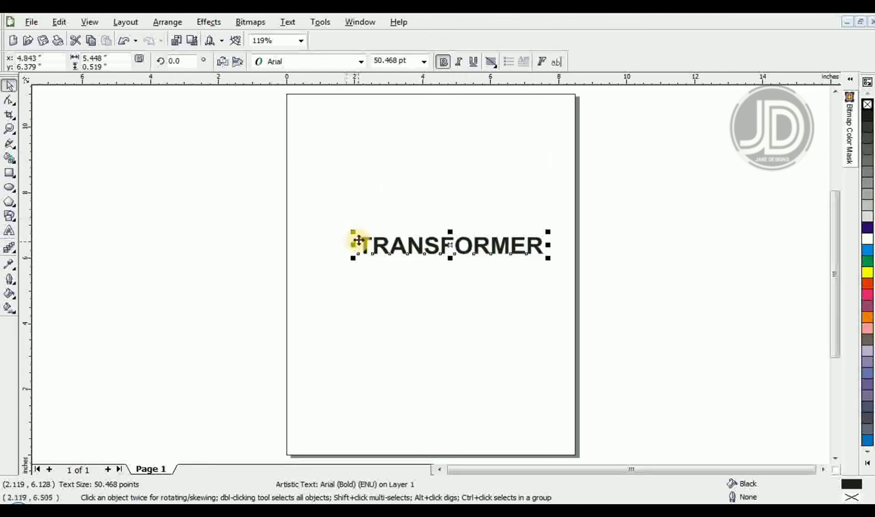
pyautogui.moveTo(352, 230); pyautogui.dragTo(319, 202)
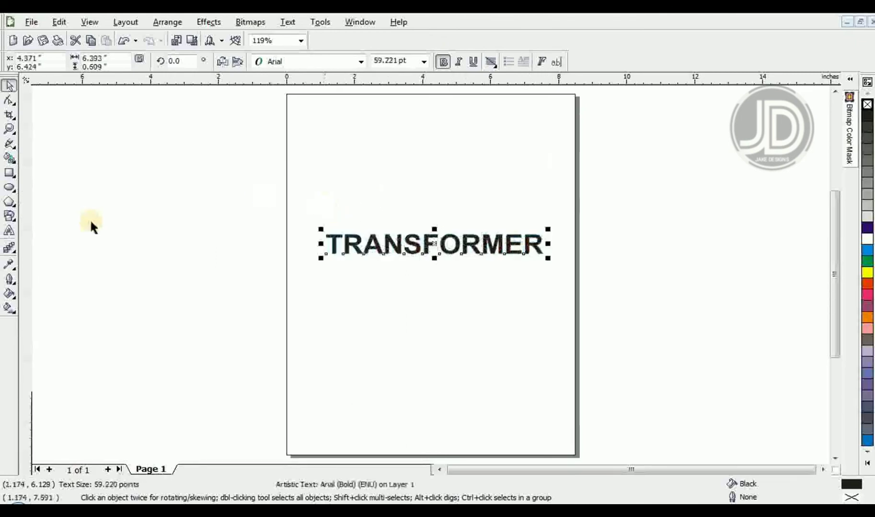
# Add a second artistic text reading "coming for you" outside the page, beside TRANSFORMER, and select it.
pyautogui.click(9, 231)
pyautogui.click(134, 249)
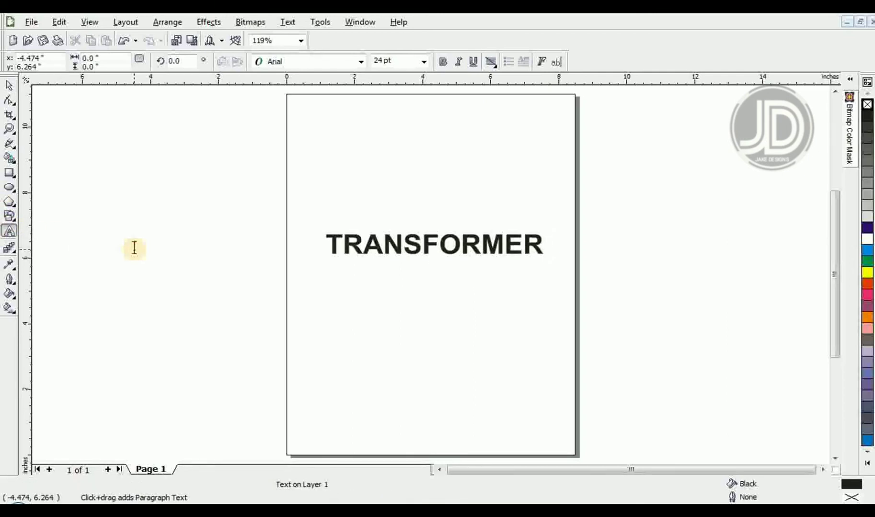
pyautogui.write('cominb')
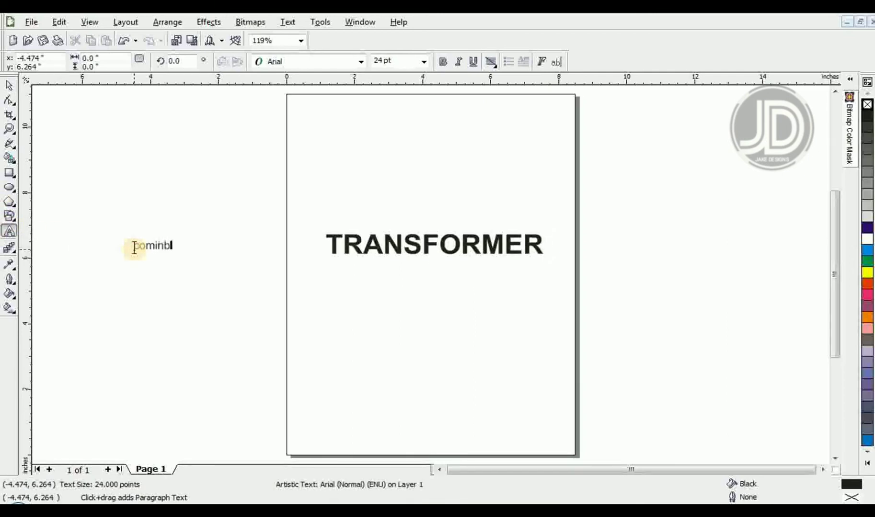
pyautogui.press('BackSpace')
pyautogui.write('g for you')
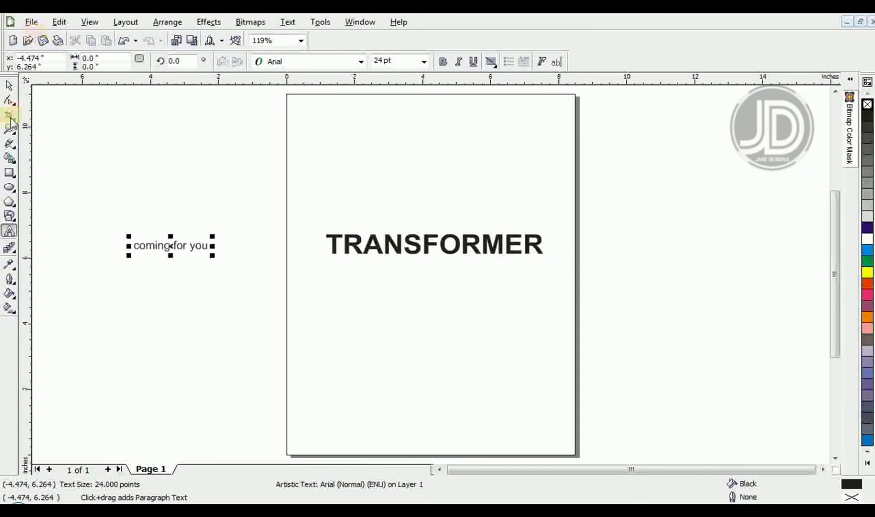
pyautogui.click(9, 86)
# Convert the "coming for you" text to UPPERCASE and place it directly beneath TRANSFORMER, aligned with its first letter.
pyautogui.click(282, 23)
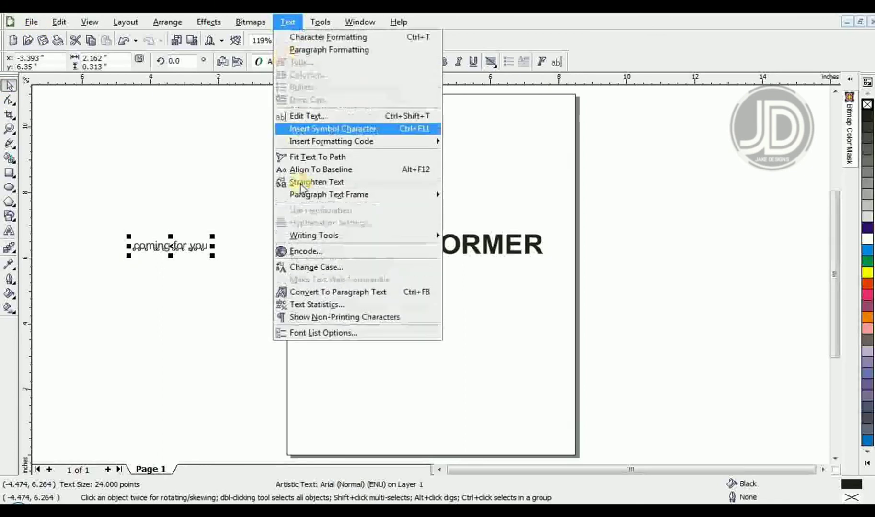
pyautogui.click(326, 269)
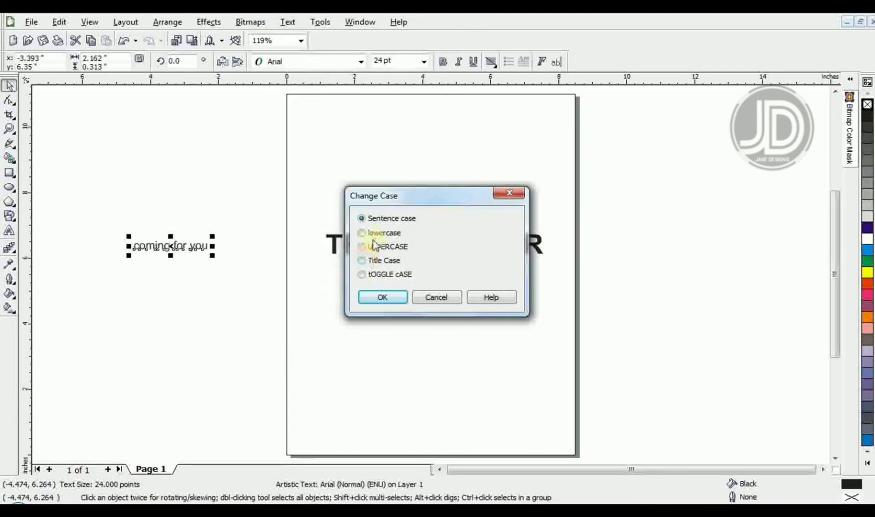
pyautogui.click(375, 251)
pyautogui.click(382, 298)
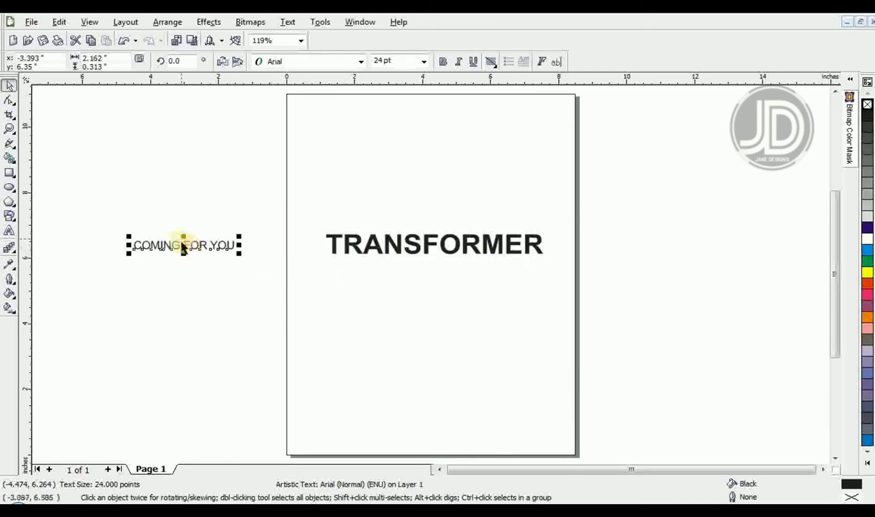
pyautogui.moveTo(182, 244); pyautogui.dragTo(383, 264)
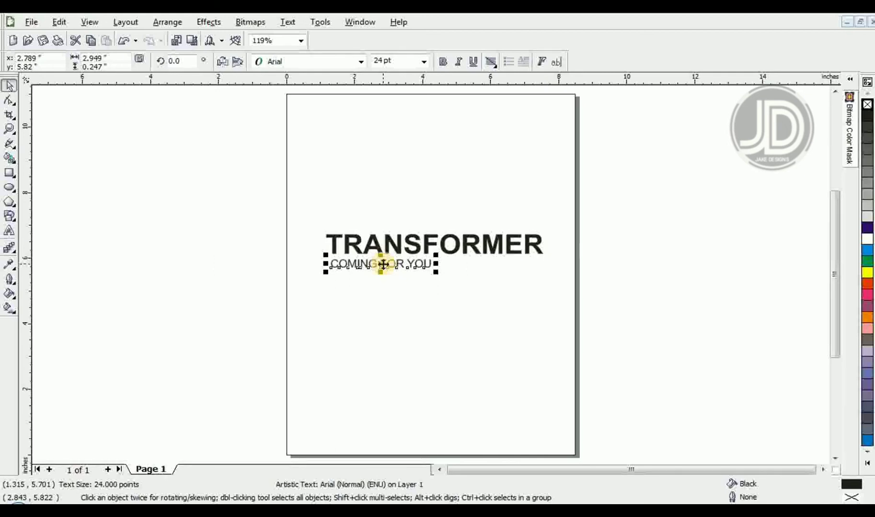
# Try enlarging COMING FOR YOU to about 50.7 pt and making it bold, and undo both changes.
pyautogui.moveTo(437, 273); pyautogui.dragTo(549, 300)
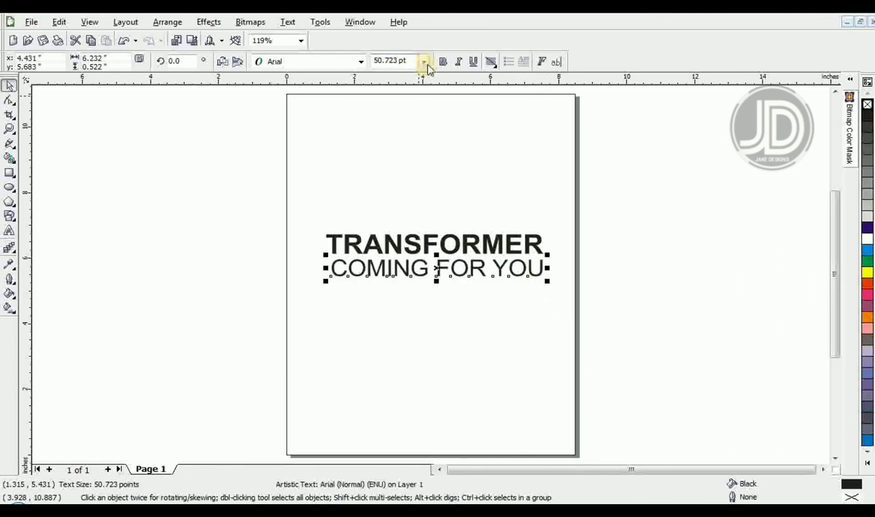
pyautogui.click(441, 65)
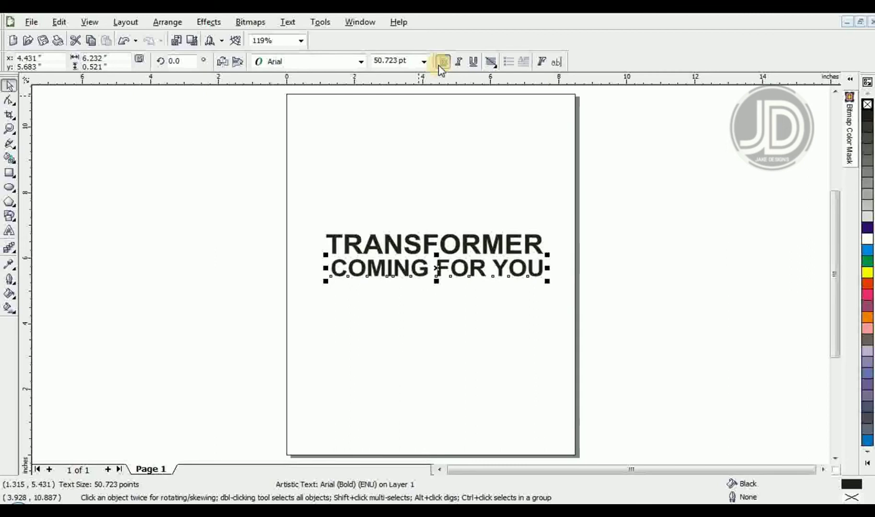
pyautogui.hotkey('ctrl', 'z')
pyautogui.hotkey('ctrl', 'z')
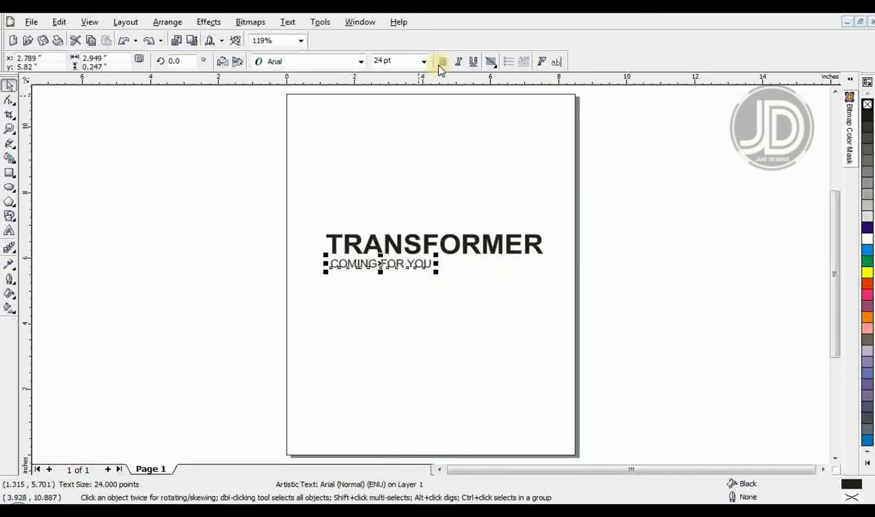
# Widen the letter spacing of COMING FOR YOU with the Shape tool until it spans the width of TRANSFORMER, and deselect it.
pyautogui.click(12, 101)
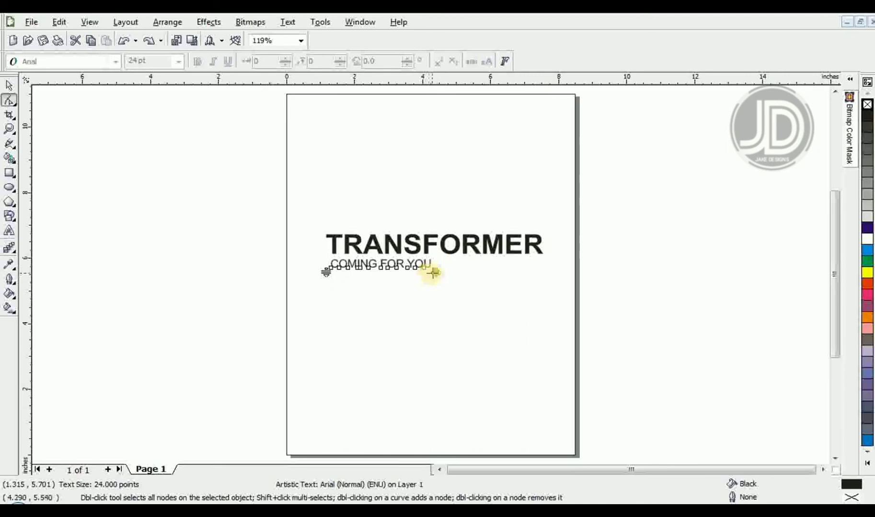
pyautogui.moveTo(435, 271); pyautogui.dragTo(542, 275)
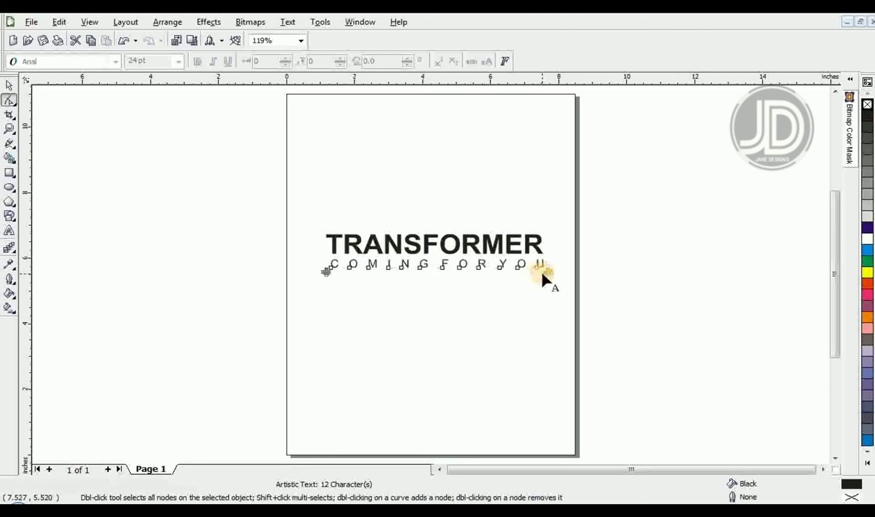
pyautogui.press('space')
pyautogui.click(525, 312)
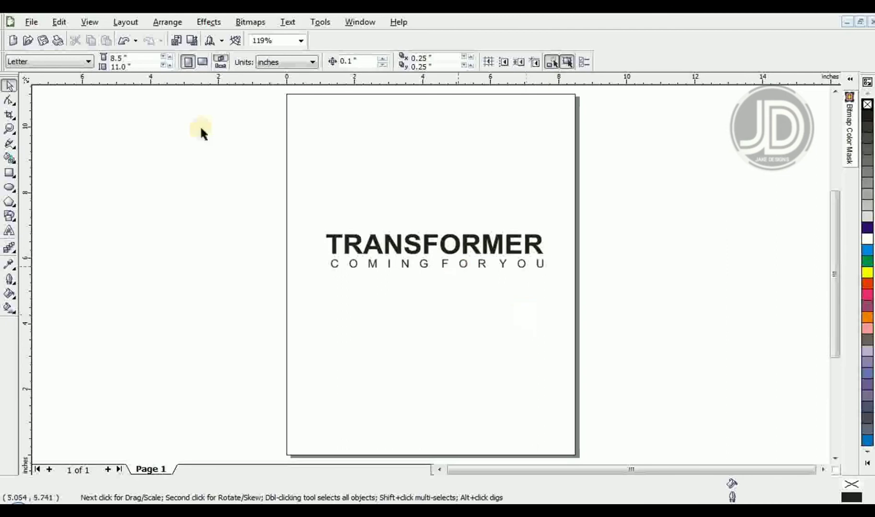
# Zoom in on both text lines and closer on the letter T, fit all objects in view, and zoom out to 200%.
pyautogui.click(11, 117)
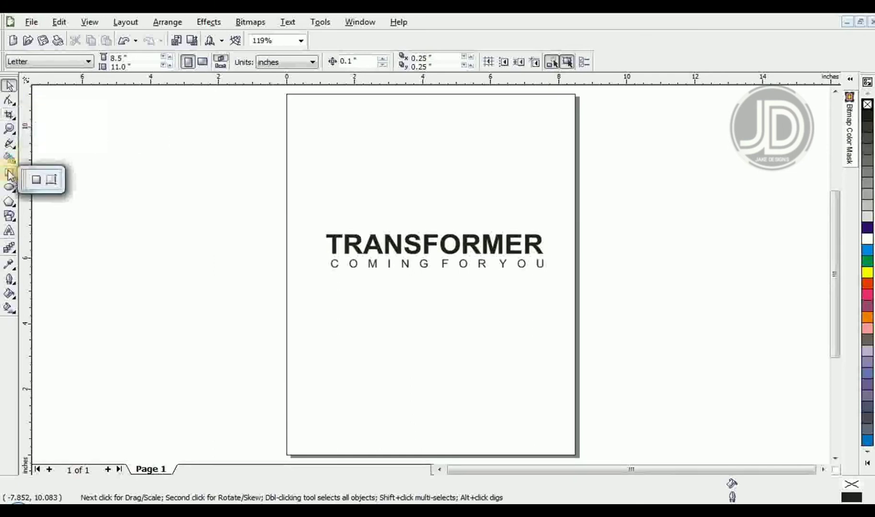
pyautogui.click(8, 131)
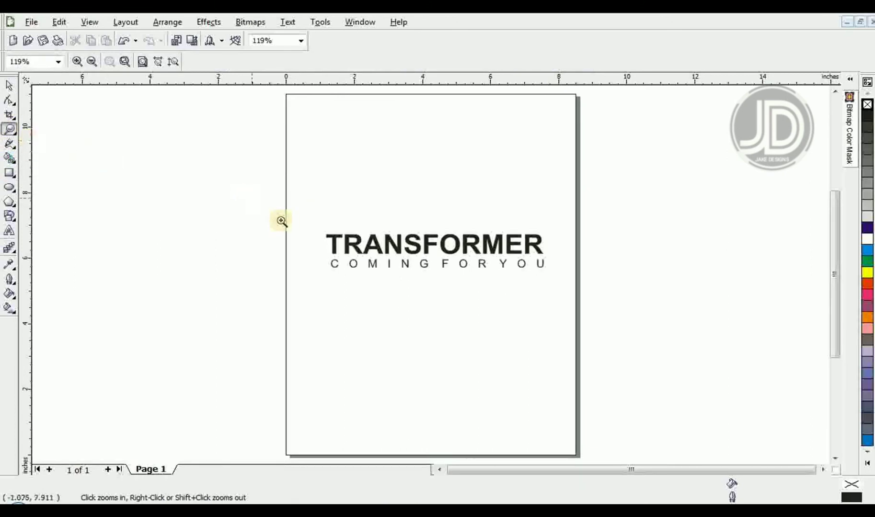
pyautogui.moveTo(307, 219); pyautogui.dragTo(555, 279)
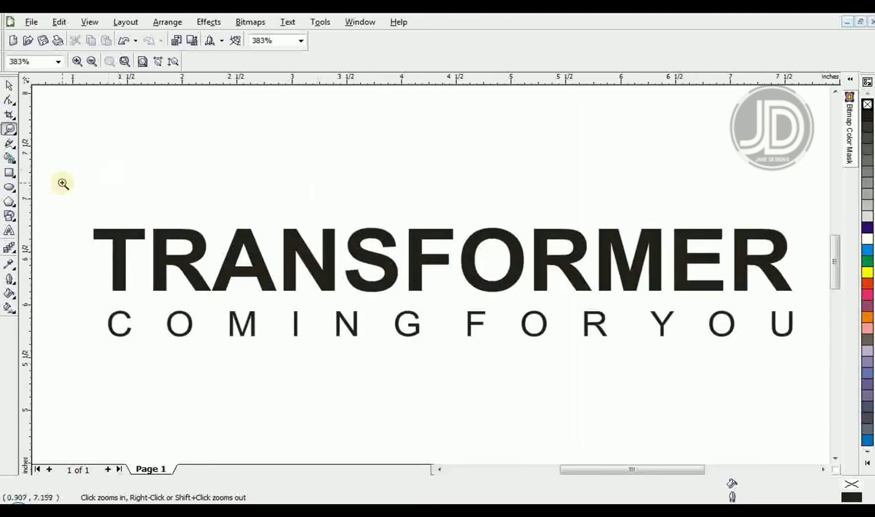
pyautogui.moveTo(79, 208); pyautogui.dragTo(181, 313)
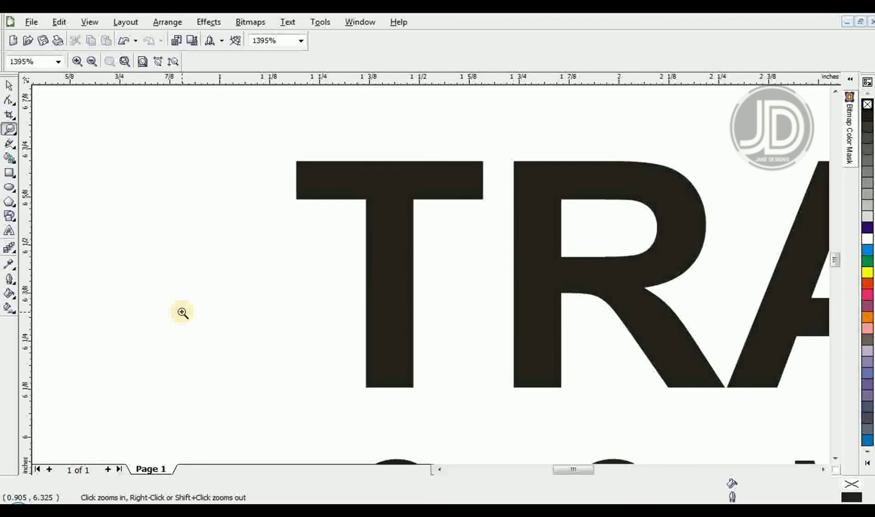
pyautogui.press('F4')
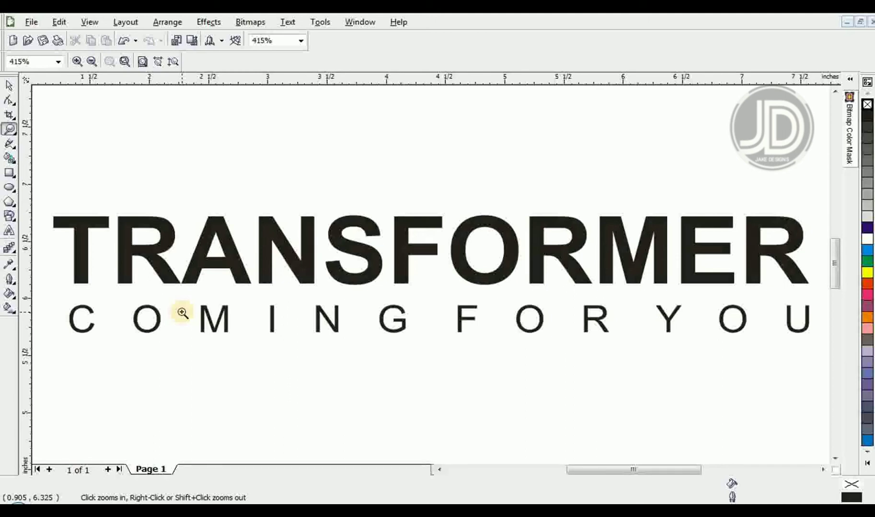
pyautogui.rightClick(431, 276)
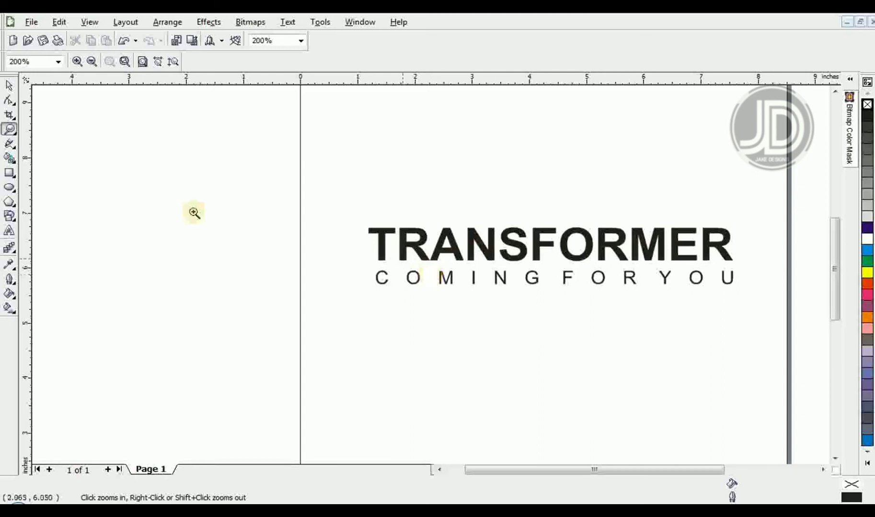
# Pan the view with the Hand tool to bring the text nearer the middle, and return to the Pick tool.
pyautogui.click(11, 129)
pyautogui.click(52, 139)
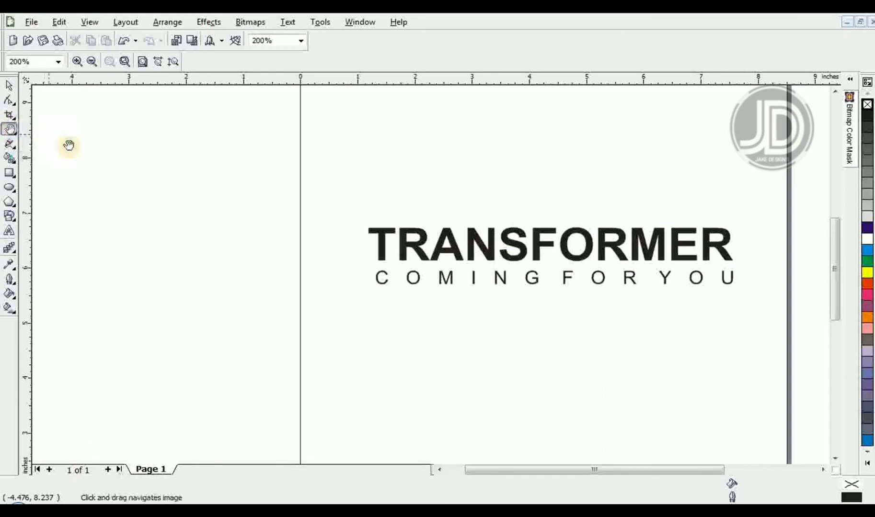
pyautogui.moveTo(401, 260); pyautogui.dragTo(268, 233)
pyautogui.moveTo(609, 292); pyautogui.dragTo(448, 229)
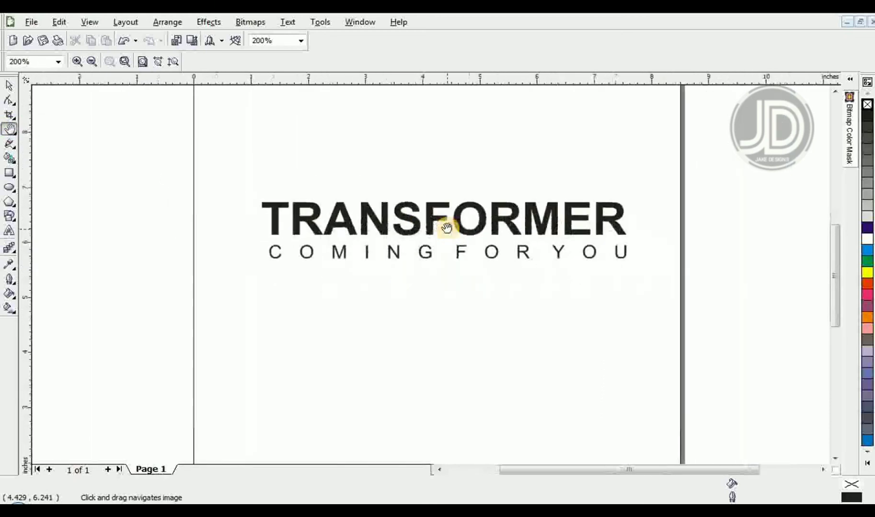
pyautogui.click(8, 86)
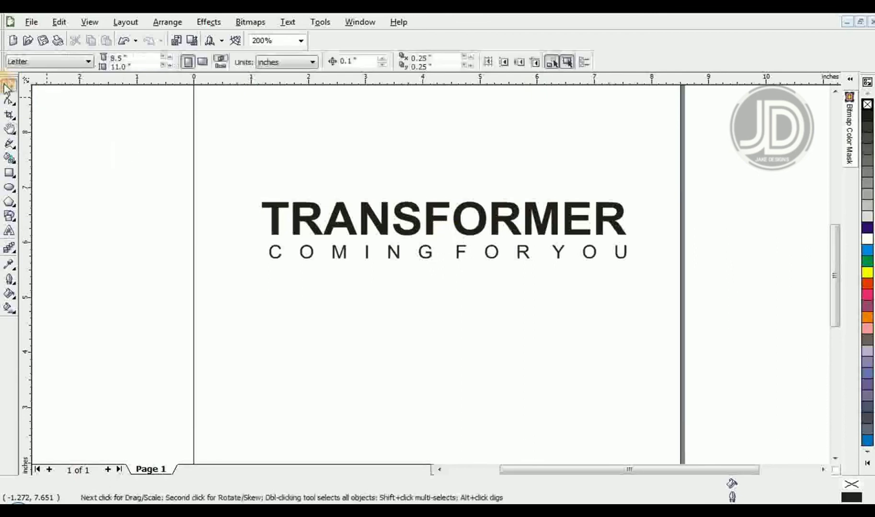
# Try the Freehand tool by sketching a wavy curve about 3.5 inches wide below the text, and delete the curve.
pyautogui.click(12, 146)
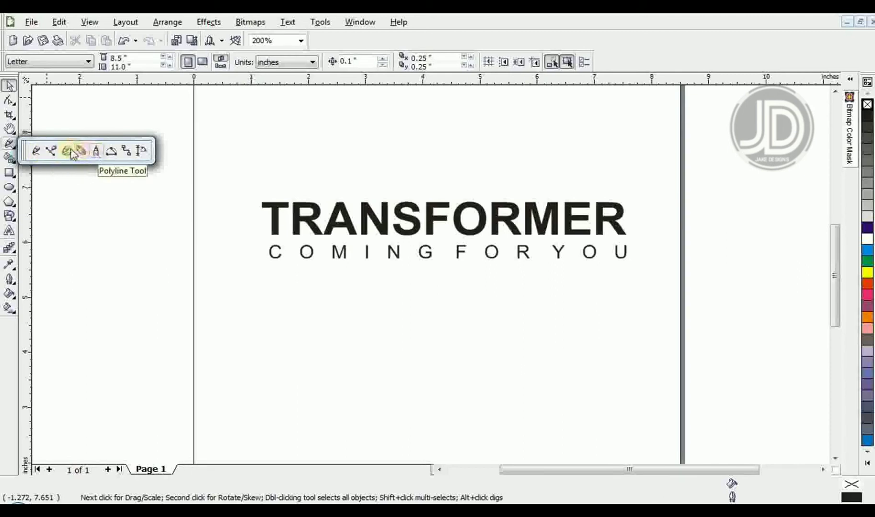
pyautogui.click(35, 150)
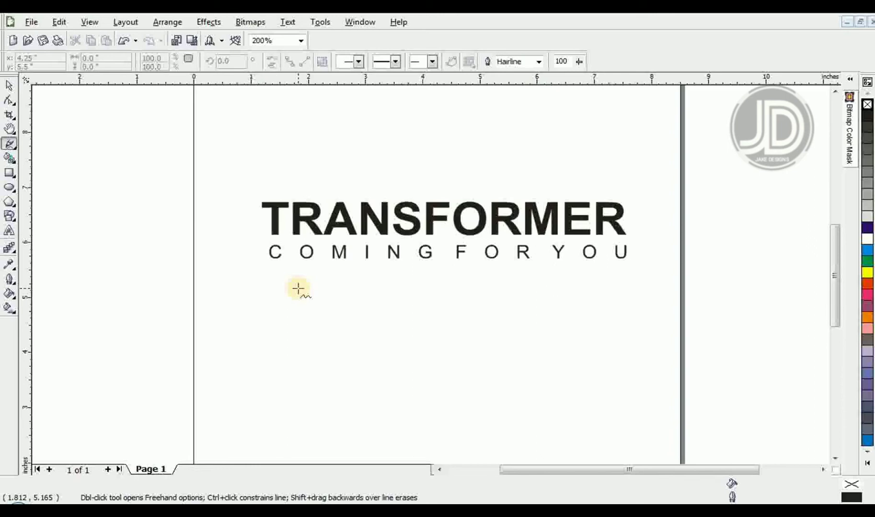
pyautogui.moveTo(298, 288)
pyautogui.mouseDown()
pyautogui.moveTo(336, 381)
pyautogui.moveTo(365, 361)
pyautogui.mouseUp()
pyautogui.moveTo(400, 318); pyautogui.dragTo(500, 327)
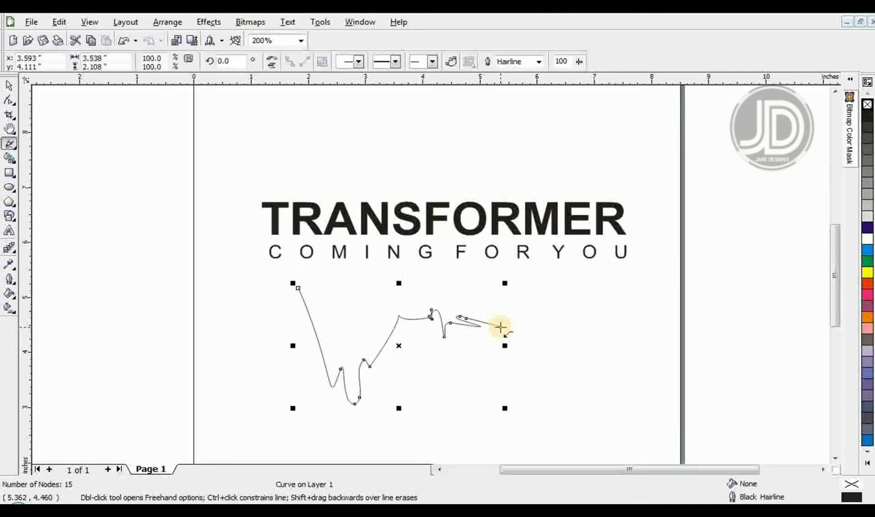
pyautogui.press('space')
pyautogui.press('Delete')
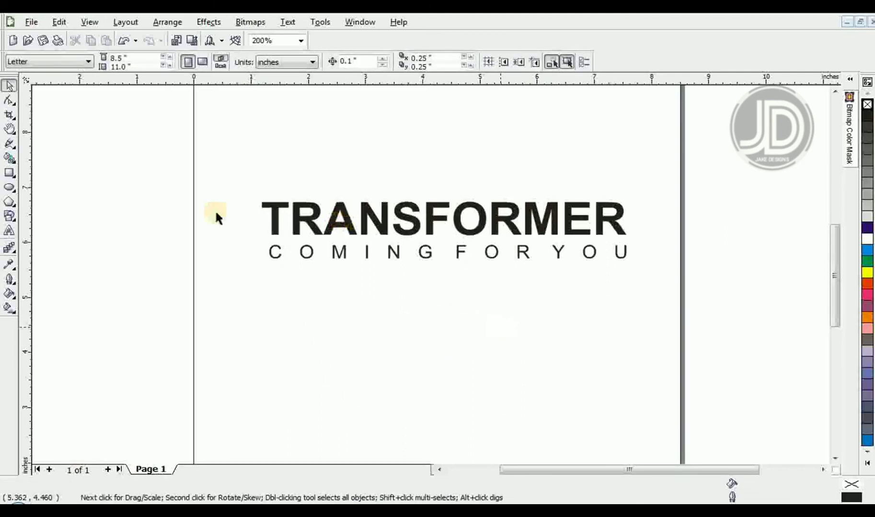
# Draw a straight horizontal Freehand line about 6.26 inches long just below COMING FOR YOU, and deselect it.
pyautogui.click(9, 143)
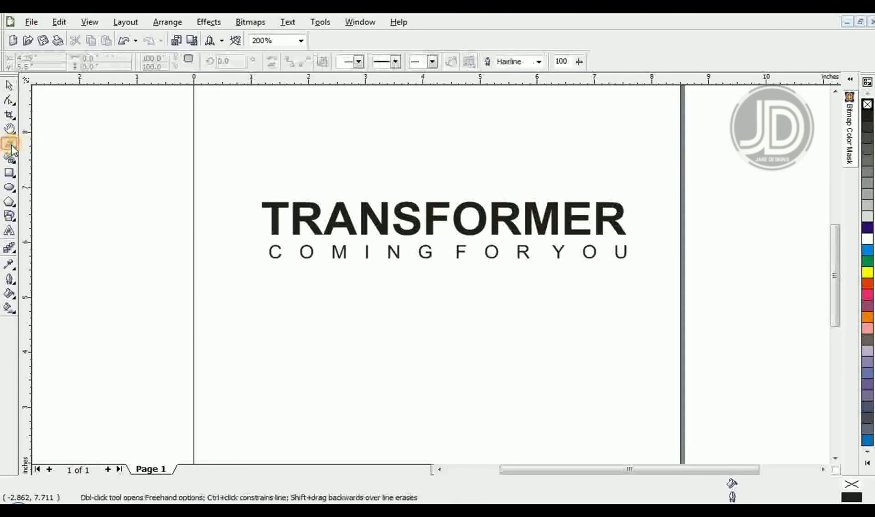
pyautogui.click(268, 264)
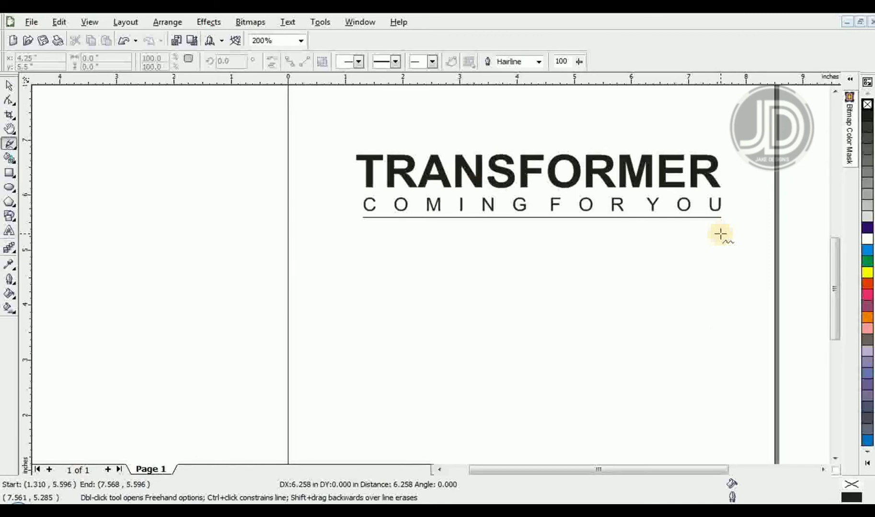
pyautogui.keyDown('ctrl'); pyautogui.click(721, 234); pyautogui.keyUp('ctrl')
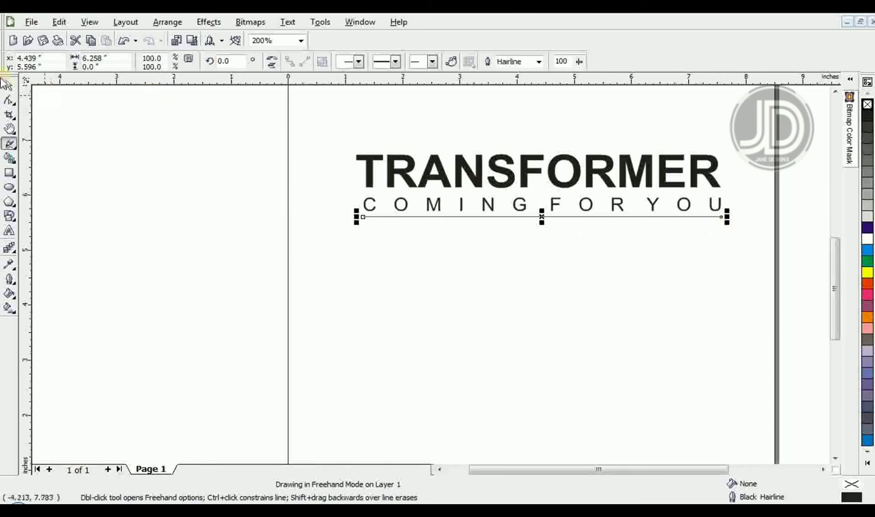
pyautogui.click(8, 84)
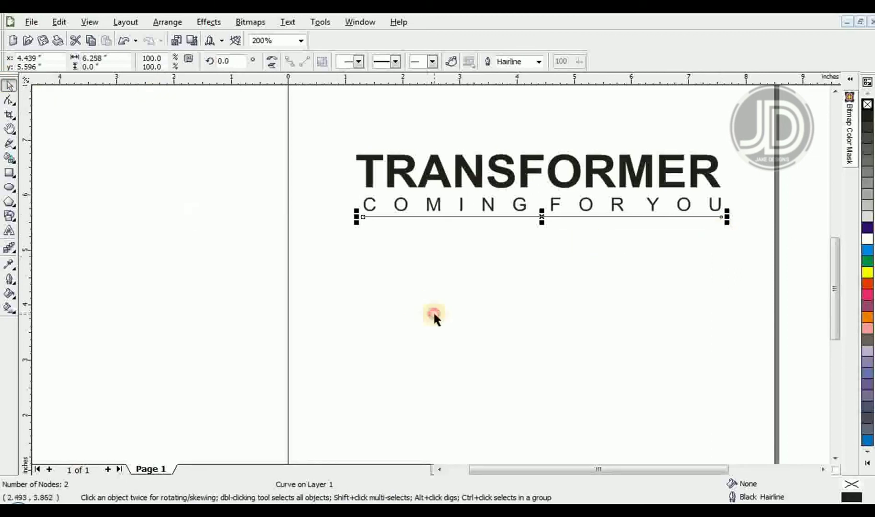
pyautogui.click(434, 316)
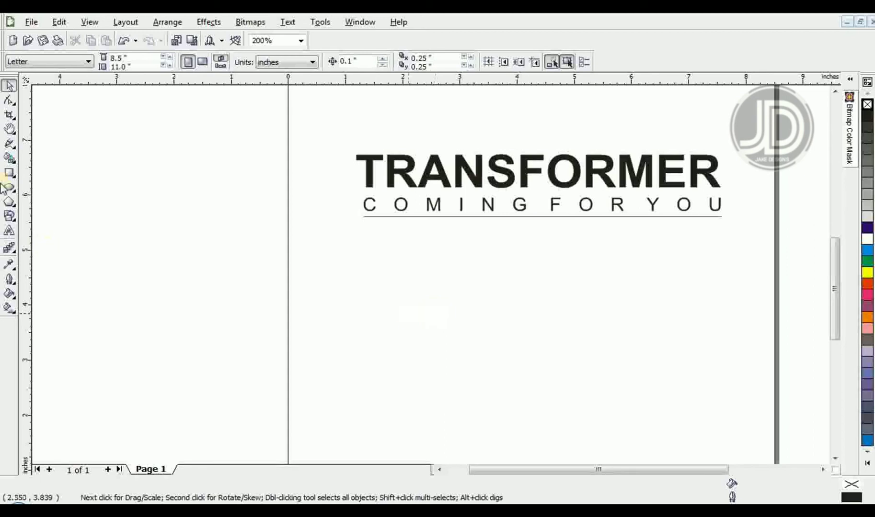
# Draw a rectangle about 2.2 by 1.84 inches beside the page, below the text's level, and return to the Pick tool.
pyautogui.click(10, 145)
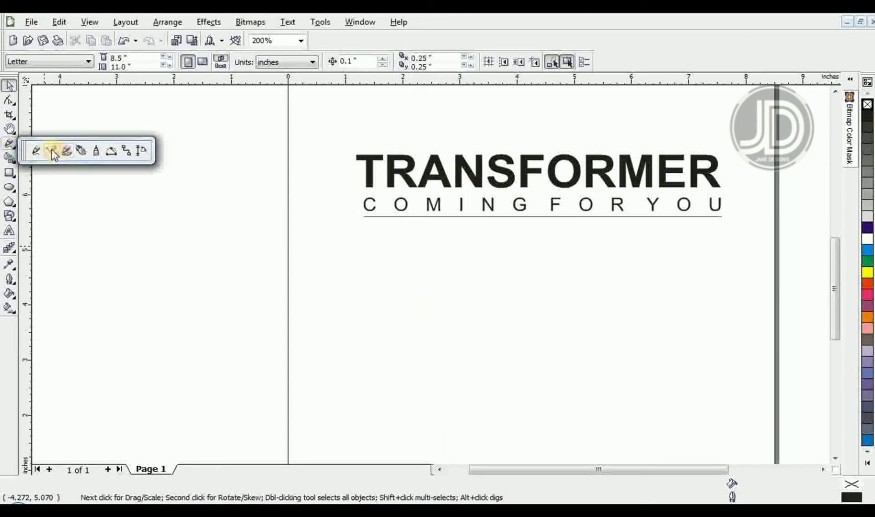
pyautogui.click(9, 158)
pyautogui.click(9, 172)
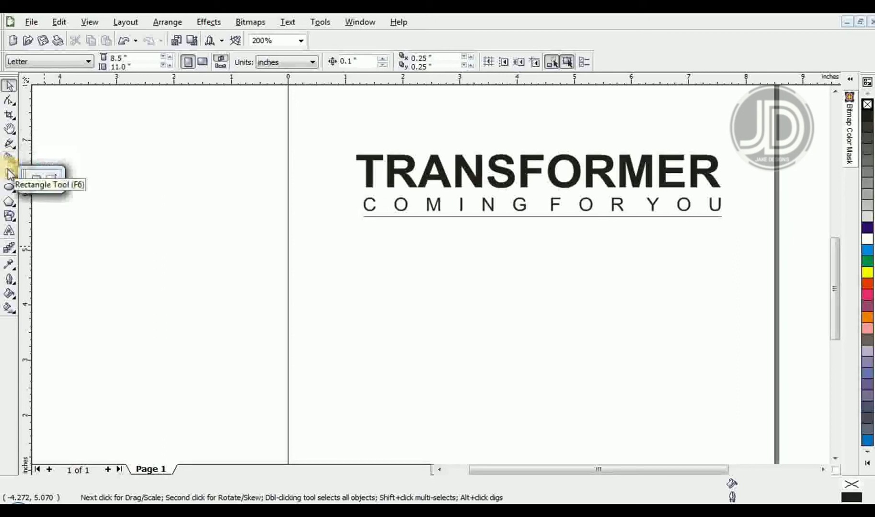
pyautogui.click(9, 174)
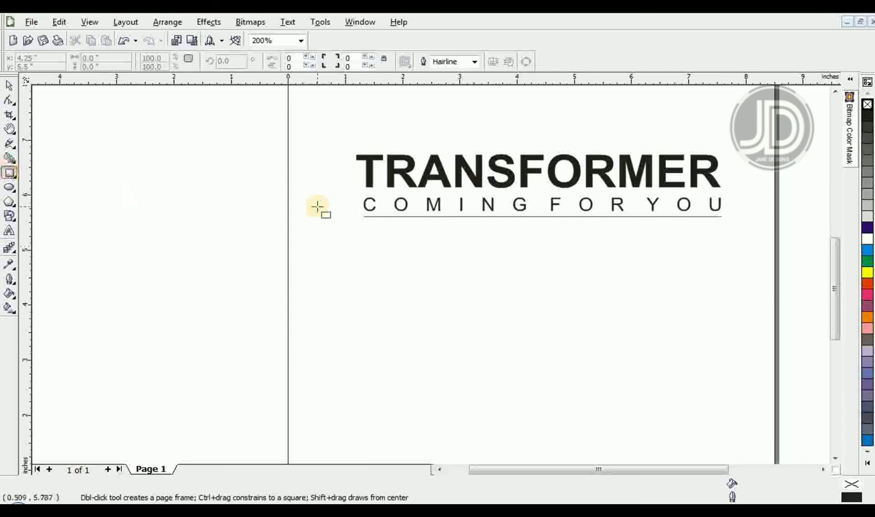
pyautogui.moveTo(128, 253); pyautogui.dragTo(254, 355)
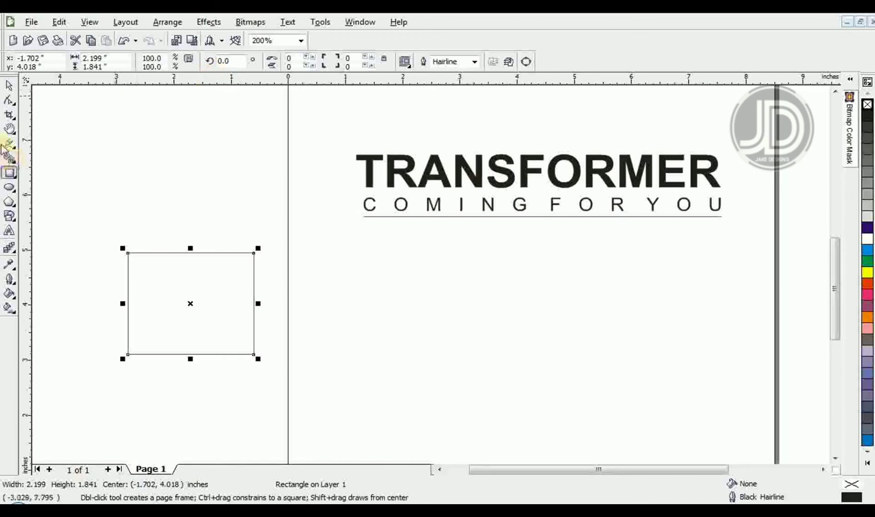
pyautogui.click(8, 87)
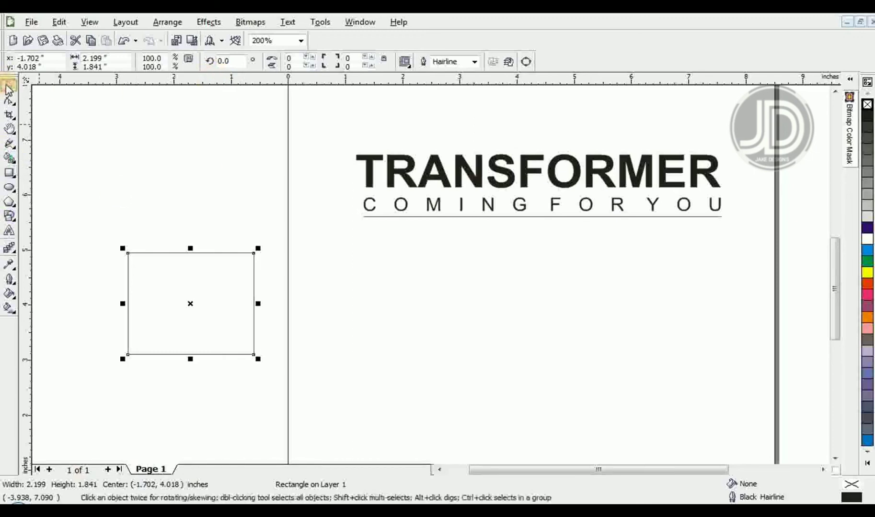
# Try rotating the TRANSFORMER text by 90 degrees, and undo the rotation.
pyautogui.click(457, 165)
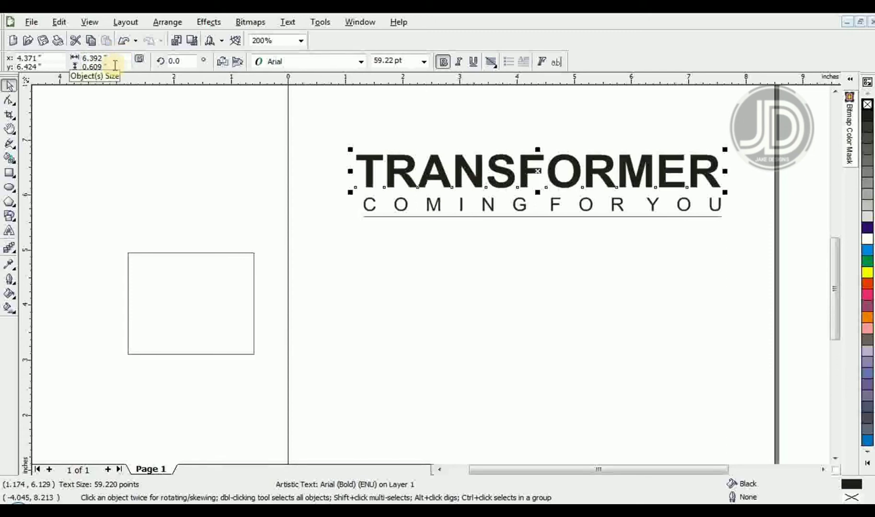
pyautogui.click(183, 61)
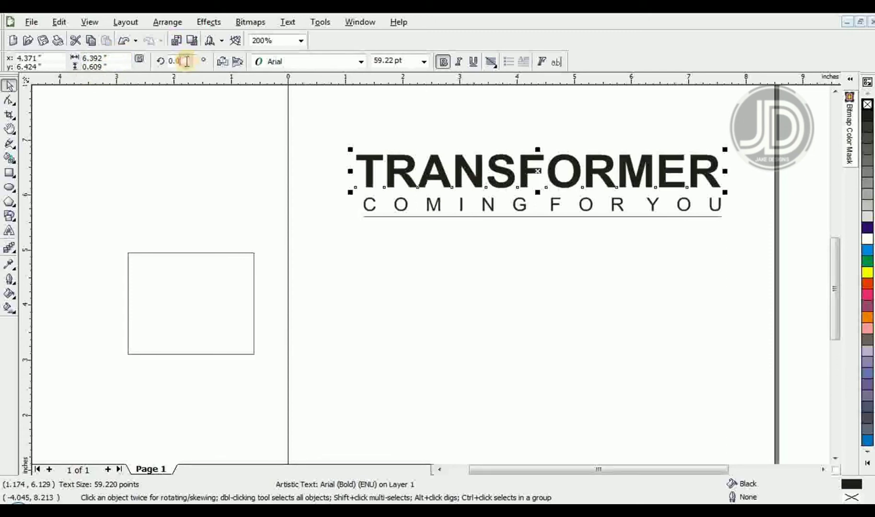
pyautogui.write('9')
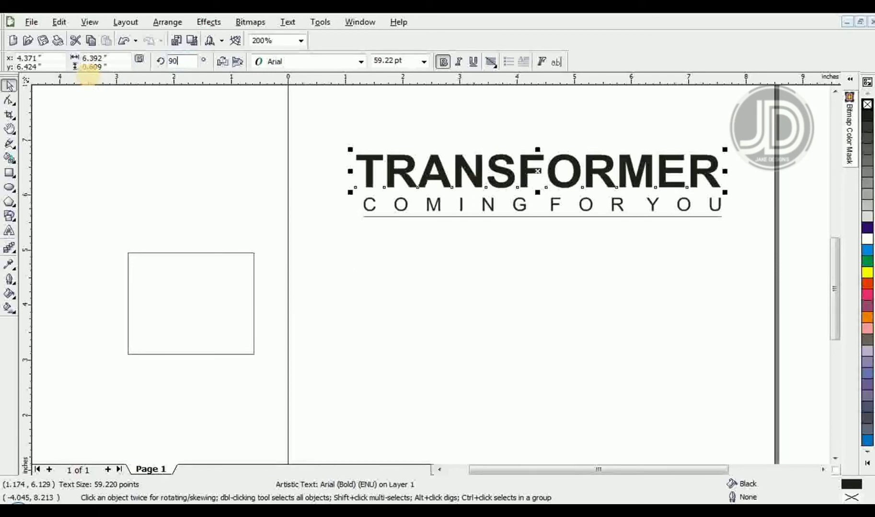
pyautogui.write('0')
pyautogui.press('Return')
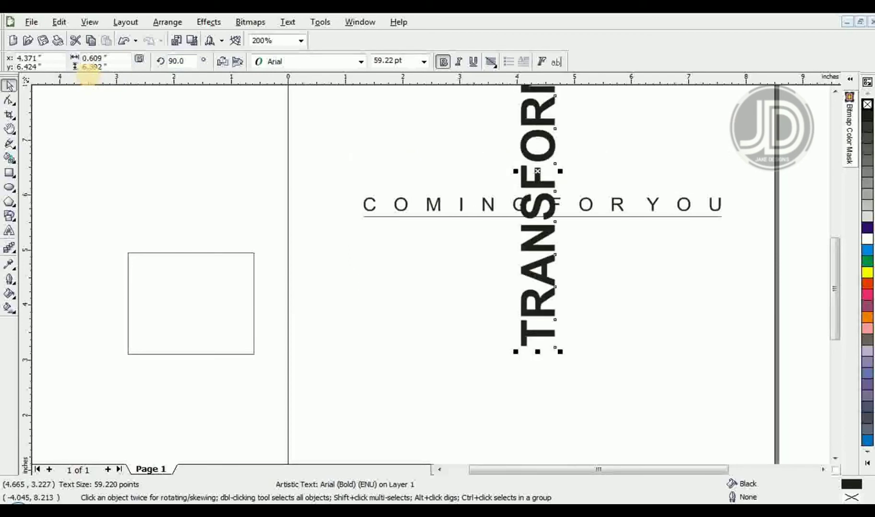
pyautogui.hotkey('ctrl', 'z')
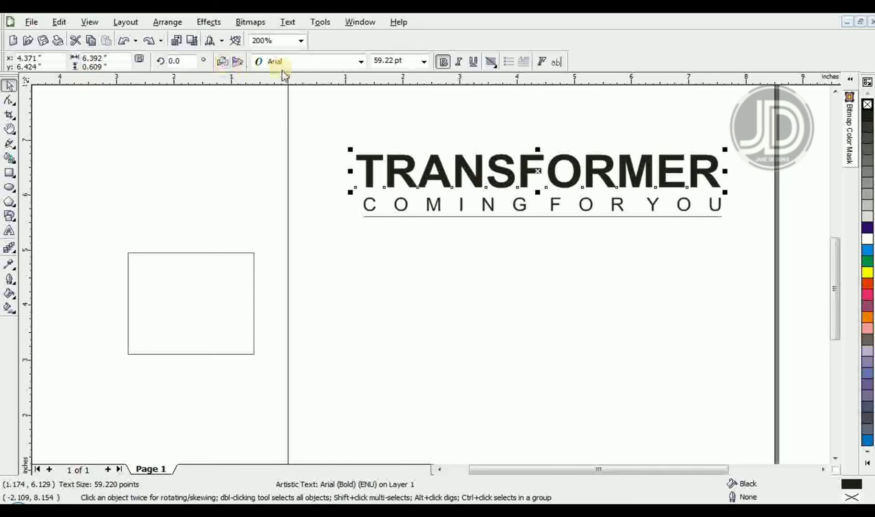
# Try a 100 pt font size on TRANSFORMER and undo it, and try switching its italic style on and off.
pyautogui.click(414, 61)
pyautogui.write('100')
pyautogui.press('Return')
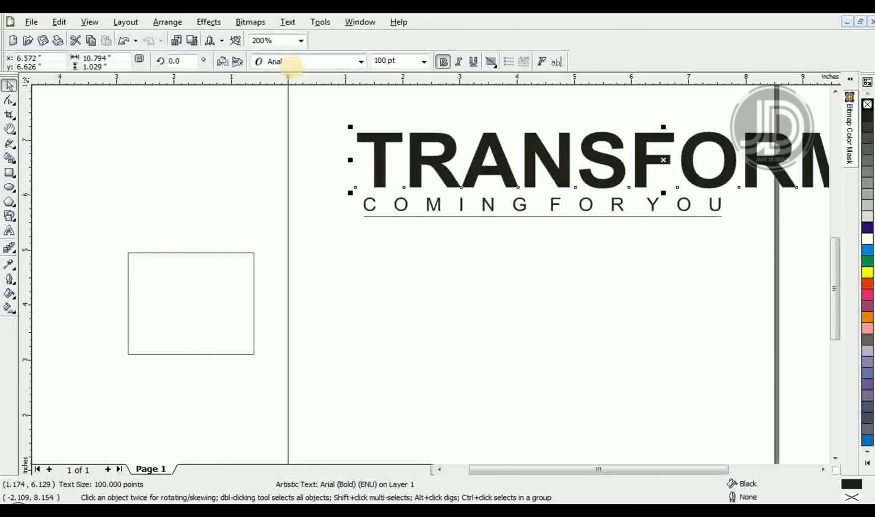
pyautogui.hotkey('ctrl', 'z')
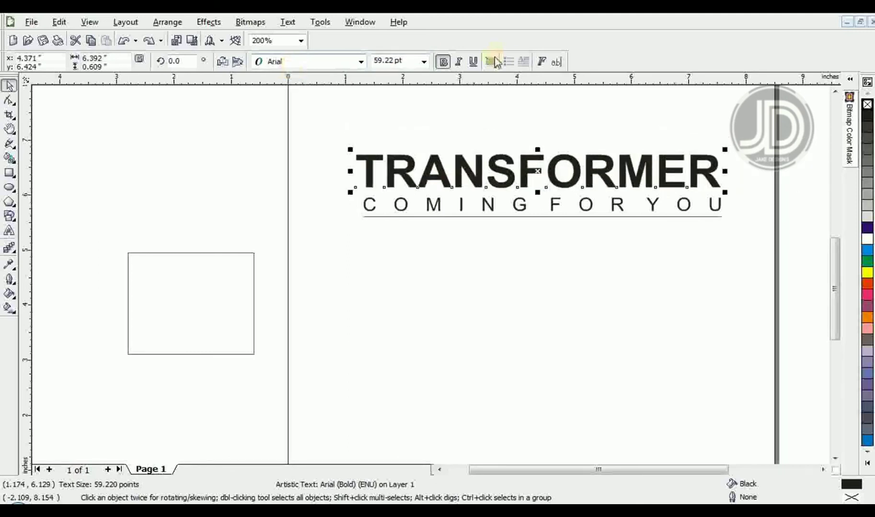
pyautogui.click(461, 63)
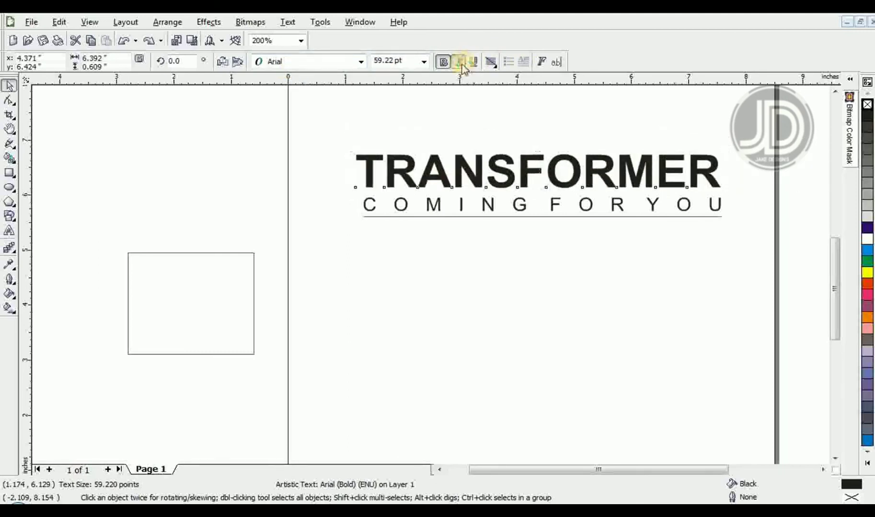
pyautogui.click(460, 63)
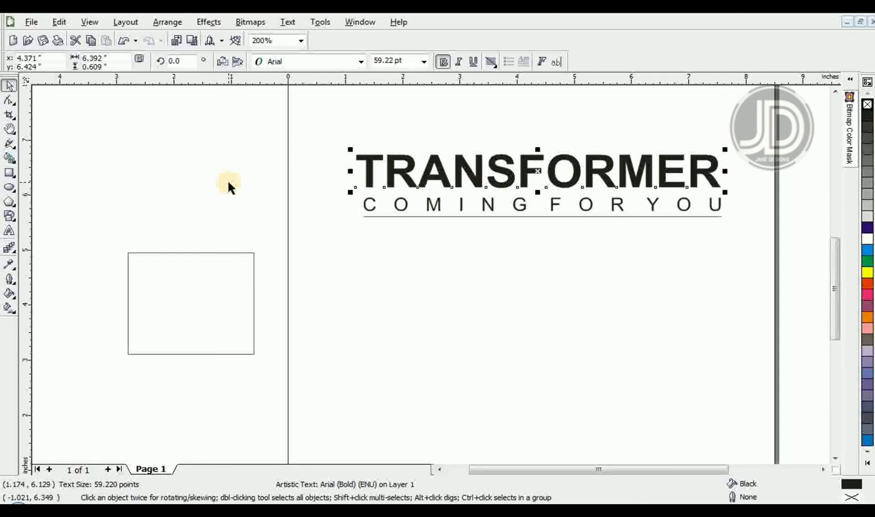
# Try setting only the rectangle's width to 5 inches with nonproportional sizing, and undo the change.
pyautogui.click(182, 298)
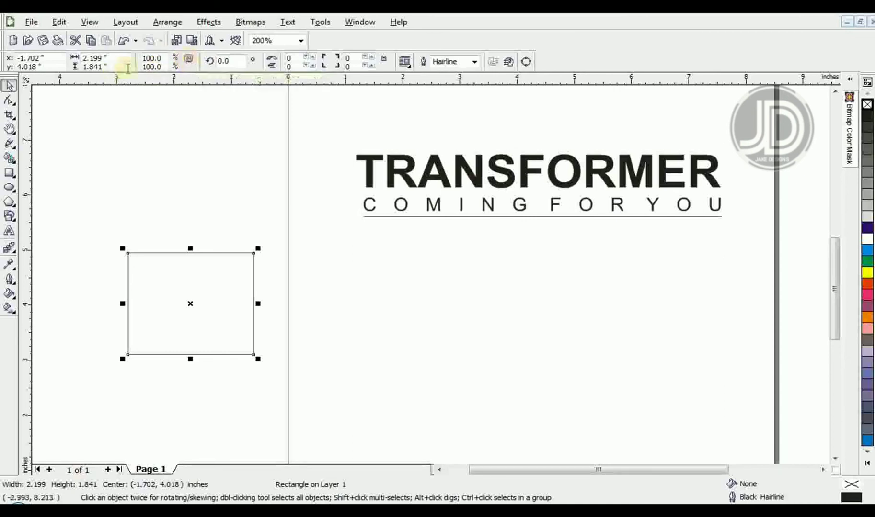
pyautogui.moveTo(127, 58); pyautogui.dragTo(15, 82)
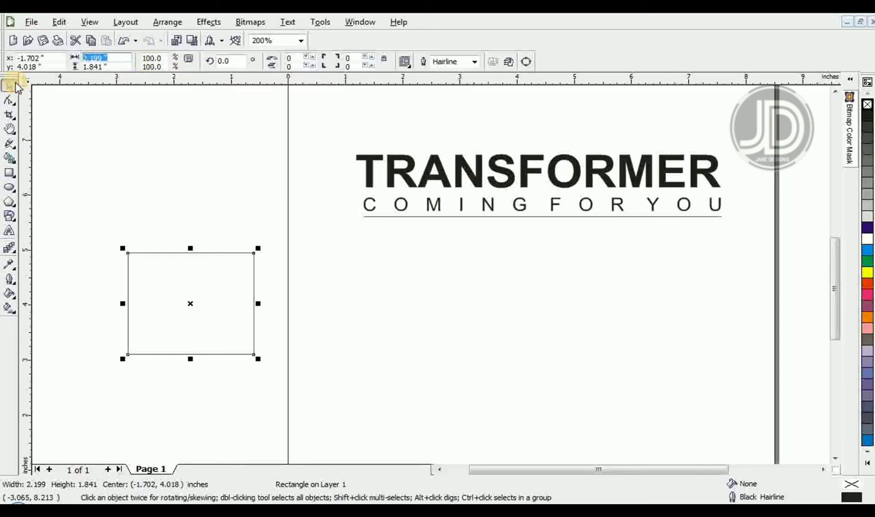
pyautogui.write('5')
pyautogui.press('Return')
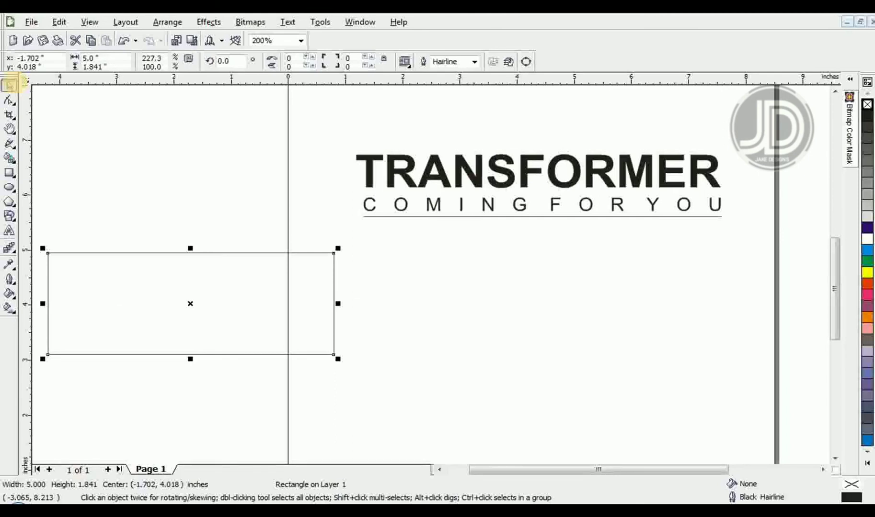
pyautogui.hotkey('ctrl', 'z')
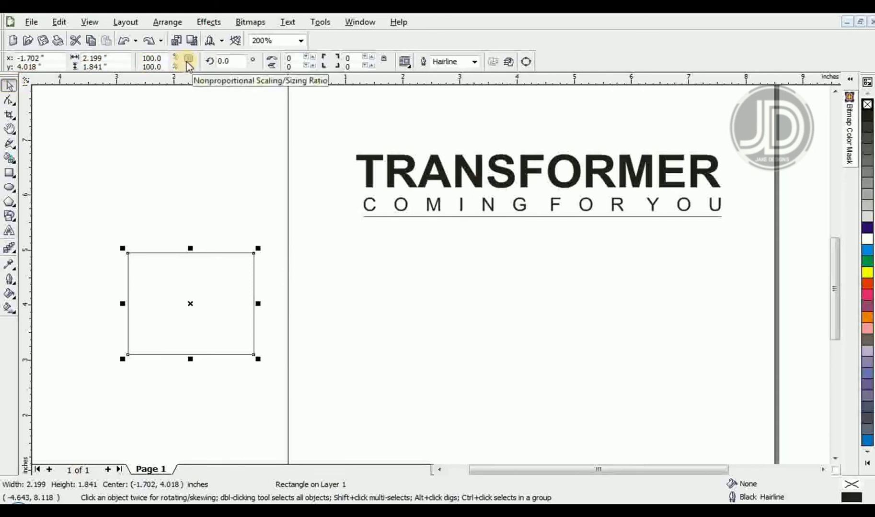
# Set the rectangle's width to 5 inches with the sizing ratio locked so its height scales proportionally.
pyautogui.moveTo(115, 64); pyautogui.dragTo(71, 60)
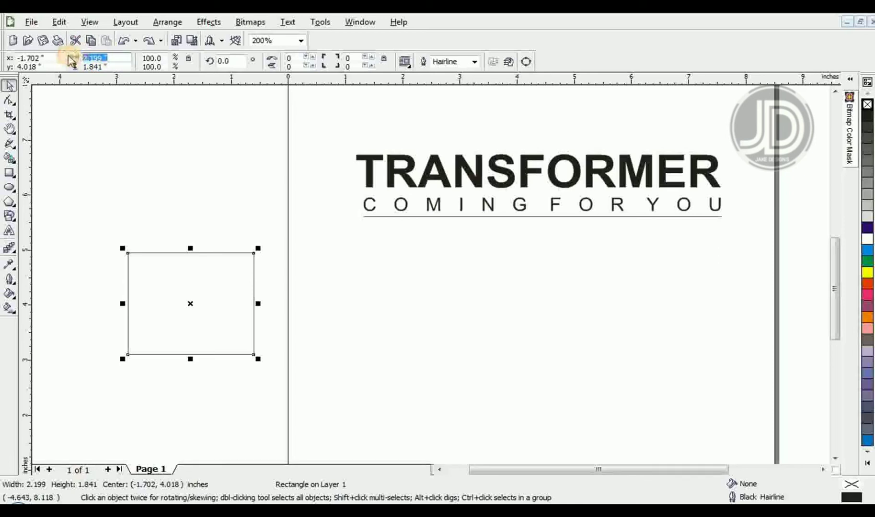
pyautogui.write('5')
pyautogui.press('Return')
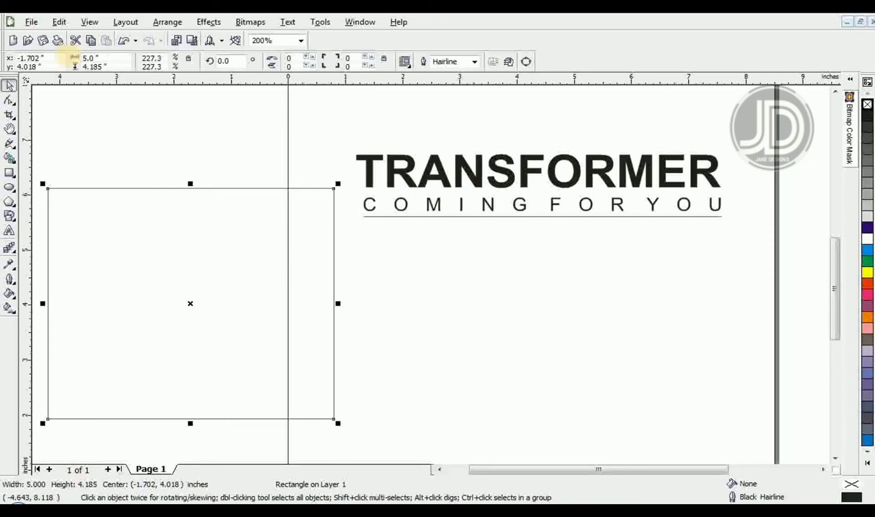
# Mirror the rectangle horizontally several times, ending with its rotation at 180 degrees.
pyautogui.click(227, 61)
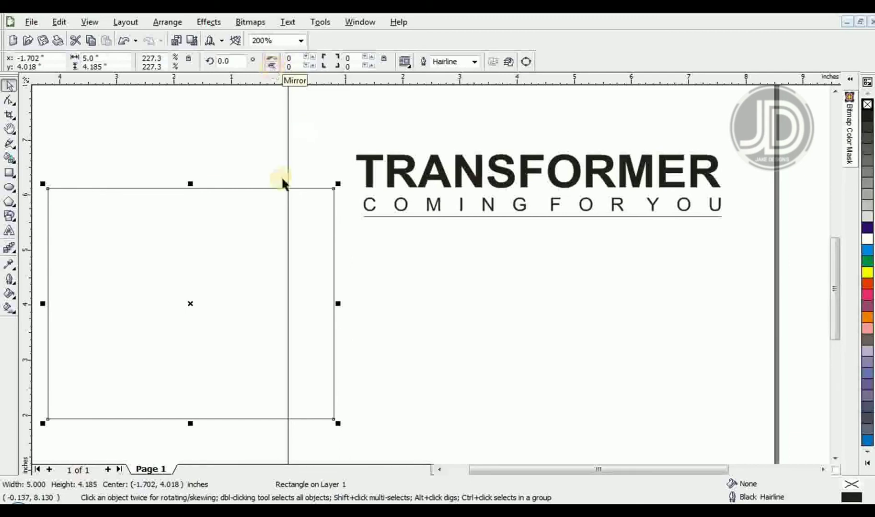
pyautogui.click(272, 58)
pyautogui.click(272, 59)
pyautogui.click(272, 59)
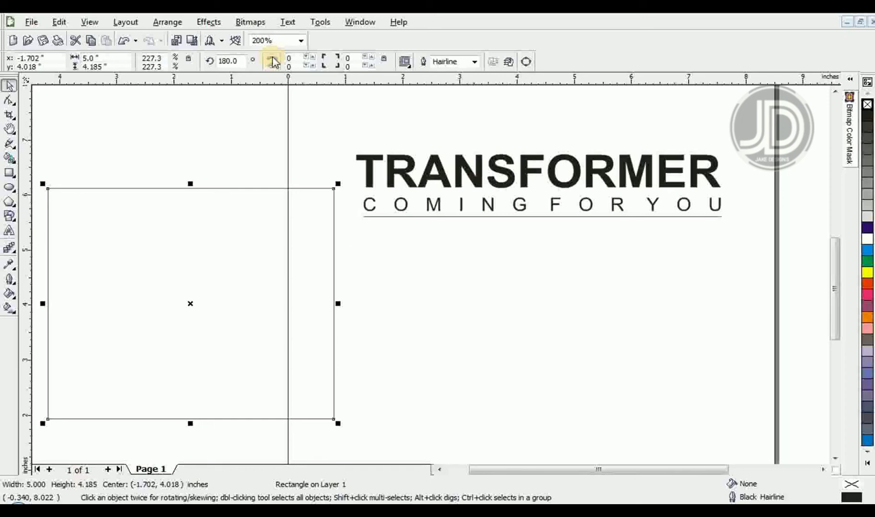
# Apply a linear fountain fill from orange to yellow to the rectangle, and set its outline to None.
pyautogui.press('F11')
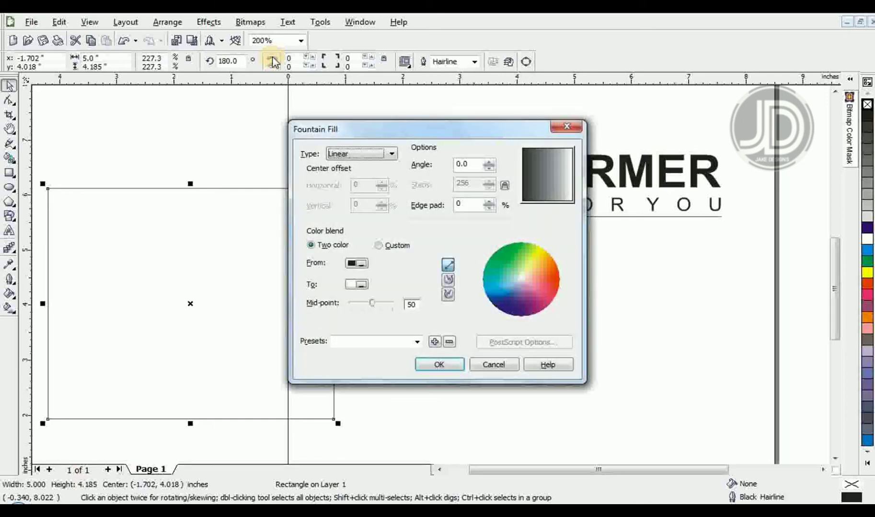
pyautogui.click(363, 263)
pyautogui.click(352, 308)
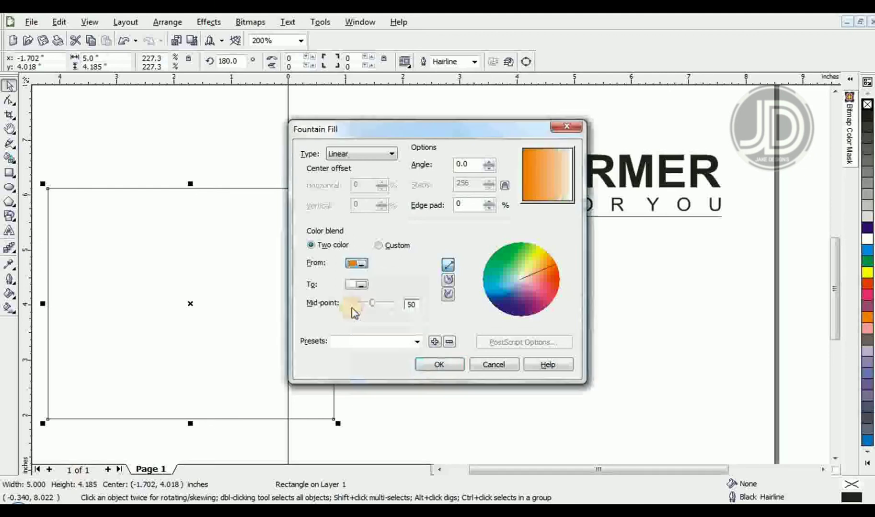
pyautogui.click(361, 285)
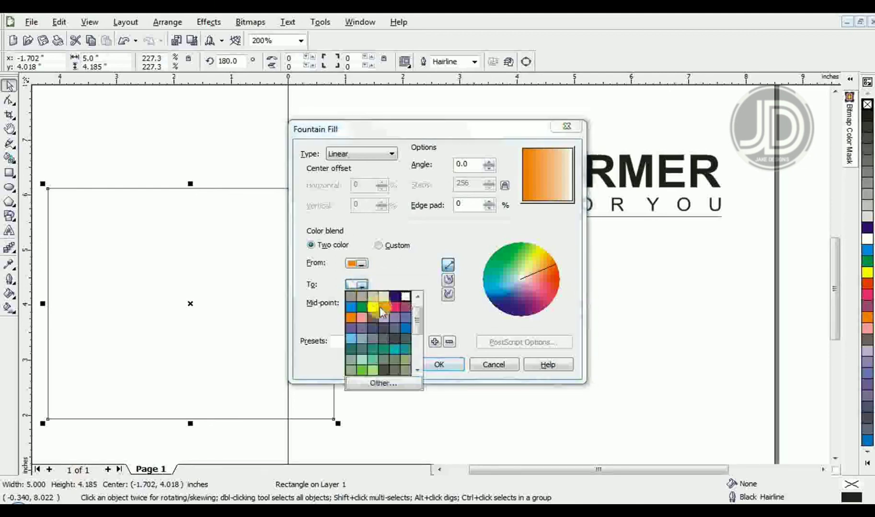
pyautogui.click(377, 307)
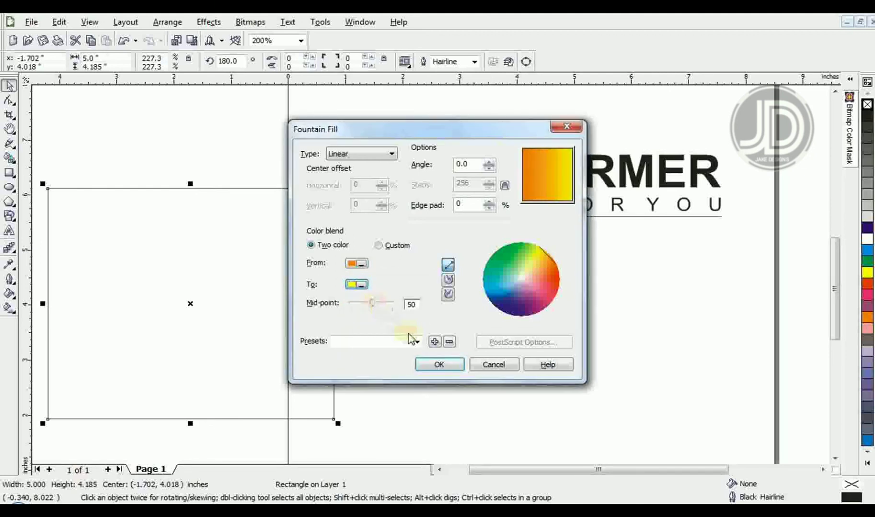
pyautogui.click(426, 363)
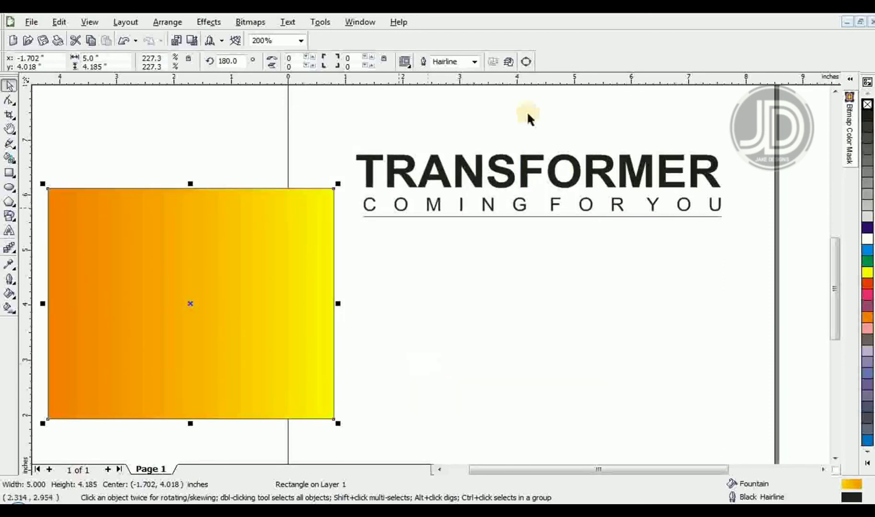
pyautogui.click(474, 62)
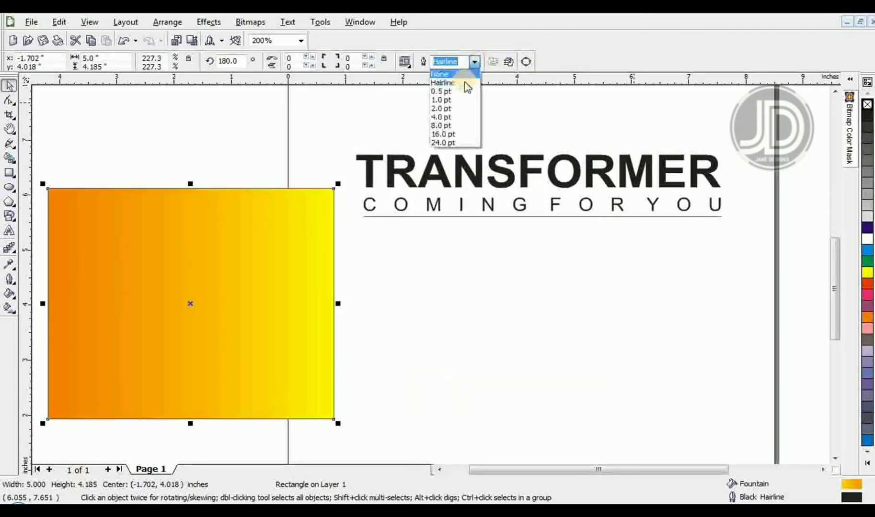
pyautogui.click(462, 74)
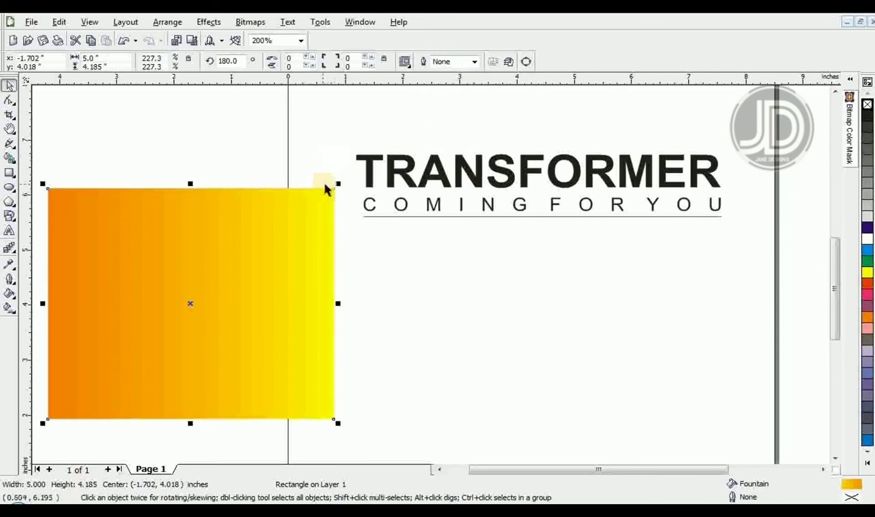
# Duplicate the rectangle inward from its center at about 3.86 by 3.23 inches, and mirror the smaller copy horizontally.
pyautogui.moveTo(336, 184); pyautogui.dragTo(308, 208)
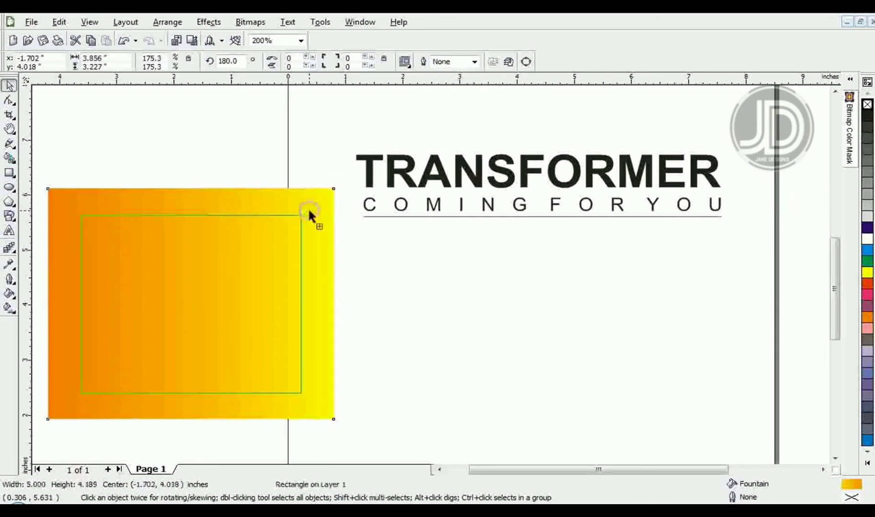
pyautogui.click(194, 159)
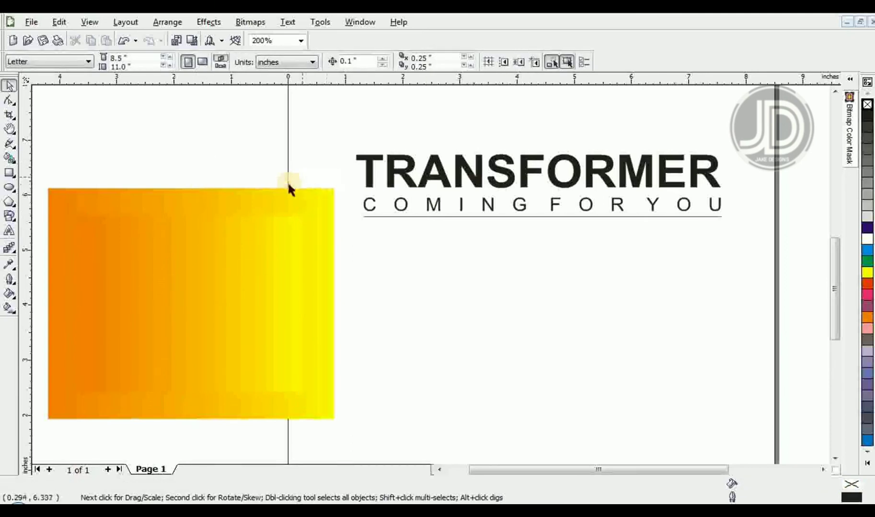
pyautogui.click(211, 300)
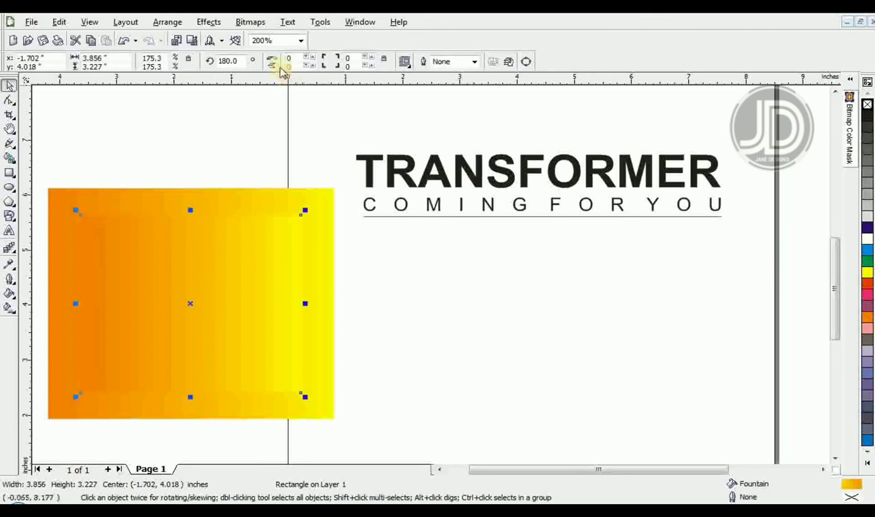
pyautogui.click(273, 62)
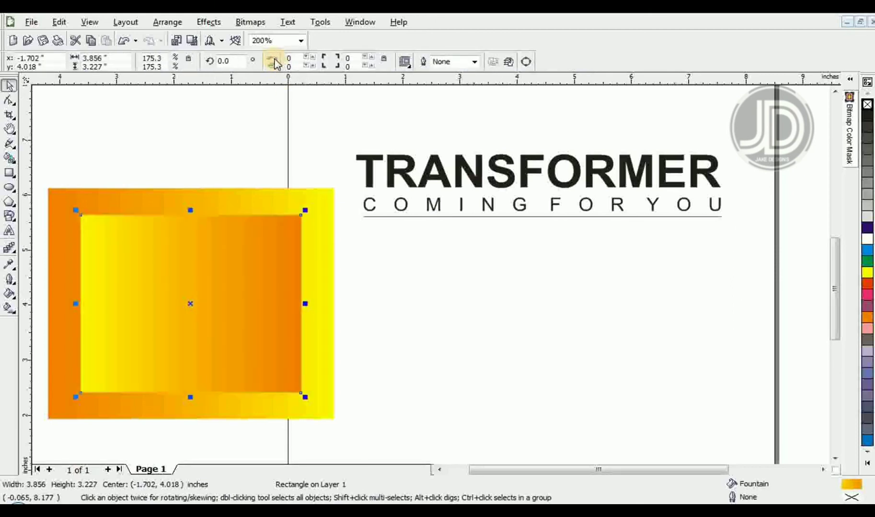
pyautogui.click(228, 116)
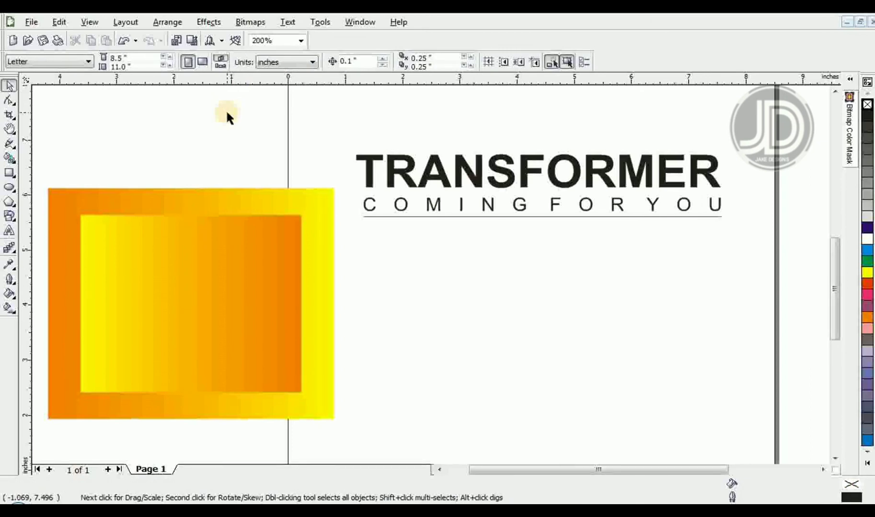
# Try rounding only one corner of the outer rectangle to 50, and undo the rounding.
pyautogui.click(9, 174)
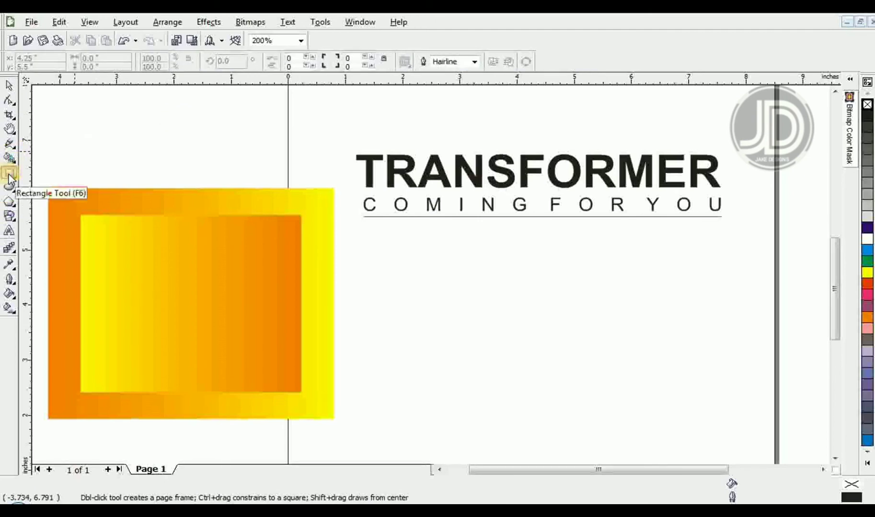
pyautogui.click(9, 86)
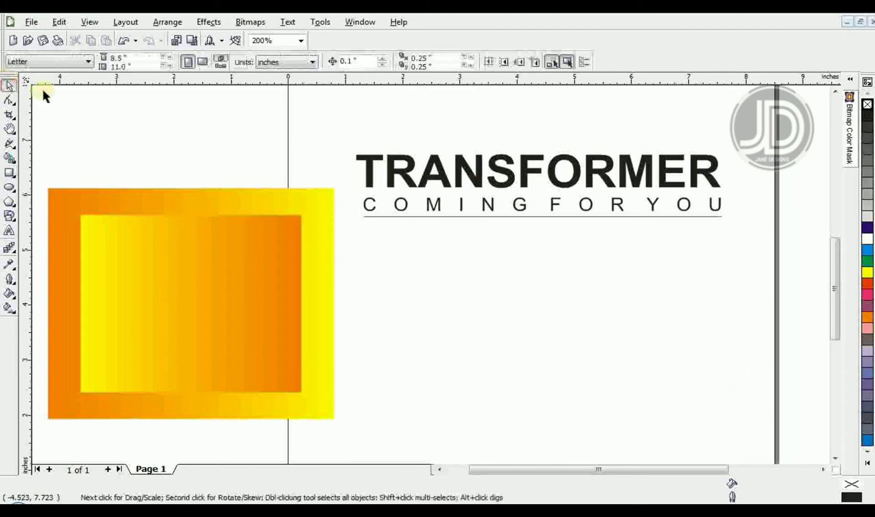
pyautogui.click(324, 193)
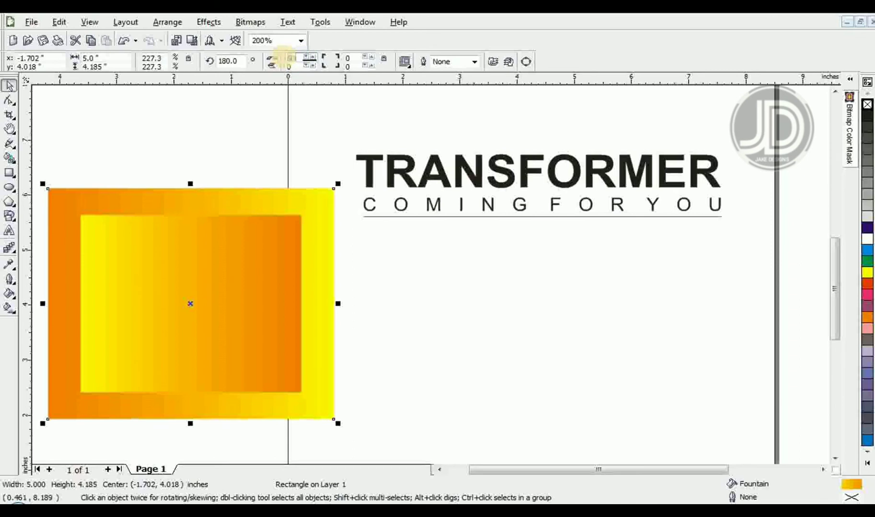
pyautogui.press('Return')
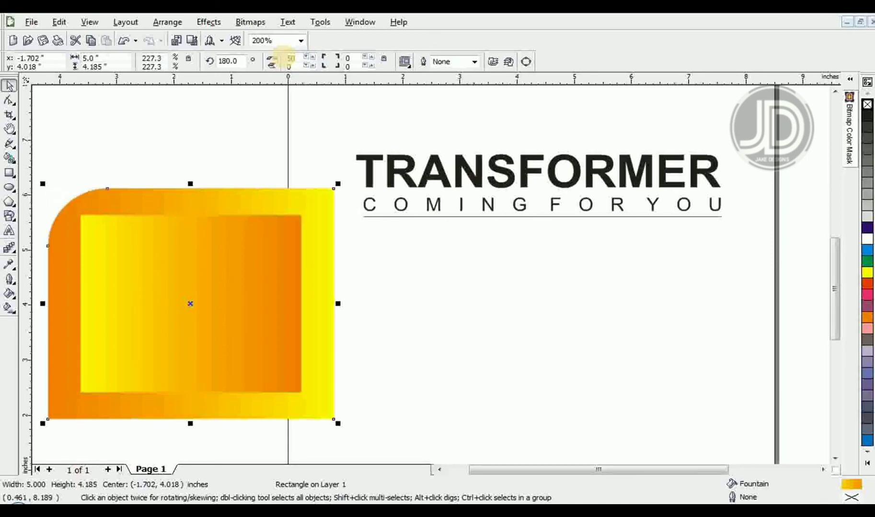
pyautogui.hotkey('ctrl', 'z')
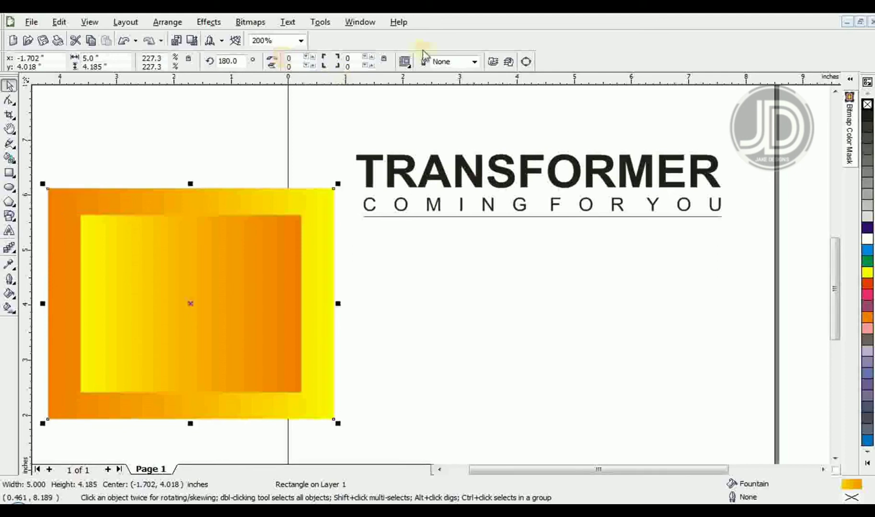
# Link the corner roundness values of the outer rectangle and round all four corners to 50.
pyautogui.click(385, 59)
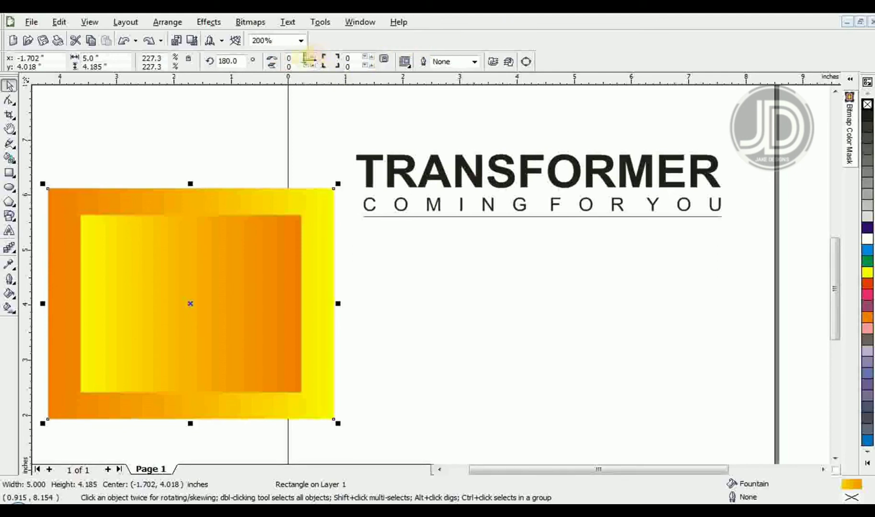
pyautogui.click(289, 58)
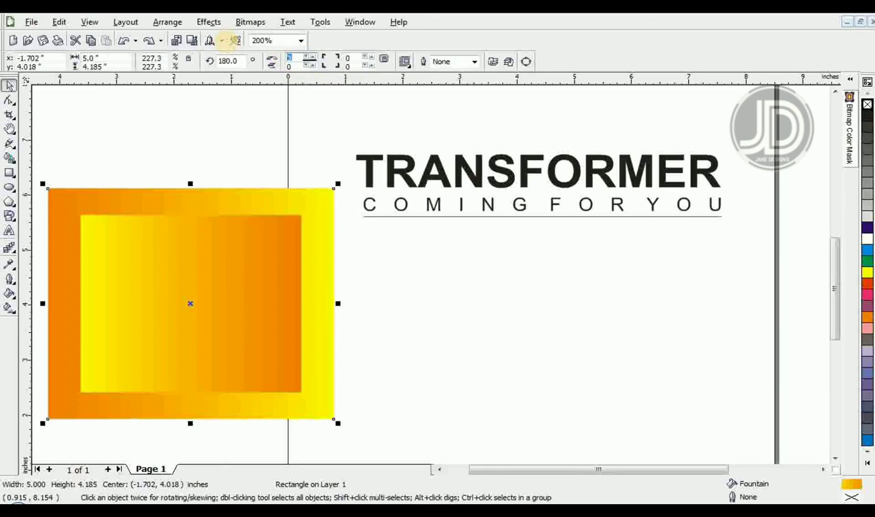
pyautogui.write('50')
pyautogui.press('Return')
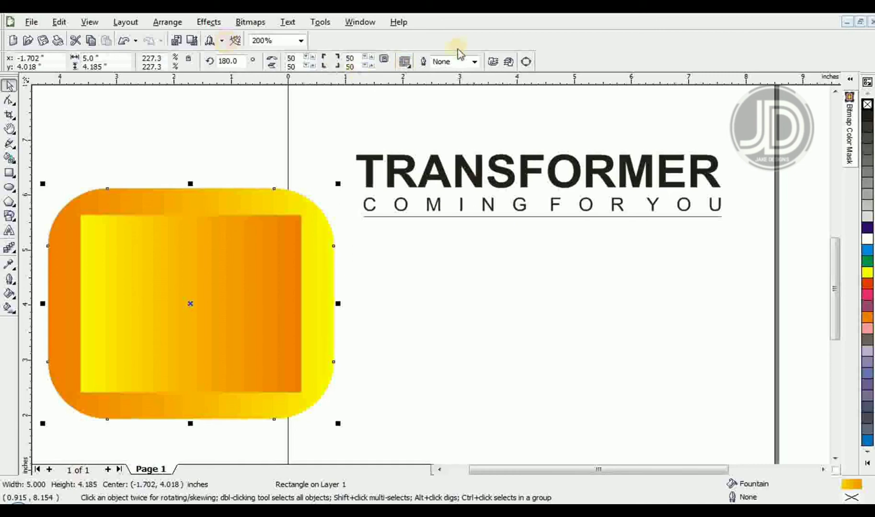
# Try an 8.0 pt outline on the outer rounded rectangle, and return its outline to None.
pyautogui.click(476, 62)
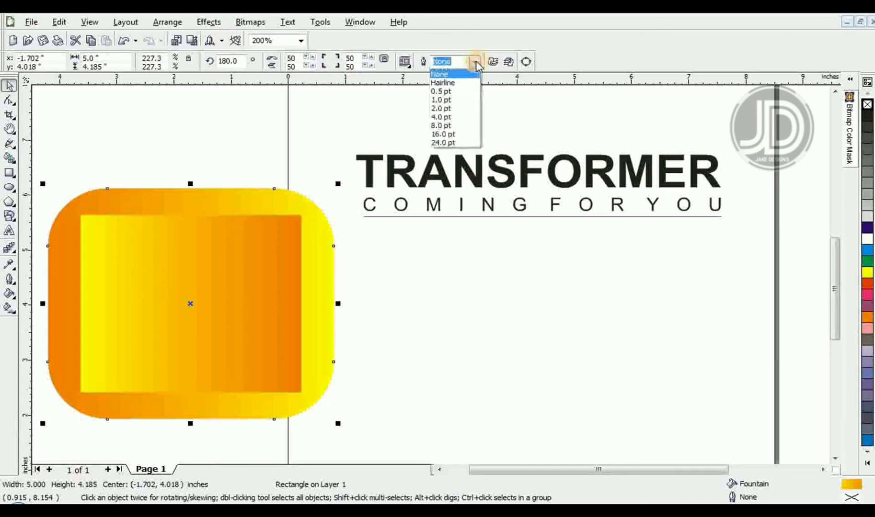
pyautogui.click(450, 125)
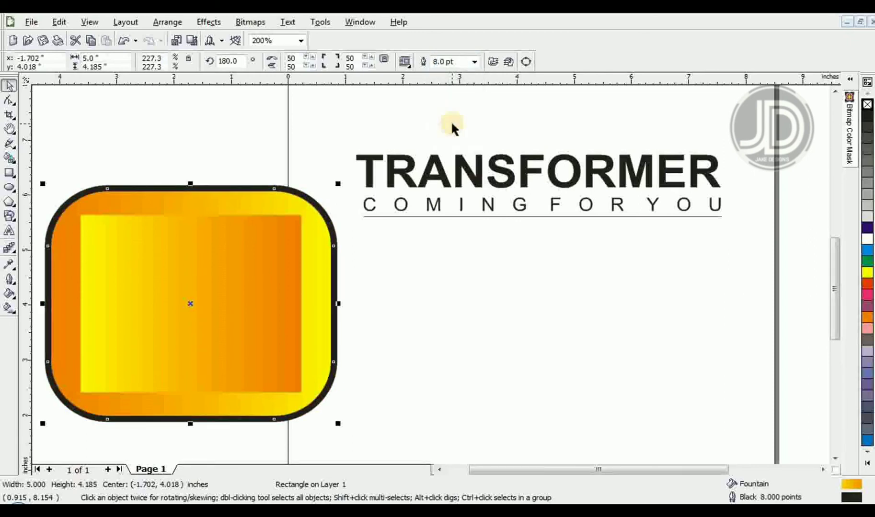
pyautogui.click(474, 62)
pyautogui.click(461, 72)
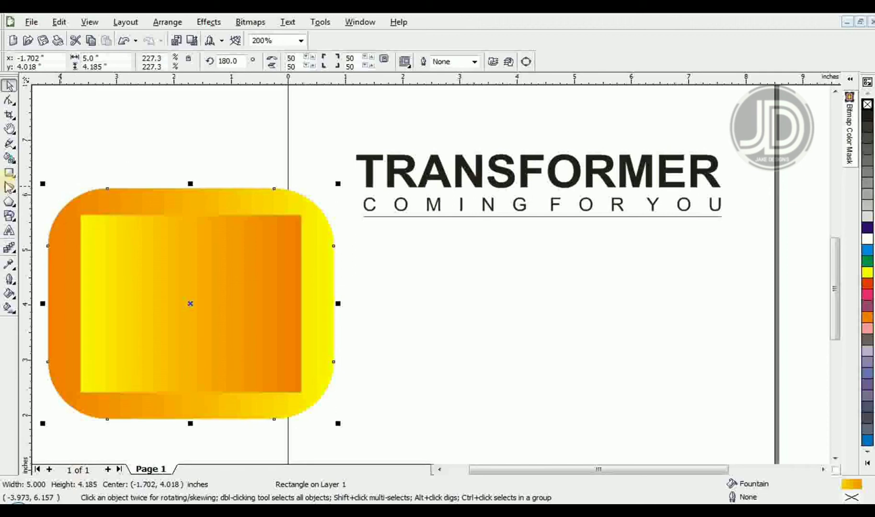
# Draw a circle about 2.2 inches in diameter below the COMING FOR YOU text.
pyautogui.click(9, 187)
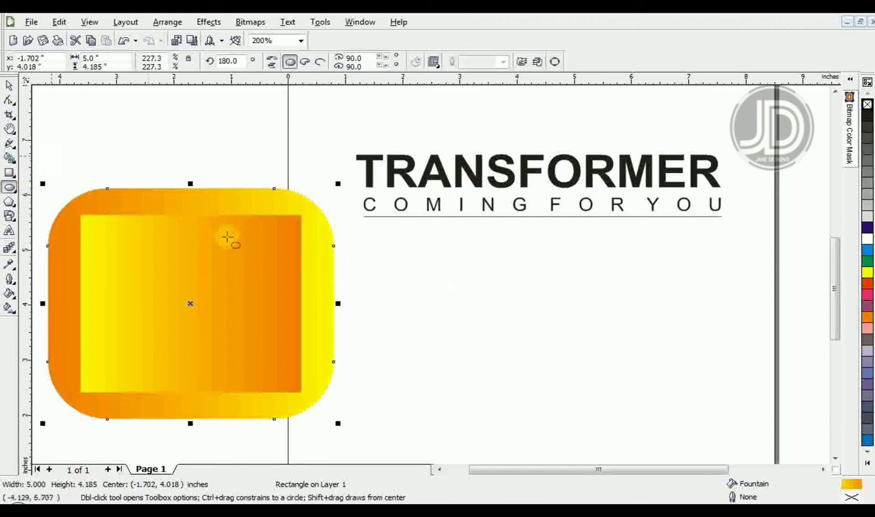
pyautogui.moveTo(479, 291); pyautogui.dragTo(572, 332)
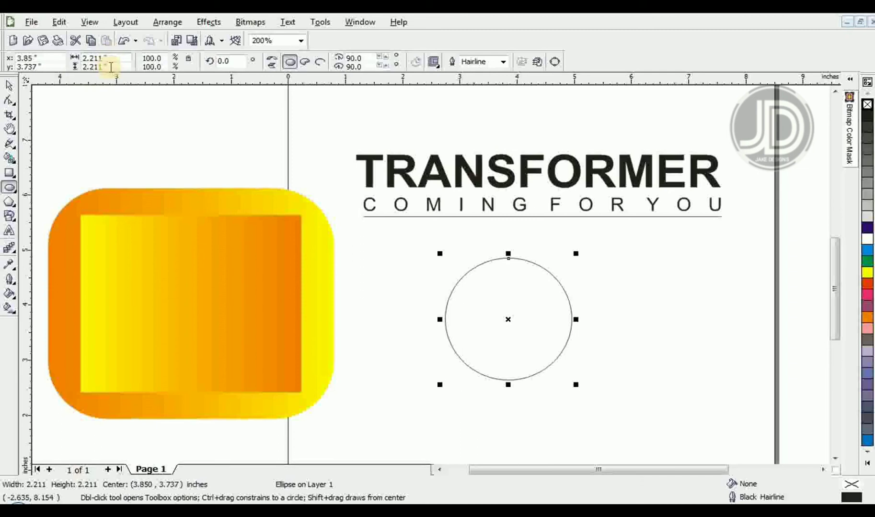
pyautogui.click(11, 87)
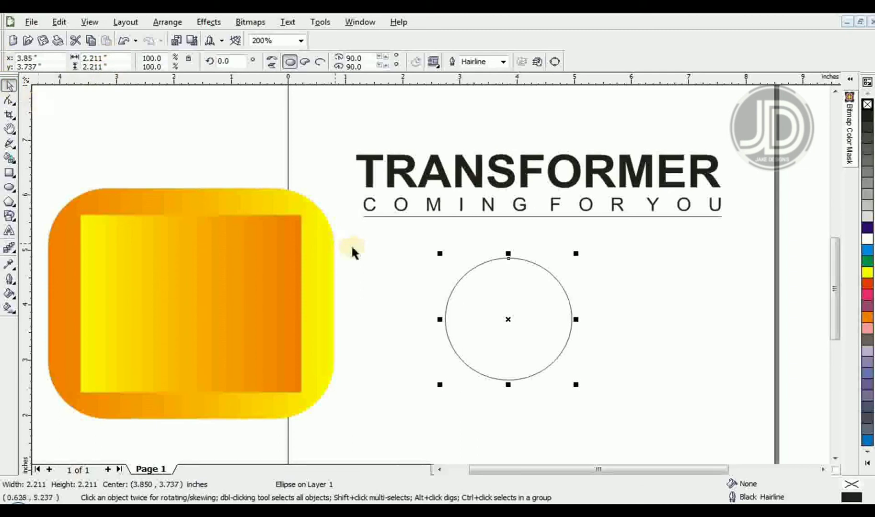
# Turn the circle into a pie shape and set its ending angle to 180 degrees.
pyautogui.click(305, 62)
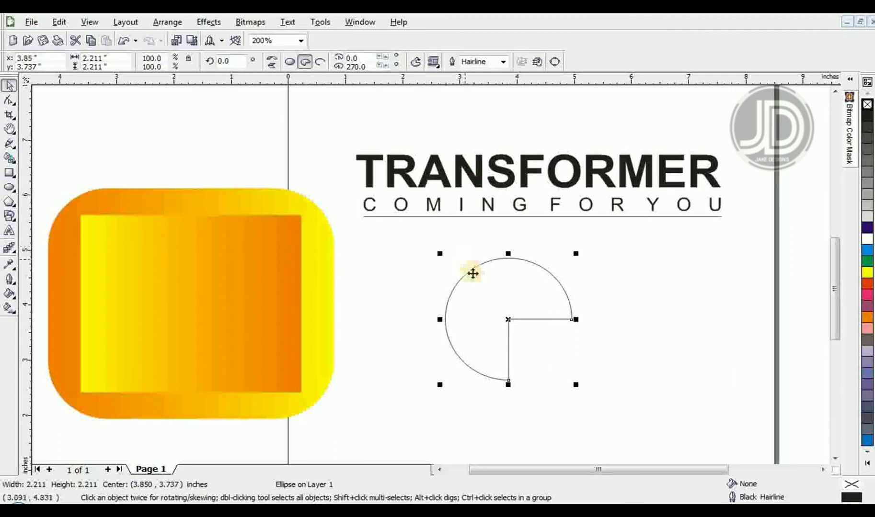
pyautogui.doubleClick(357, 66)
pyautogui.write('180')
pyautogui.press('Return')
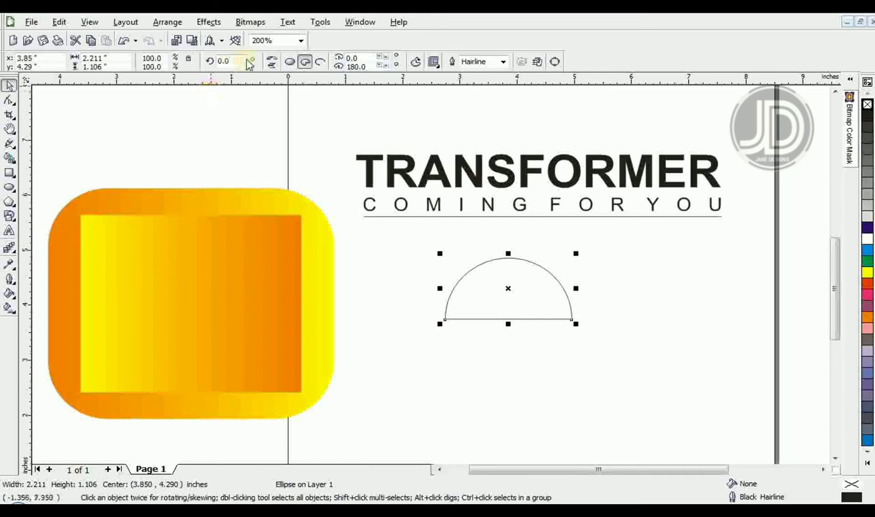
# Convert the shape to an open arc with an ending angle of 270 degrees, and deselect it.
pyautogui.click(323, 63)
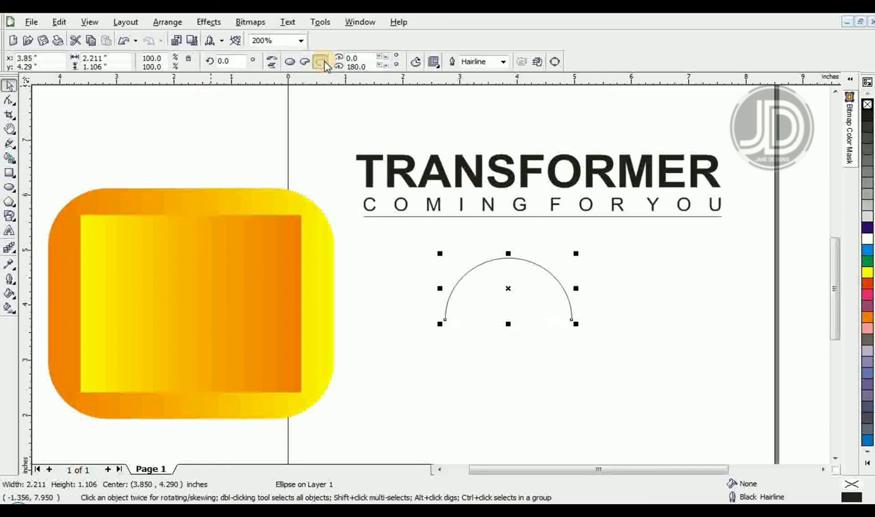
pyautogui.moveTo(368, 67); pyautogui.dragTo(303, 53)
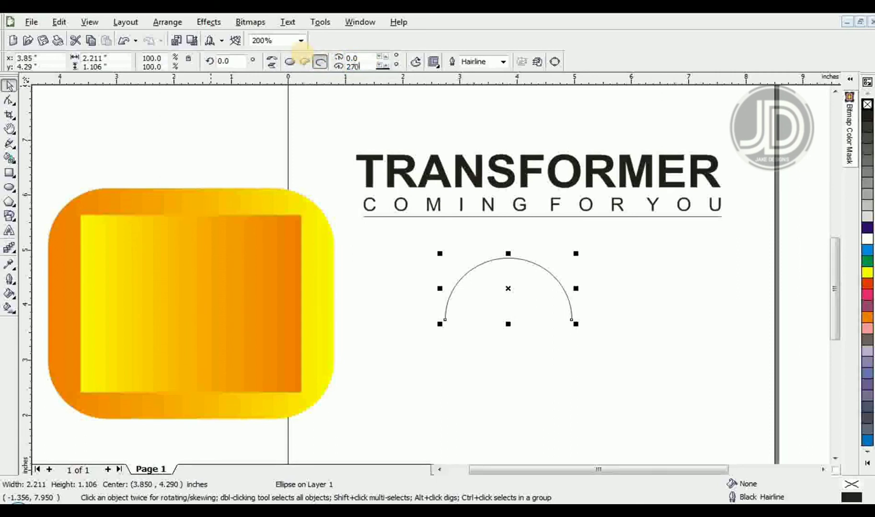
pyautogui.press('Return')
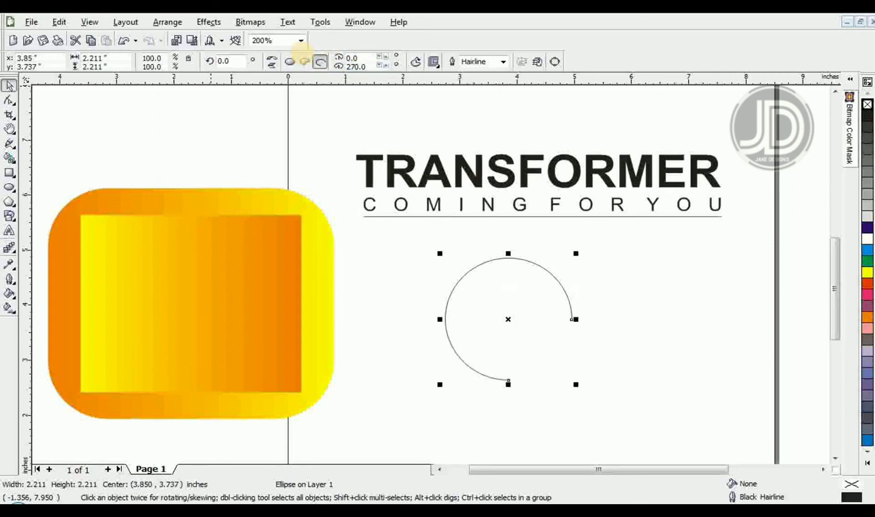
pyautogui.click(6, 82)
pyautogui.click(97, 121)
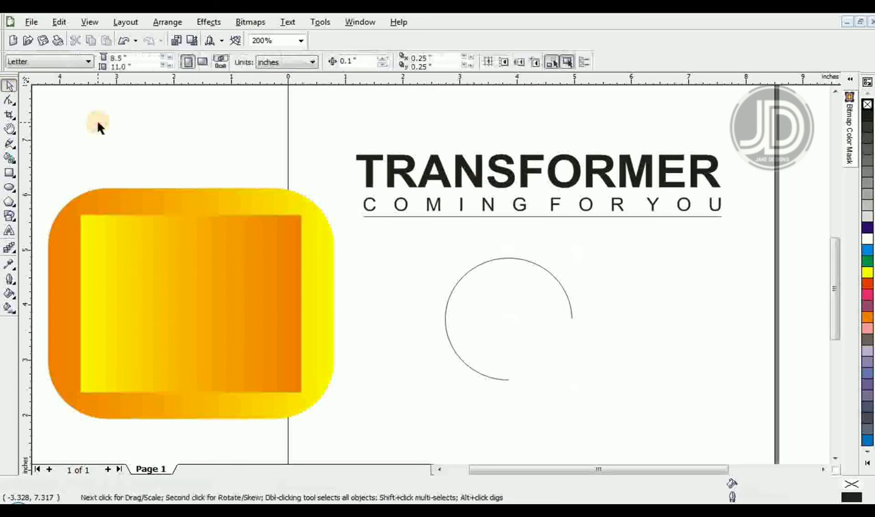
# Draw a polygon about 2.4 inches wide to the right of the arc, and set its number of sides to 30.
pyautogui.click(8, 204)
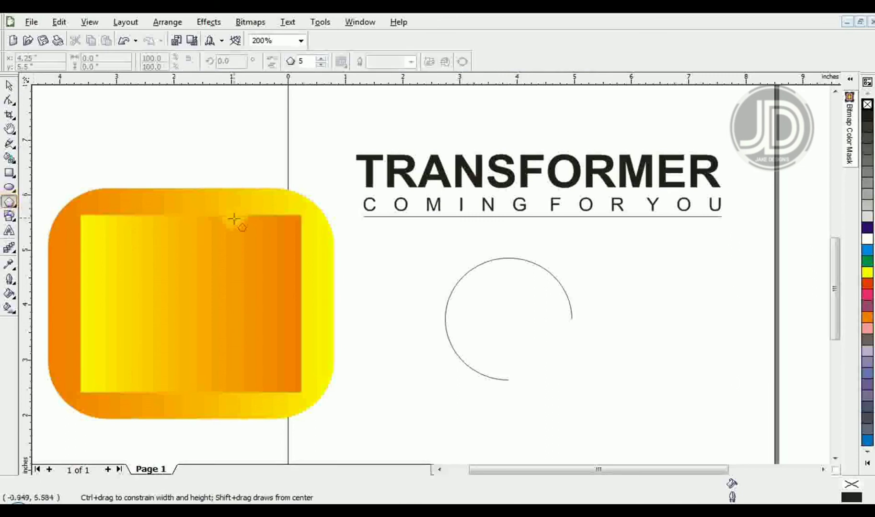
pyautogui.click(16, 208)
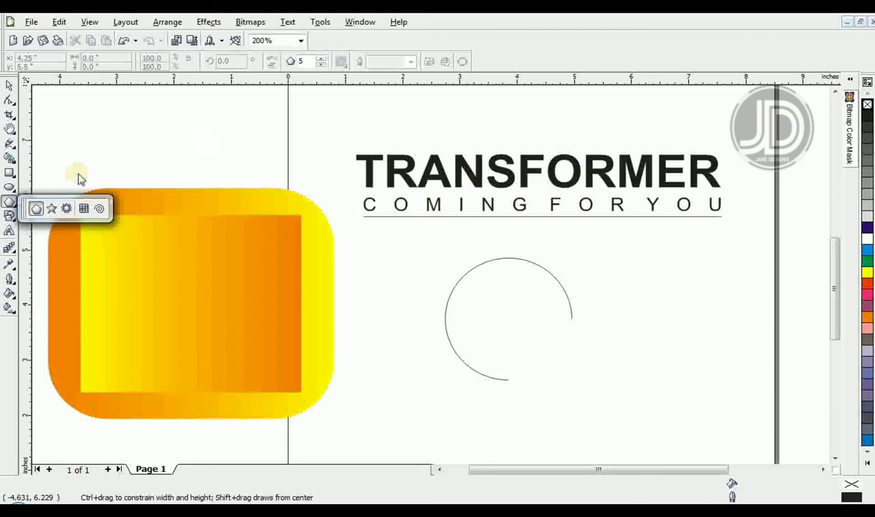
pyautogui.click(246, 130)
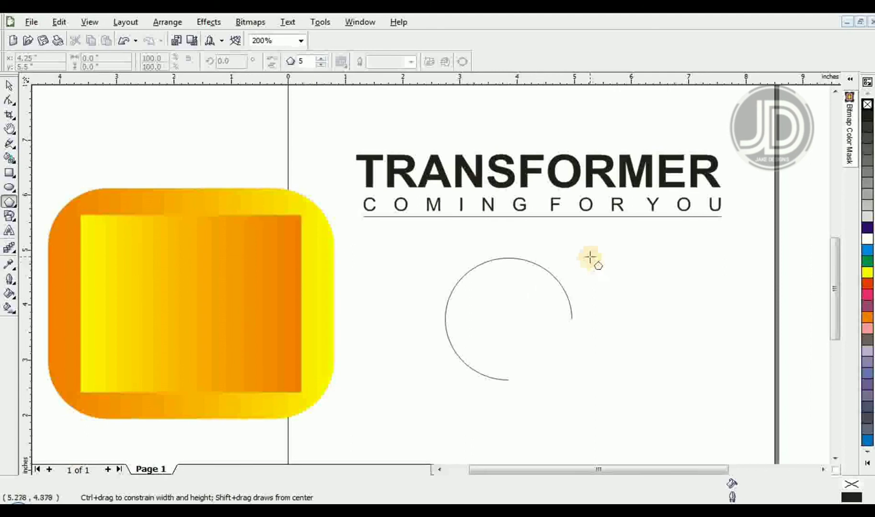
pyautogui.moveTo(590, 257); pyautogui.dragTo(729, 393)
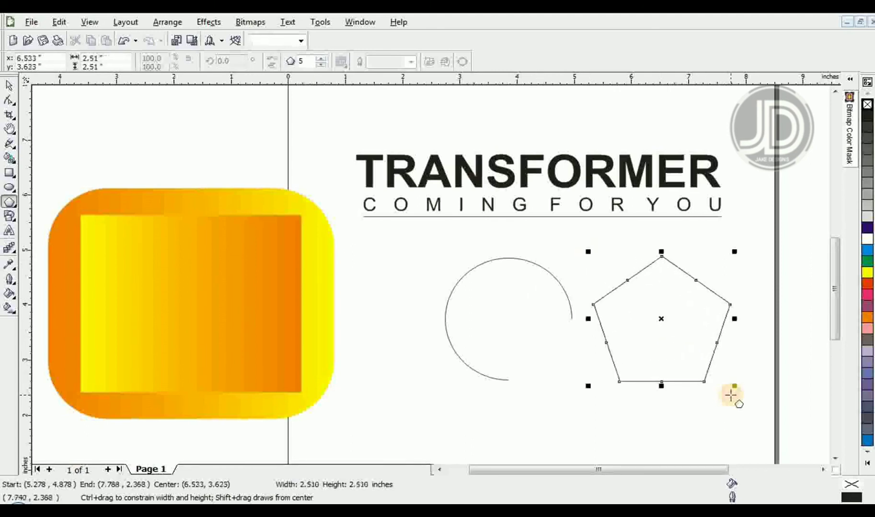
pyautogui.press('space')
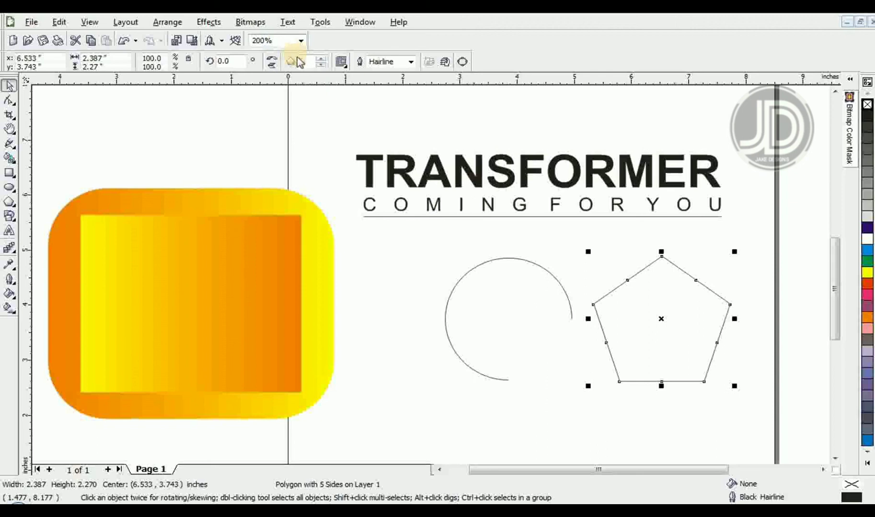
pyautogui.moveTo(306, 62); pyautogui.dragTo(293, 56)
pyautogui.press('Return')
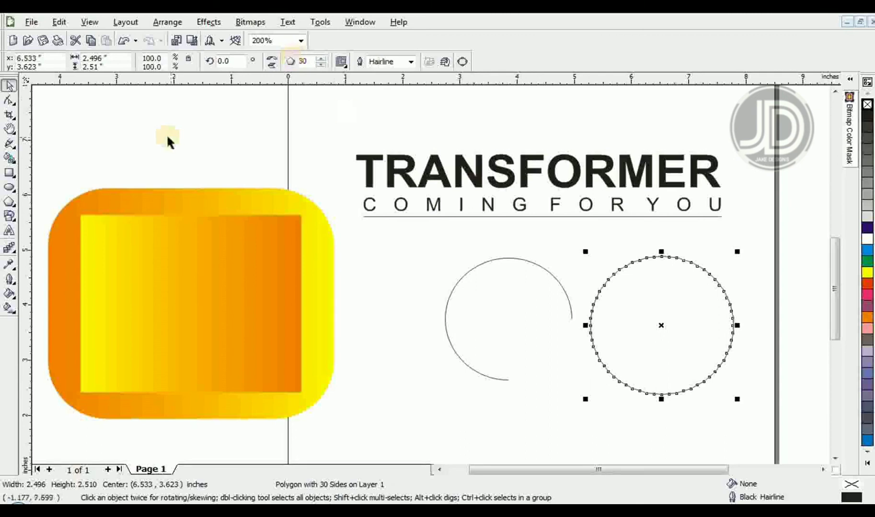
# Pull a midpoint node of the 30-sided polygon slightly inward with the Shape tool to form a zigzag starburst.
pyautogui.click(9, 101)
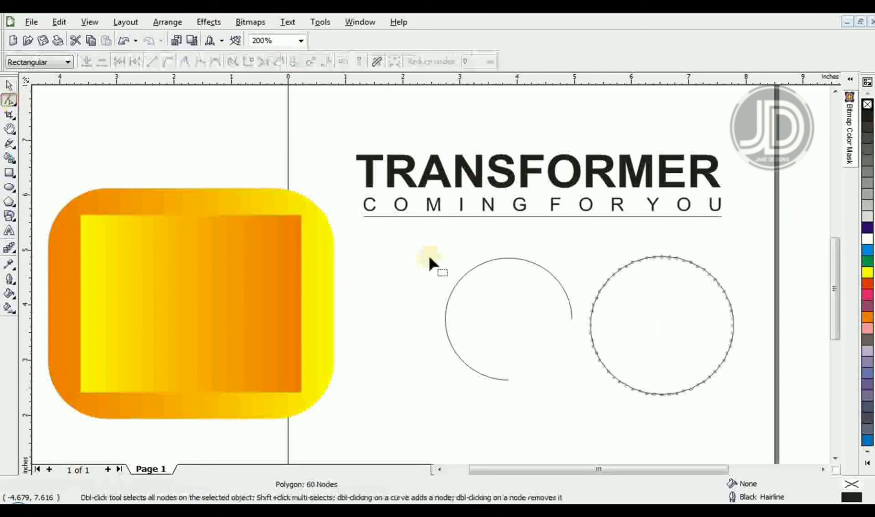
pyautogui.press('z')
pyautogui.moveTo(571, 239); pyautogui.dragTo(759, 408)
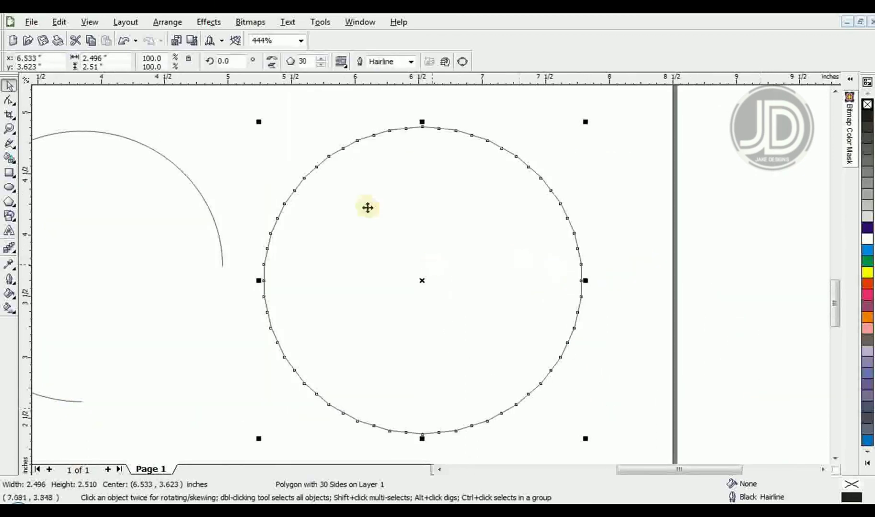
pyautogui.click(9, 100)
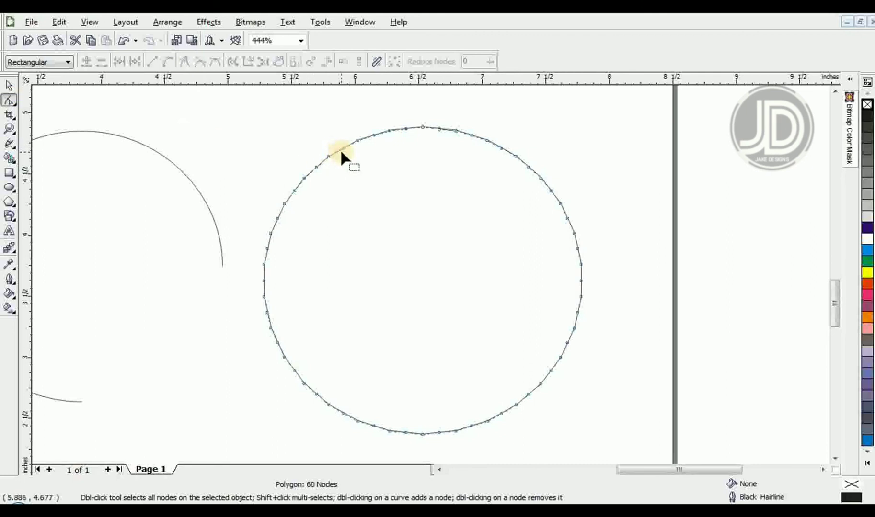
pyautogui.moveTo(342, 154)
pyautogui.mouseDown()
pyautogui.moveTo(356, 164)
pyautogui.moveTo(307, 107)
pyautogui.moveTo(357, 161)
pyautogui.mouseUp()
pyautogui.press('space')
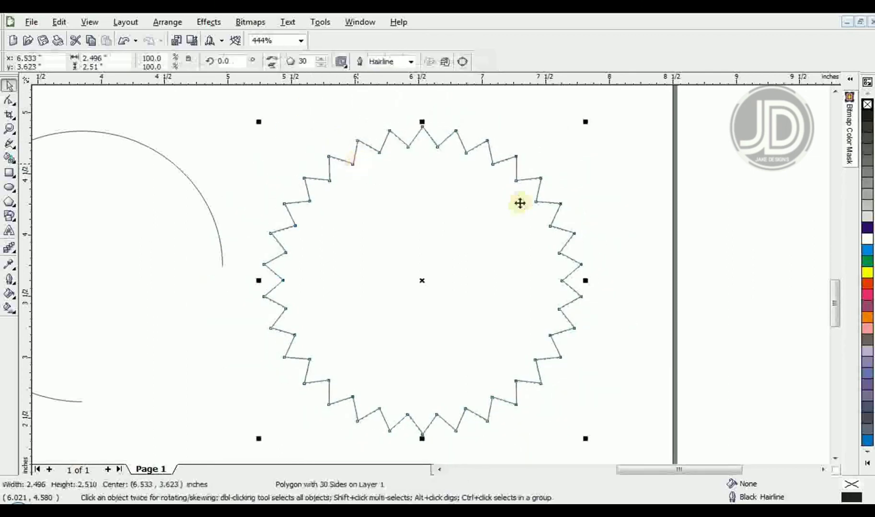
# Give the 30-sided starburst a red fill and a red outline, and deselect it.
pyautogui.click(867, 288)
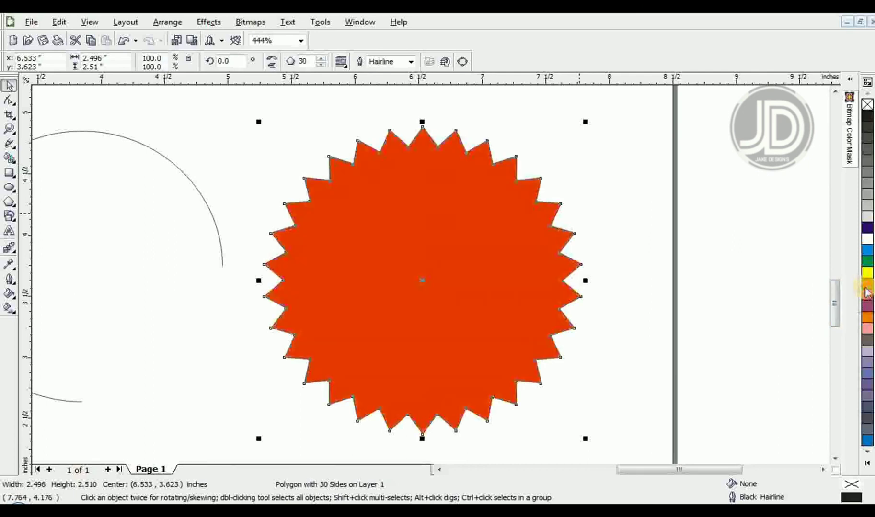
pyautogui.rightClick(866, 288)
pyautogui.press('F2')
pyautogui.rightClick(652, 187)
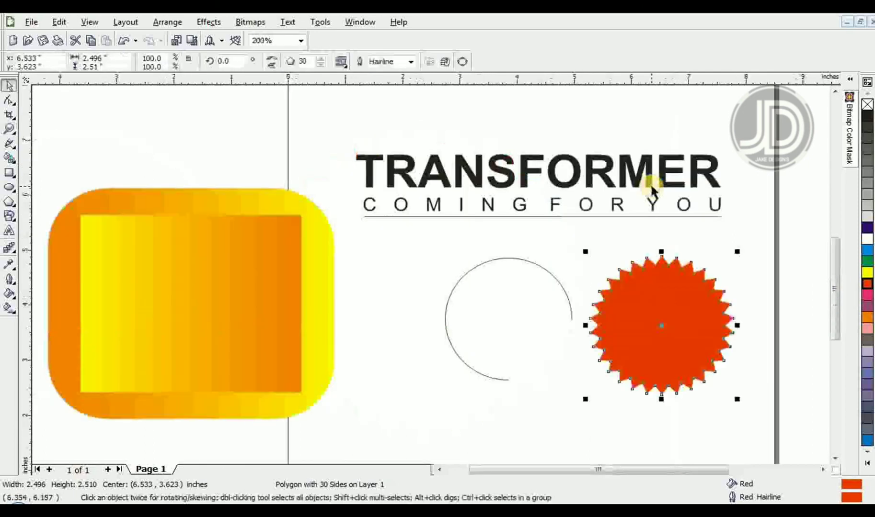
pyautogui.click(757, 285)
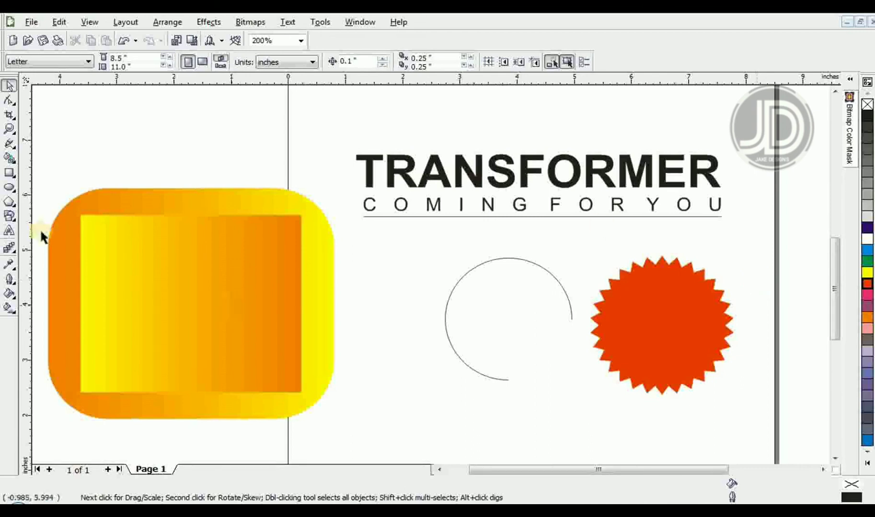
# Draw a polygon about 1.97 by 1.87 inches above the gradient rectangle and set its number of sides to 3.
pyautogui.click(9, 202)
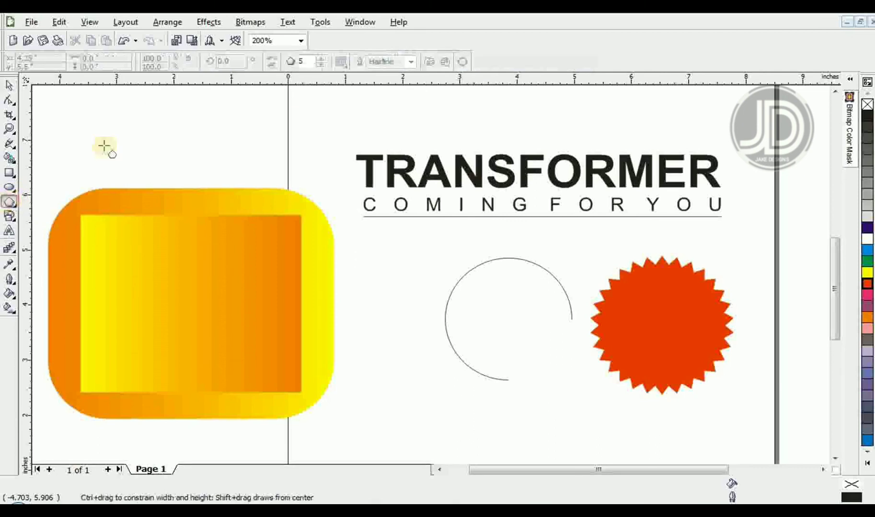
pyautogui.moveTo(238, 116); pyautogui.dragTo(337, 213)
pyautogui.press('space')
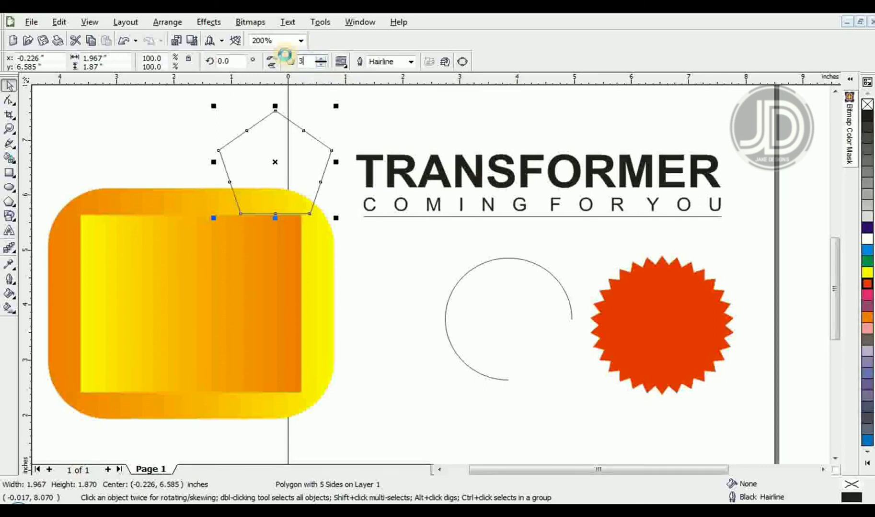
pyautogui.press('Return')
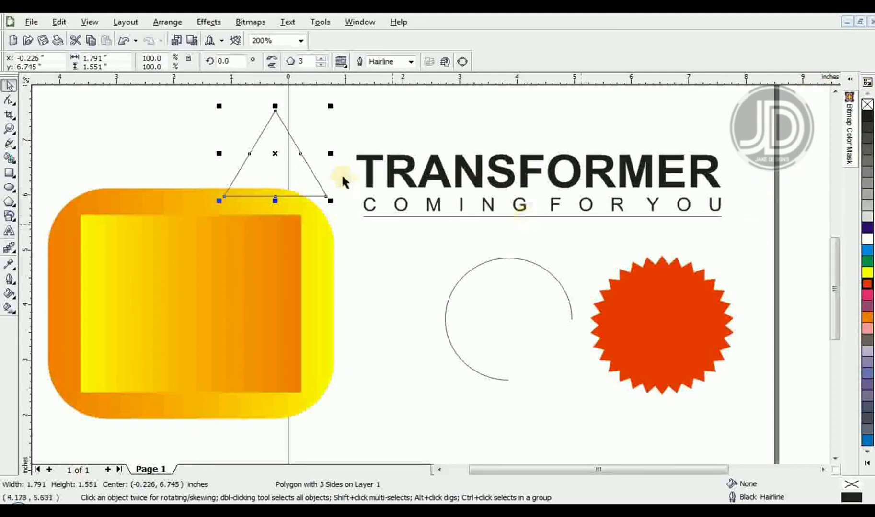
# Move the triangle between the gradient rectangle and the arc, fill it with black, and deselect it.
pyautogui.moveTo(252, 151); pyautogui.dragTo(387, 341)
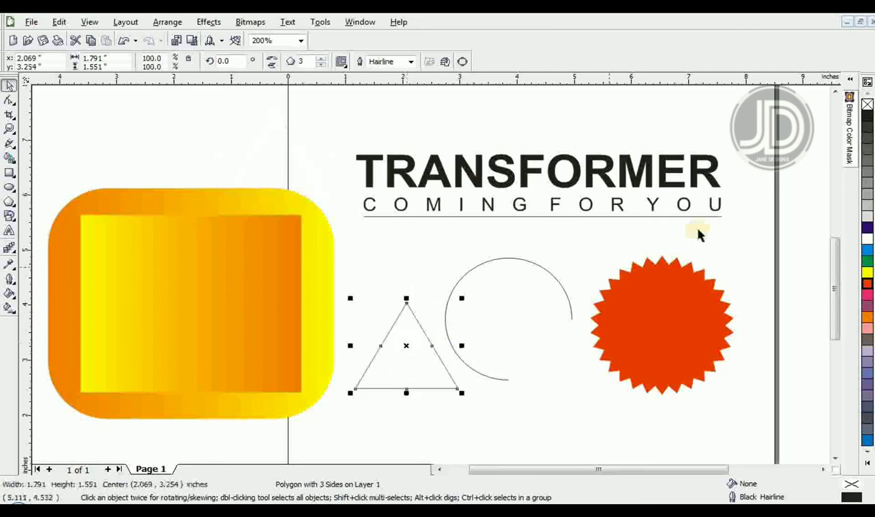
pyautogui.click(867, 120)
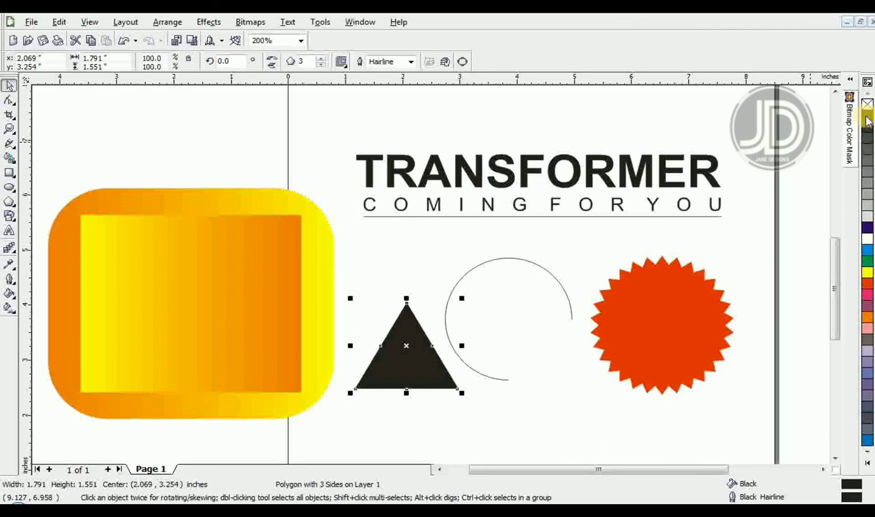
pyautogui.click(801, 126)
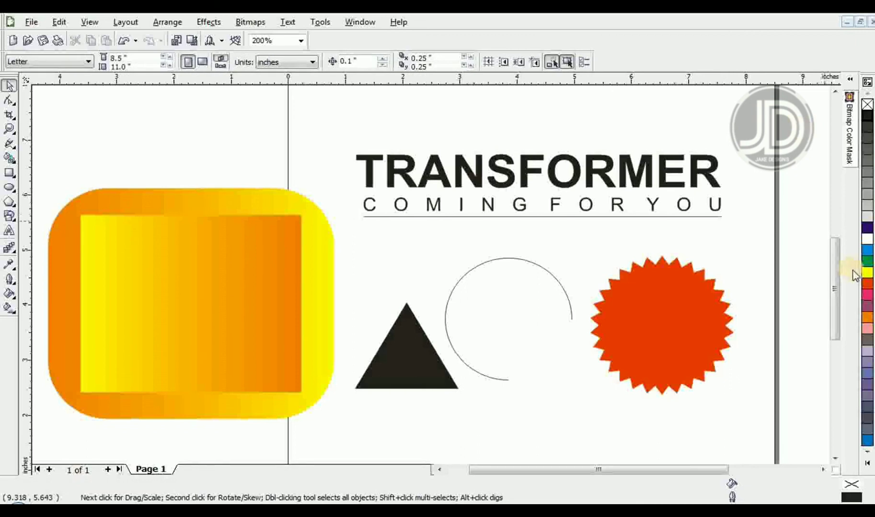
# Make red the default fill for Graphic objects and draw a rectangle about 1.94 by 2.06 inches over the gradient shape's upper edge.
pyautogui.click(868, 287)
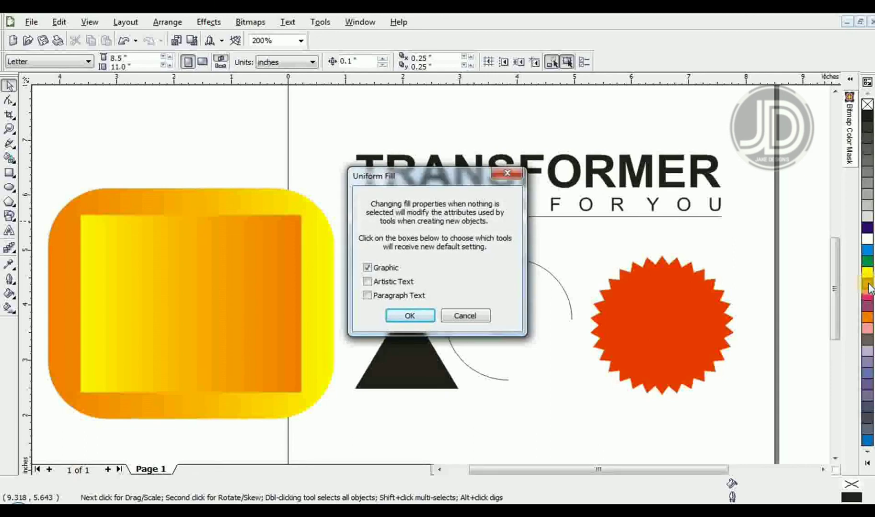
pyautogui.click(410, 315)
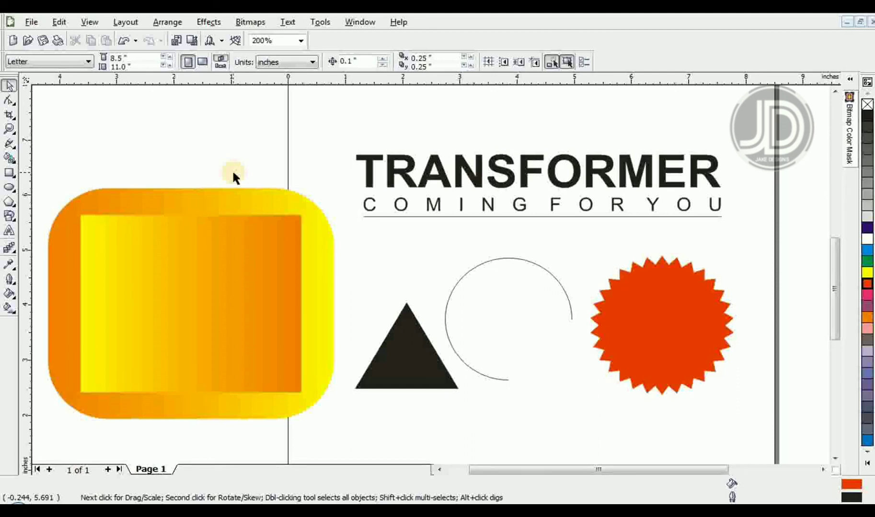
pyautogui.click(9, 173)
pyautogui.moveTo(155, 126); pyautogui.dragTo(267, 240)
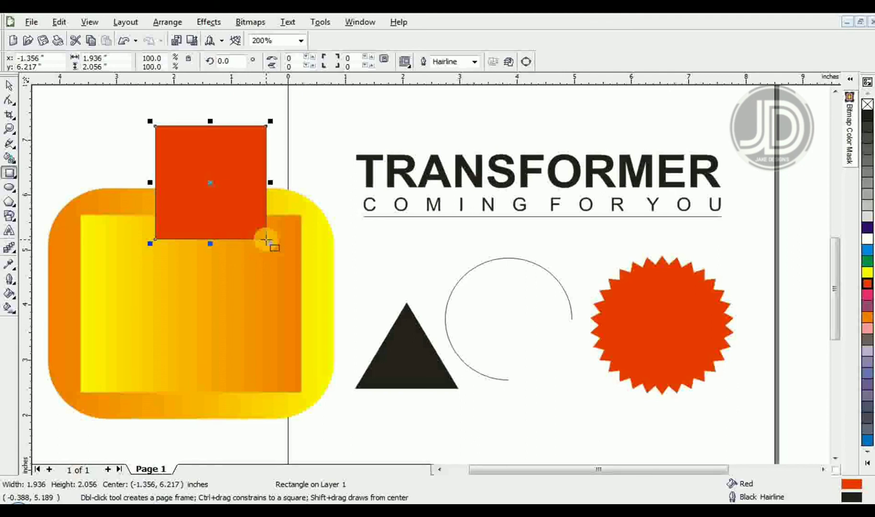
pyautogui.press('space')
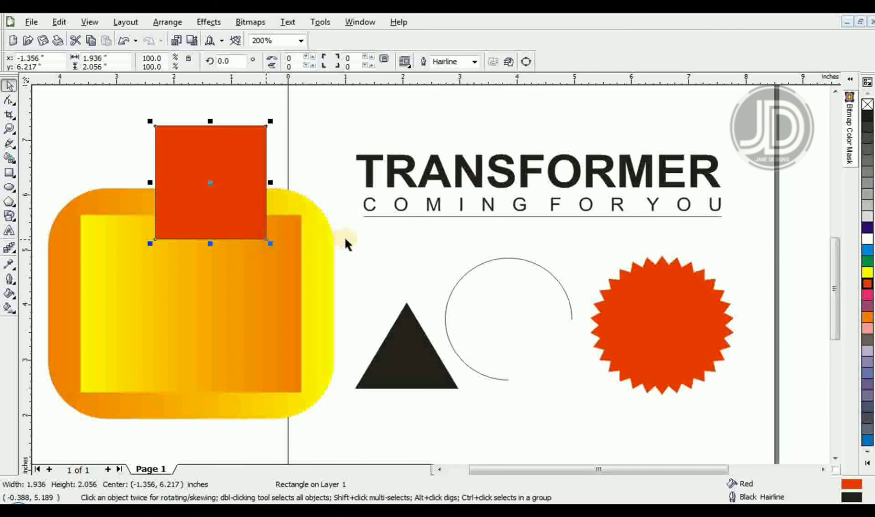
pyautogui.click(488, 406)
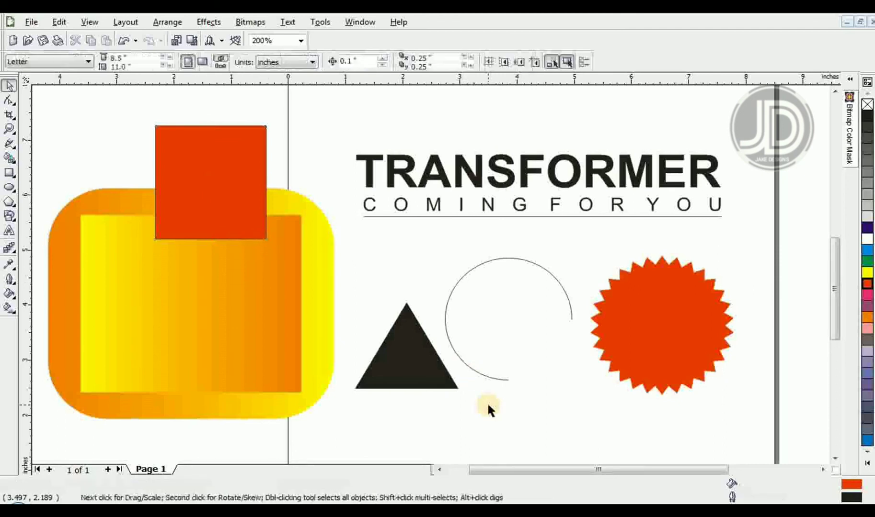
# Reset the default fill for new Graphic objects to no fill.
pyautogui.click(868, 106)
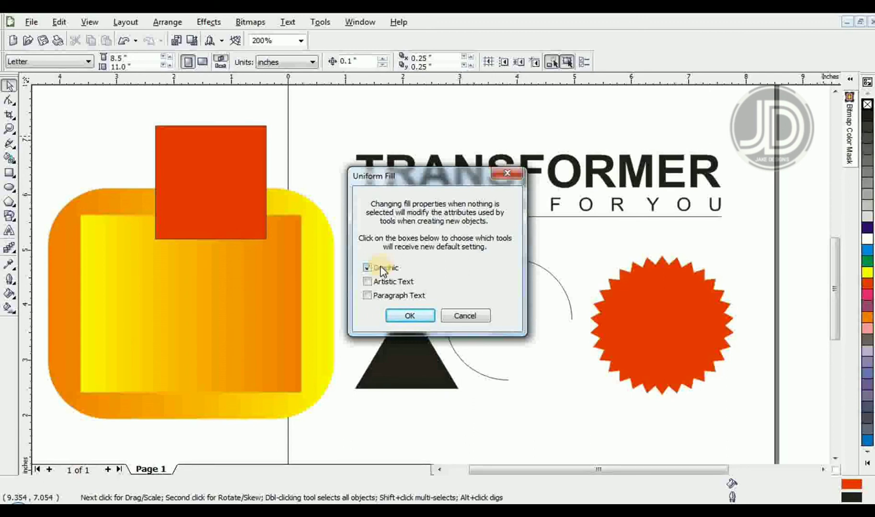
pyautogui.click(408, 316)
# Try blue, cyan, green, yellow and magenta on the triangle, settle on an orange fill, and remove its outline.
pyautogui.click(407, 344)
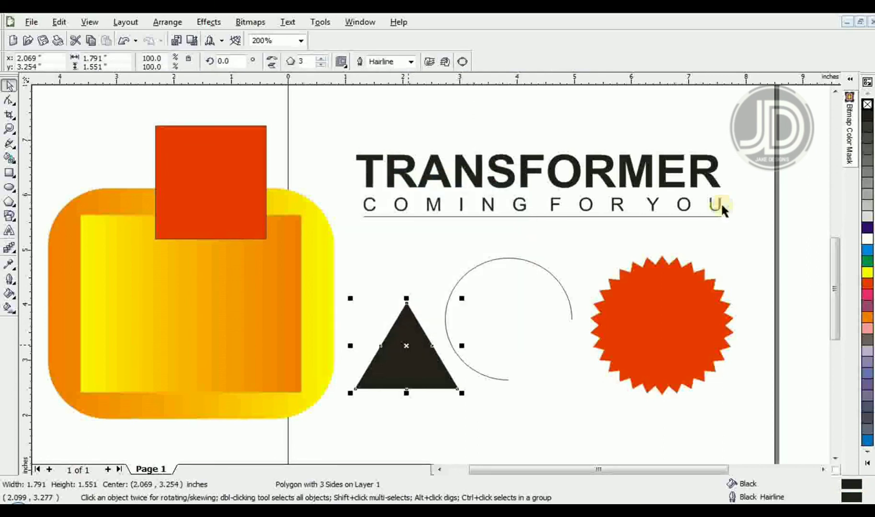
pyautogui.click(866, 228)
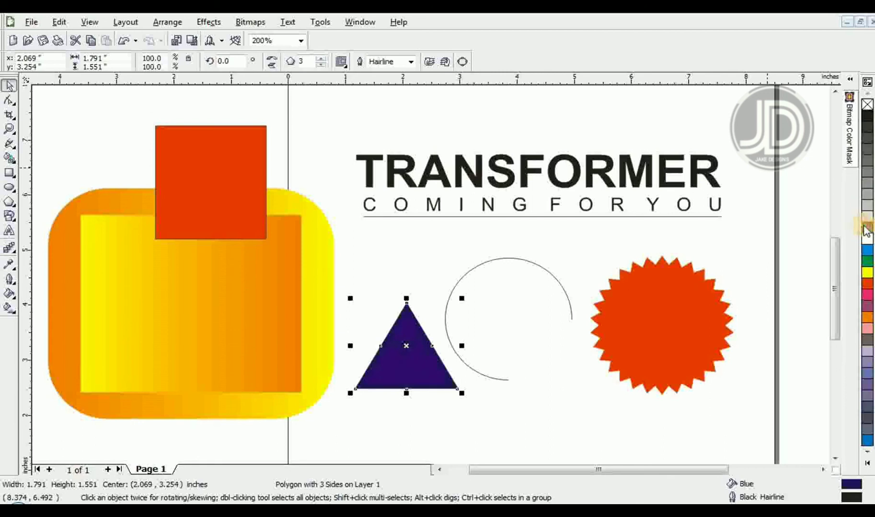
pyautogui.click(867, 250)
pyautogui.click(867, 261)
pyautogui.click(867, 272)
pyautogui.click(868, 294)
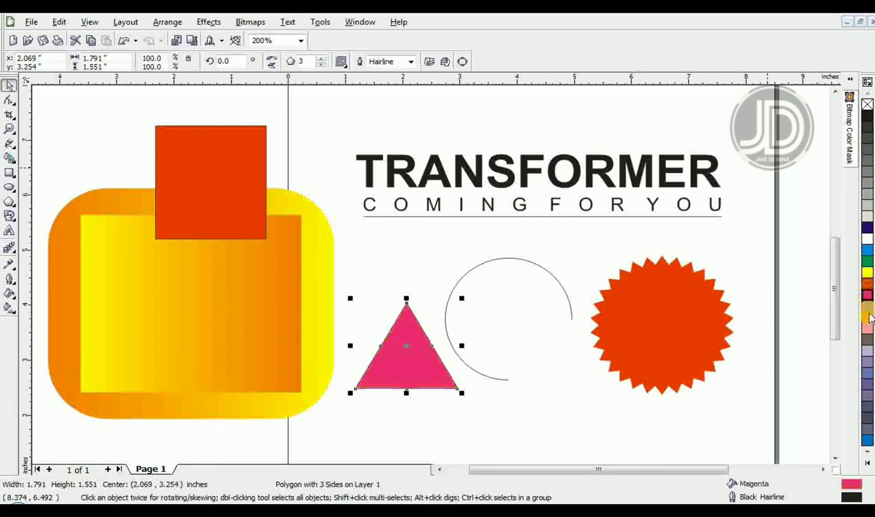
pyautogui.click(868, 316)
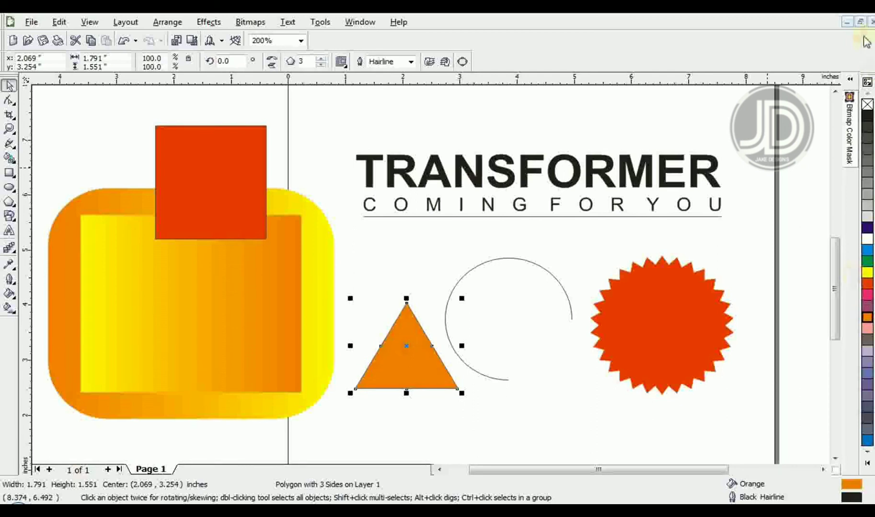
pyautogui.rightClick(867, 103)
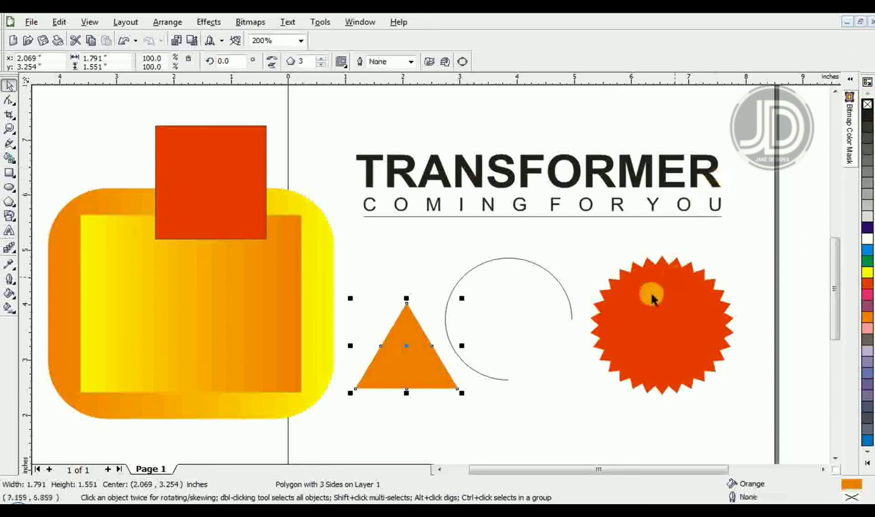
# Fill the red starburst with the darker red shade C:23 M:100 Y:96 K:0 from red's related shades.
pyautogui.press('z')
pyautogui.moveTo(591, 247); pyautogui.dragTo(725, 400)
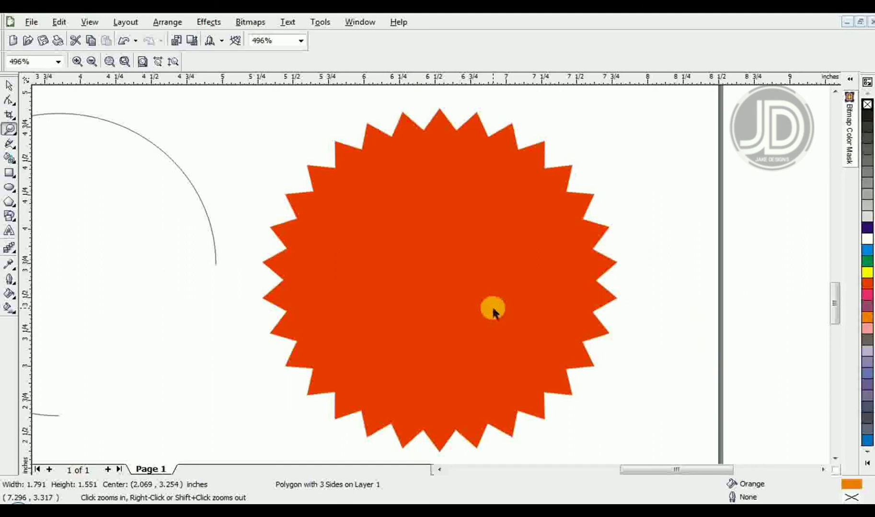
pyautogui.press('space')
pyautogui.click(492, 311)
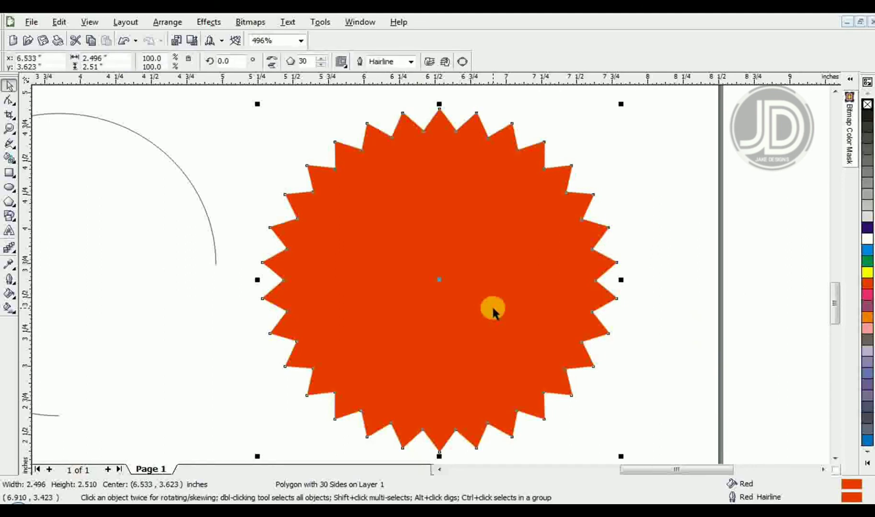
pyautogui.click(868, 289)
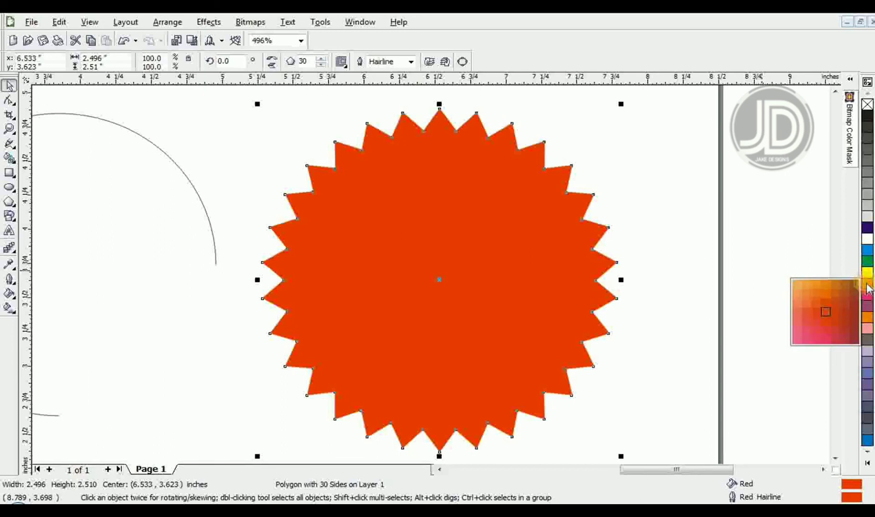
pyautogui.moveTo(867, 289); pyautogui.dragTo(846, 323)
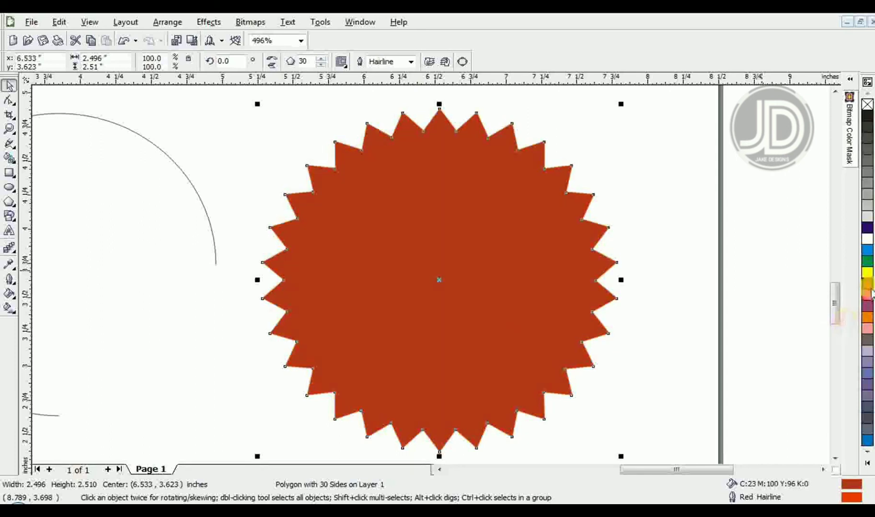
# Change the starburst's fill to the red shade C:13 M:93 Y:93 K:0 and deselect it.
pyautogui.moveTo(870, 291); pyautogui.dragTo(861, 293)
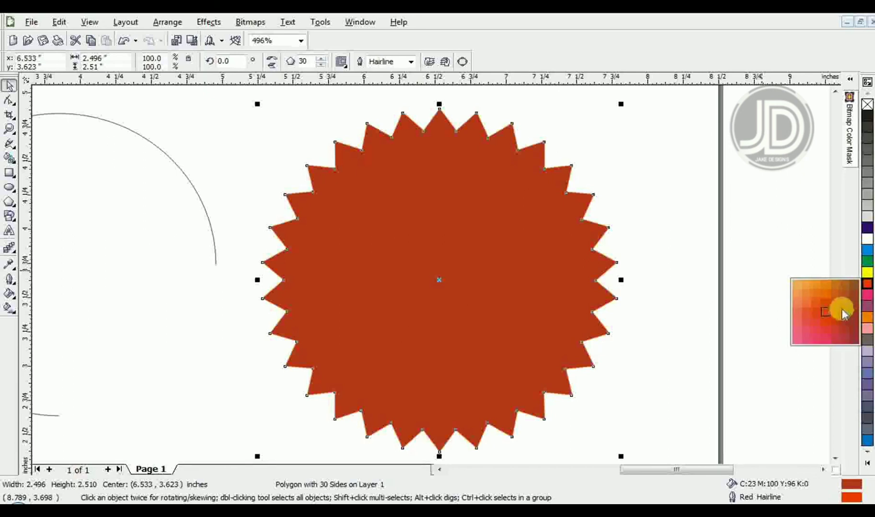
pyautogui.moveTo(837, 302); pyautogui.dragTo(836, 302)
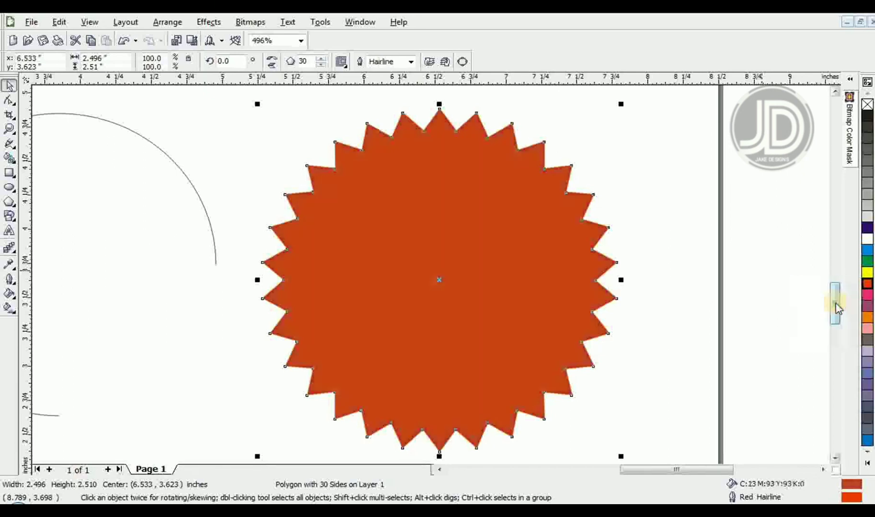
pyautogui.press('z')
pyautogui.rightClick(703, 237)
pyautogui.press('space')
pyautogui.click(766, 274)
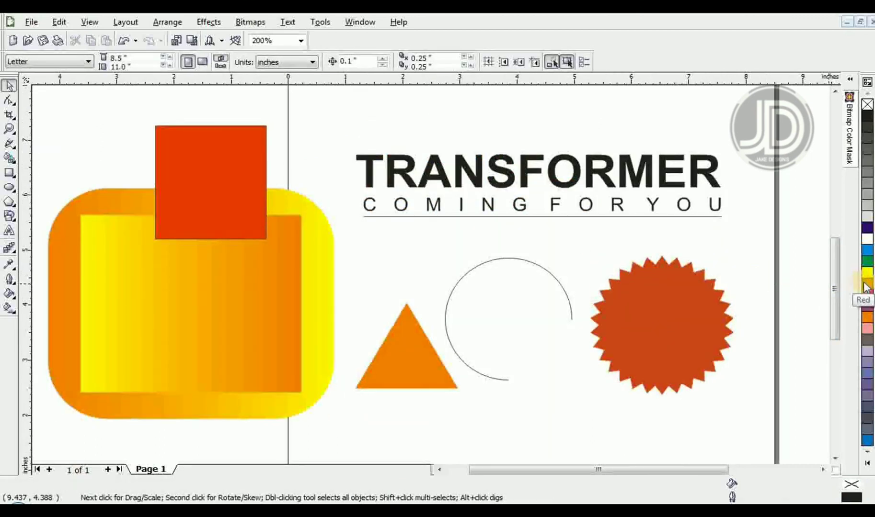
# Fill the starburst with plain yellow, and switch its fill to cyan.
pyautogui.click(653, 310)
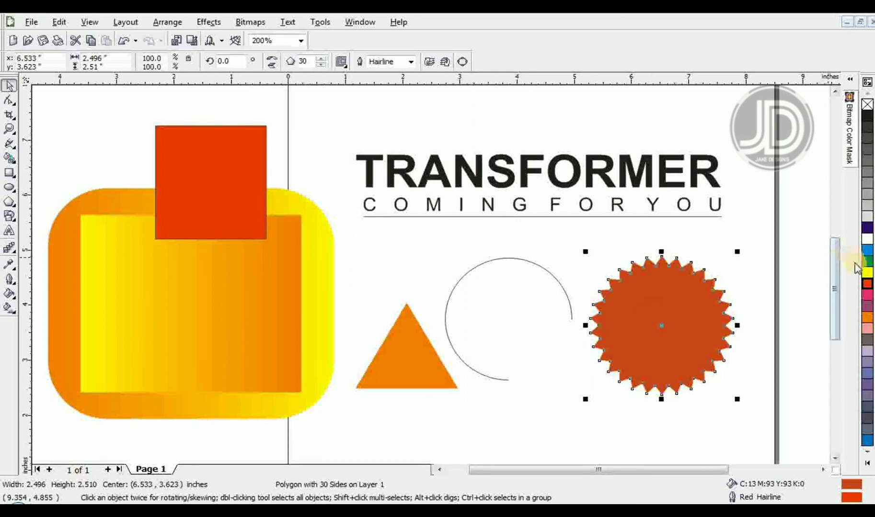
pyautogui.click(867, 273)
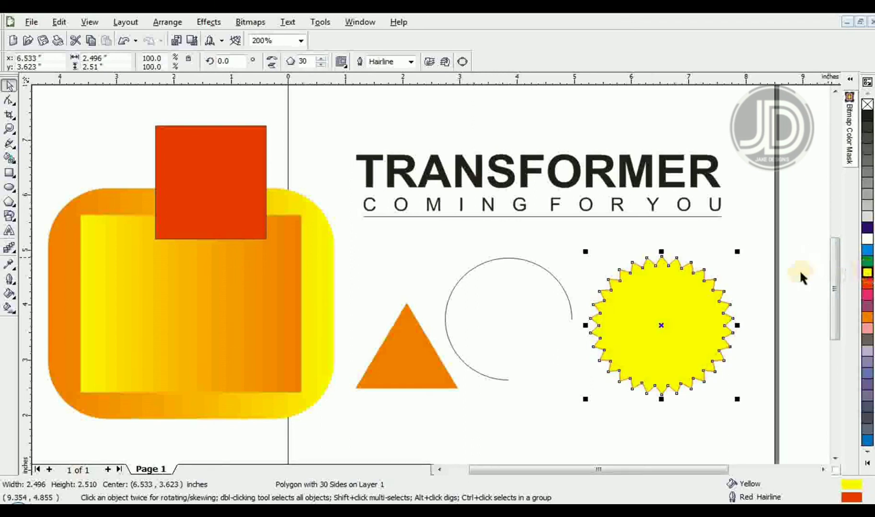
pyautogui.click(760, 261)
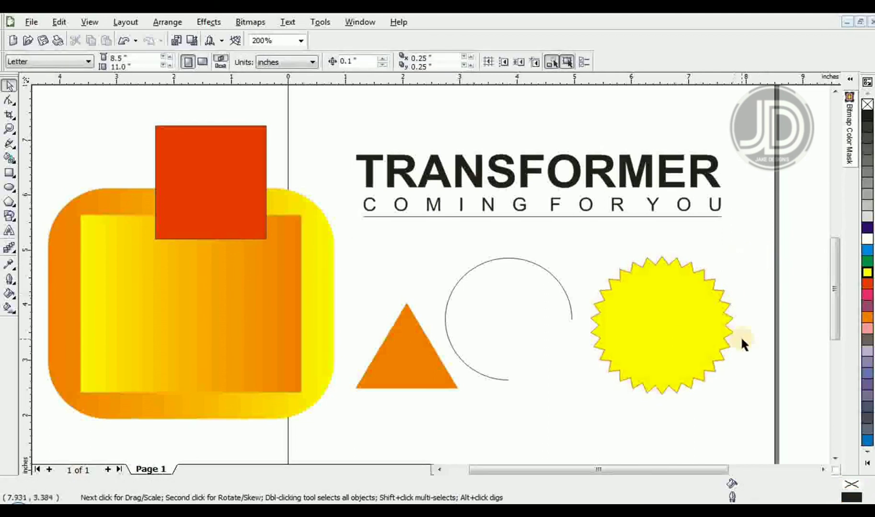
pyautogui.click(682, 318)
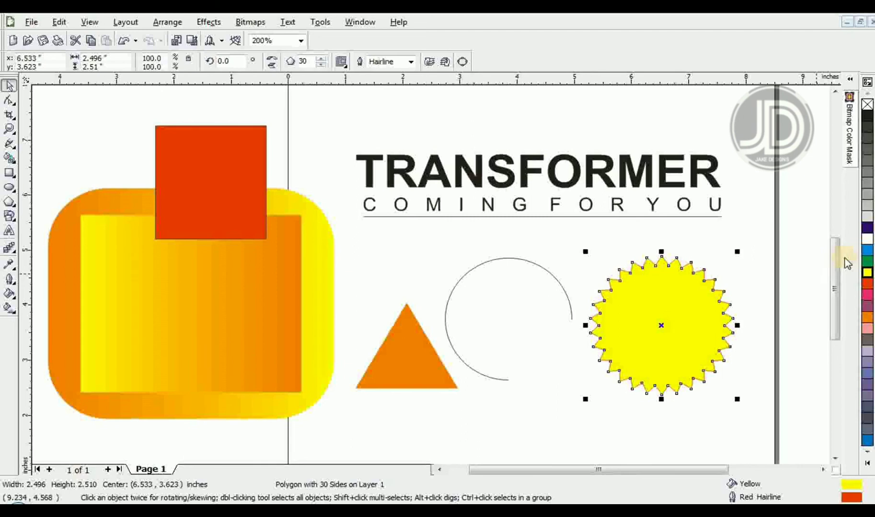
pyautogui.click(867, 250)
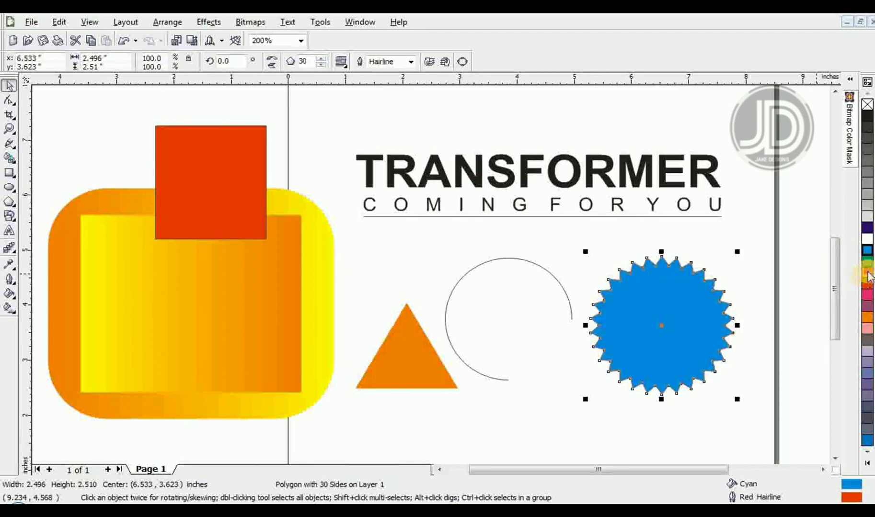
# Fill the starburst with yellow and gradually mix cyan into it until the fill is C:66 M:0 Y:36 K:0.
pyautogui.click(868, 272)
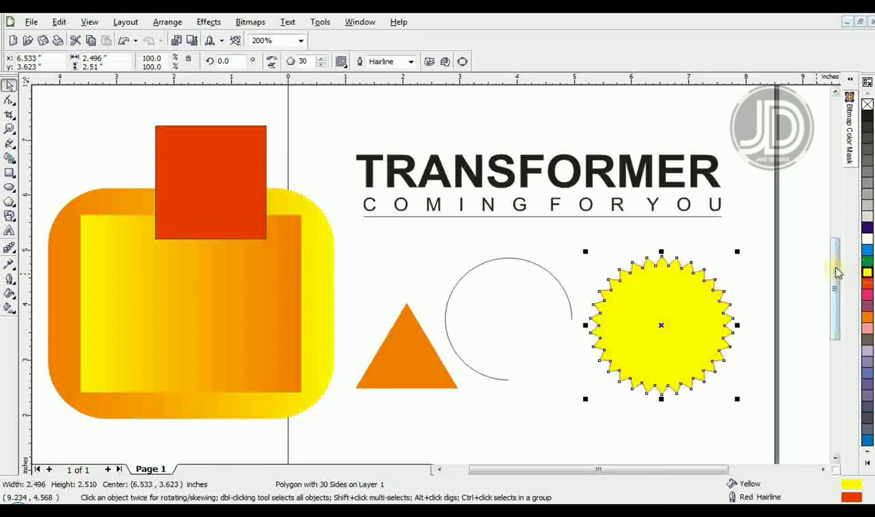
pyautogui.click(867, 251)
pyautogui.keyDown('ctrl'); pyautogui.click(867, 251); pyautogui.keyUp('ctrl')
pyautogui.keyDown('ctrl'); pyautogui.click(867, 251); pyautogui.keyUp('ctrl')
pyautogui.keyDown('ctrl'); pyautogui.click(868, 250); pyautogui.keyUp('ctrl')
pyautogui.keyDown('ctrl'); pyautogui.click(868, 251); pyautogui.keyUp('ctrl')
pyautogui.keyDown('ctrl'); pyautogui.click(867, 251); pyautogui.keyUp('ctrl')
pyautogui.keyDown('ctrl'); pyautogui.click(867, 250); pyautogui.keyUp('ctrl')
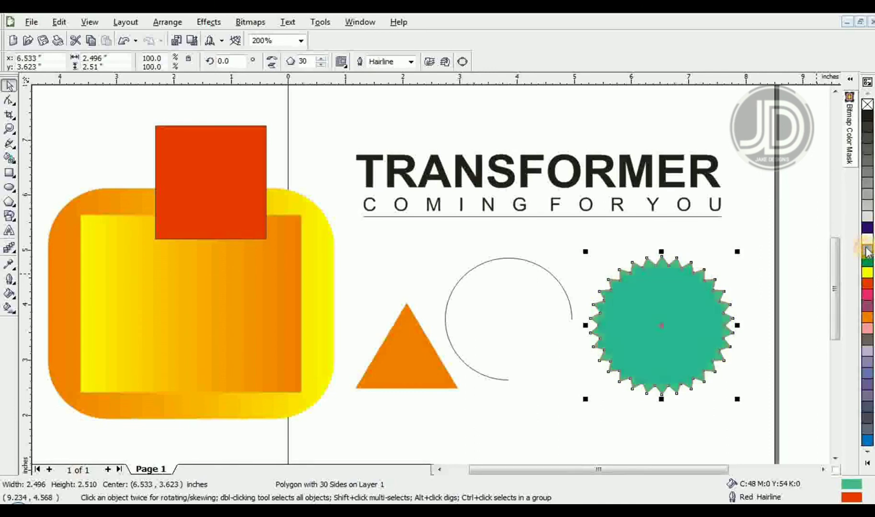
pyautogui.keyDown('ctrl'); pyautogui.click(867, 251); pyautogui.keyUp('ctrl')
pyautogui.keyDown('ctrl'); pyautogui.click(867, 251); pyautogui.keyUp('ctrl')
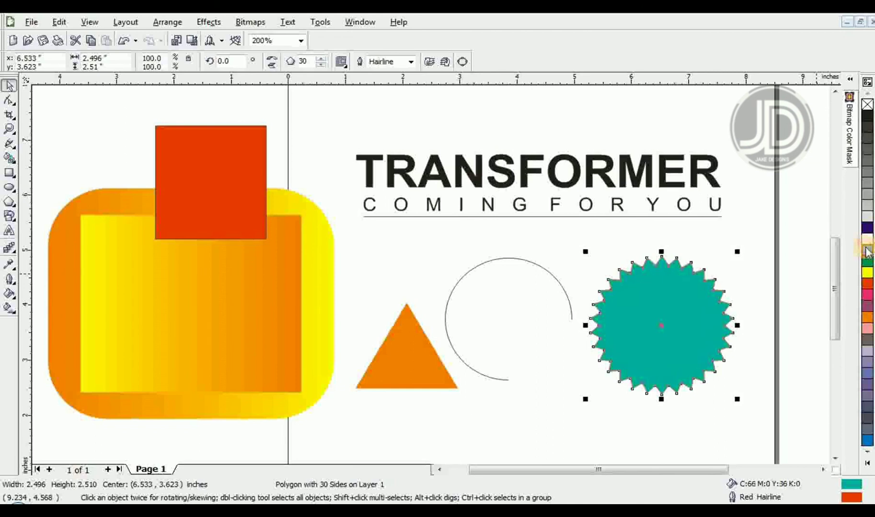
# Gradually mix yellow into the starburst's fill until it is C:46 M:0 Y:56 K:0, and deselect it.
pyautogui.keyDown('ctrl'); pyautogui.click(867, 273); pyautogui.keyUp('ctrl')
pyautogui.keyDown('ctrl'); pyautogui.click(868, 273); pyautogui.keyUp('ctrl')
pyautogui.keyDown('ctrl'); pyautogui.click(867, 273); pyautogui.keyUp('ctrl')
pyautogui.keyDown('ctrl'); pyautogui.click(867, 274); pyautogui.keyUp('ctrl')
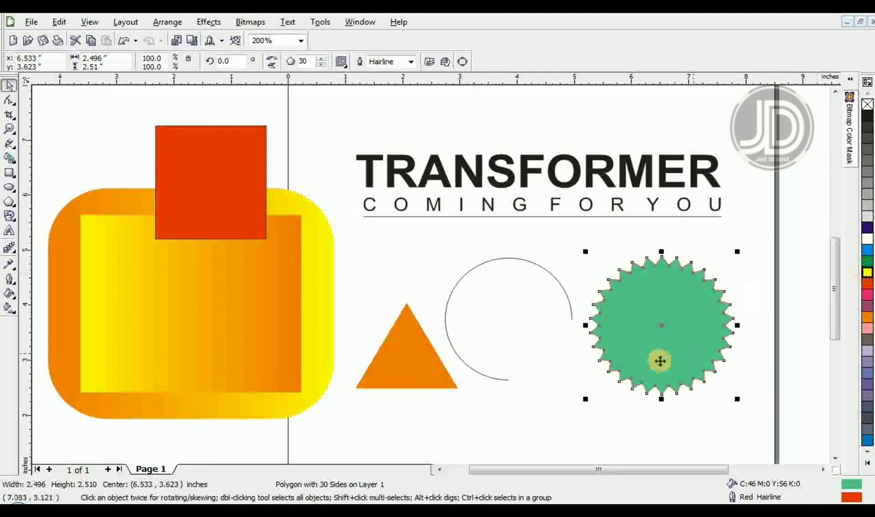
pyautogui.click(616, 408)
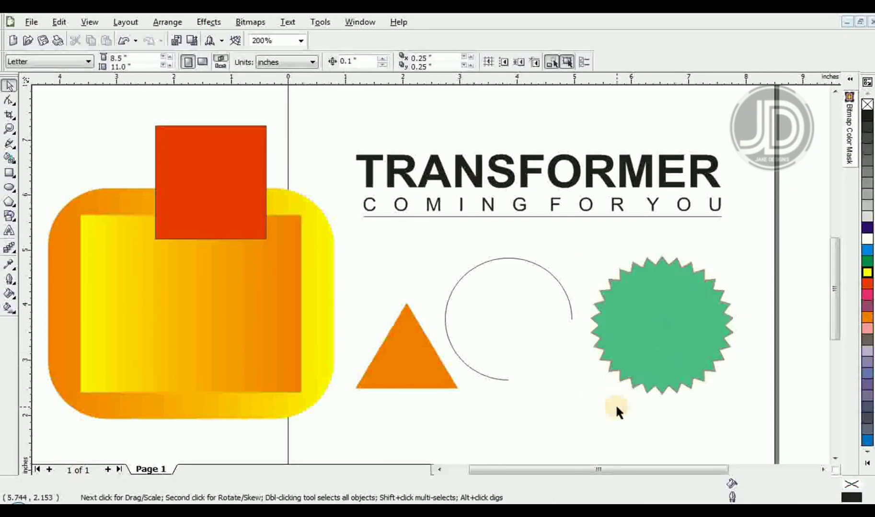
# Fill the starburst with plain red, leaving the default fill for new objects unchanged.
pyautogui.press('z')
pyautogui.moveTo(585, 251); pyautogui.dragTo(700, 393)
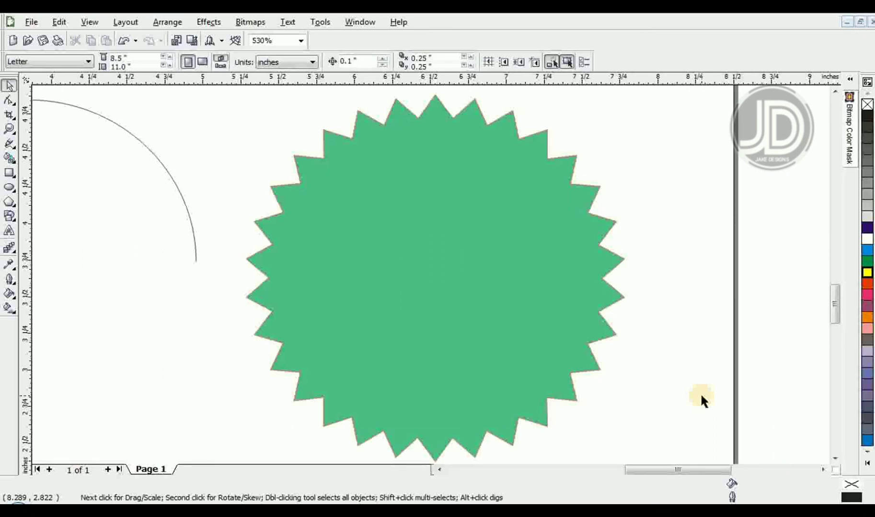
pyautogui.click(867, 284)
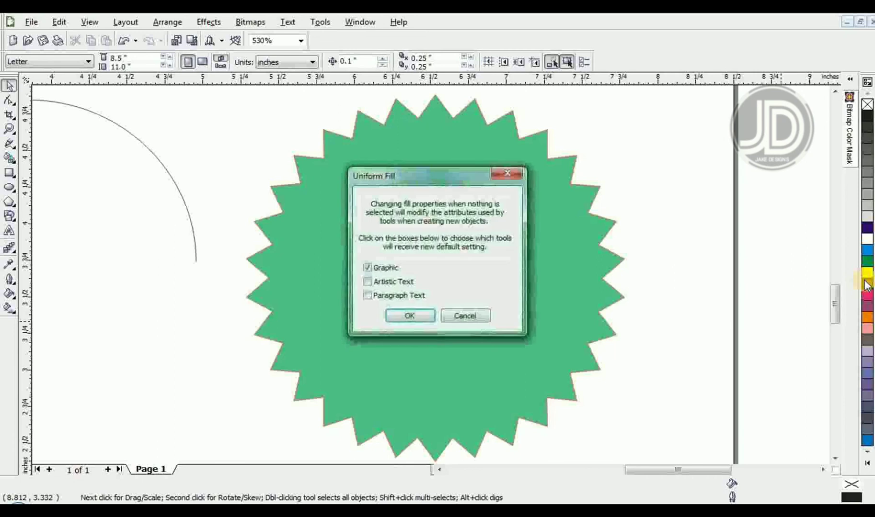
pyautogui.click(463, 317)
pyautogui.click(461, 317)
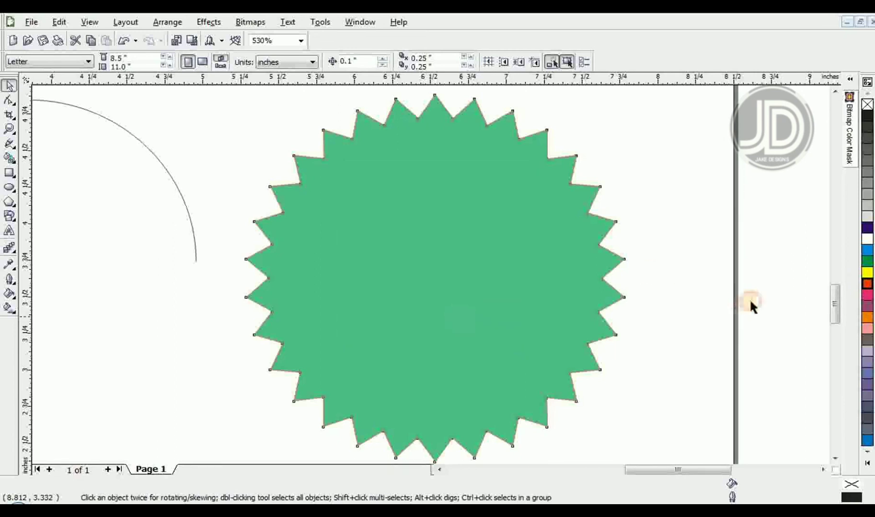
pyautogui.click(867, 285)
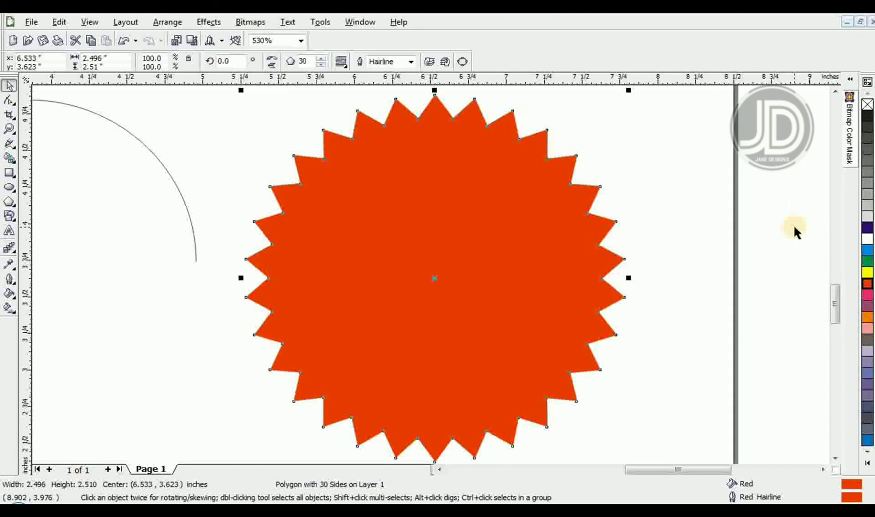
# Give the starburst an 8.0 pt cyan outline placed behind the fill and scaling with the image, and recolour the outline green.
pyautogui.press('F12')
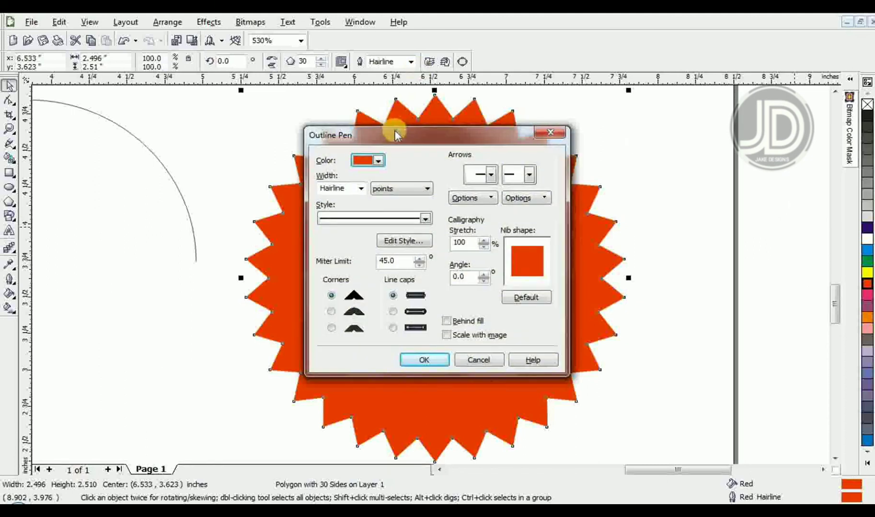
pyautogui.moveTo(396, 129); pyautogui.dragTo(522, 111)
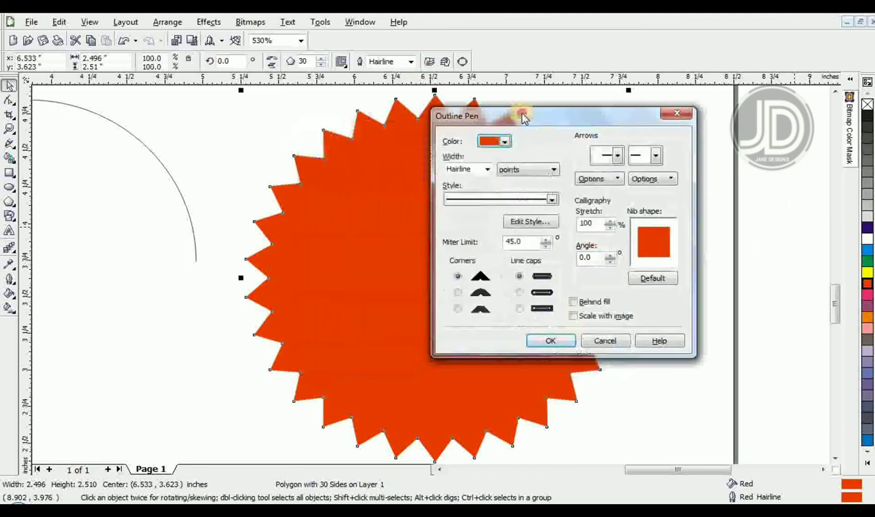
pyautogui.click(505, 142)
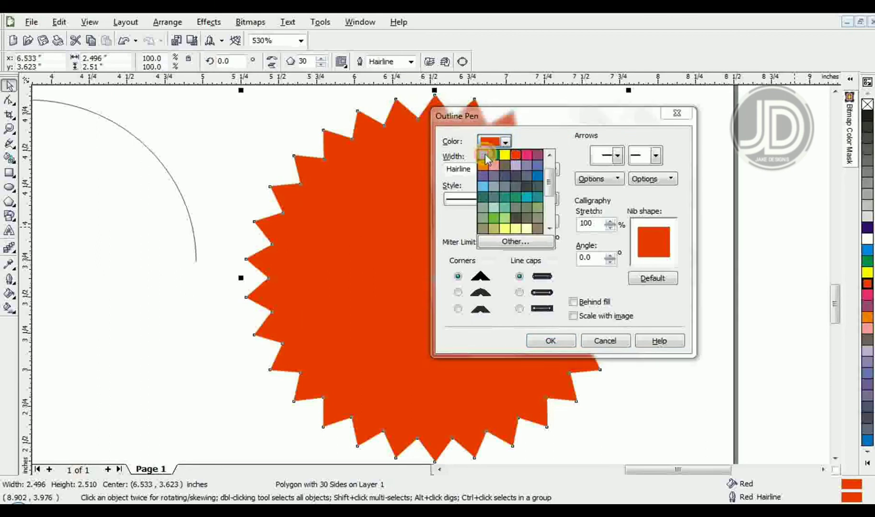
pyautogui.click(537, 176)
pyautogui.click(487, 169)
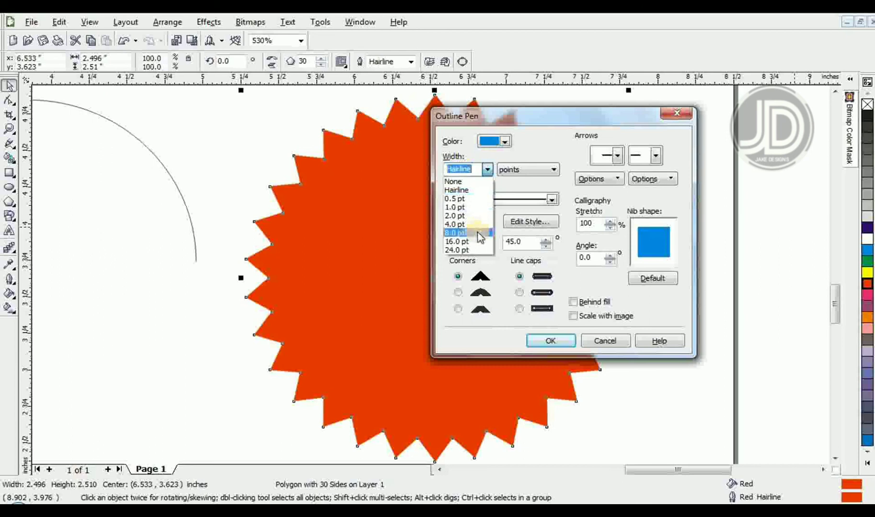
pyautogui.click(480, 233)
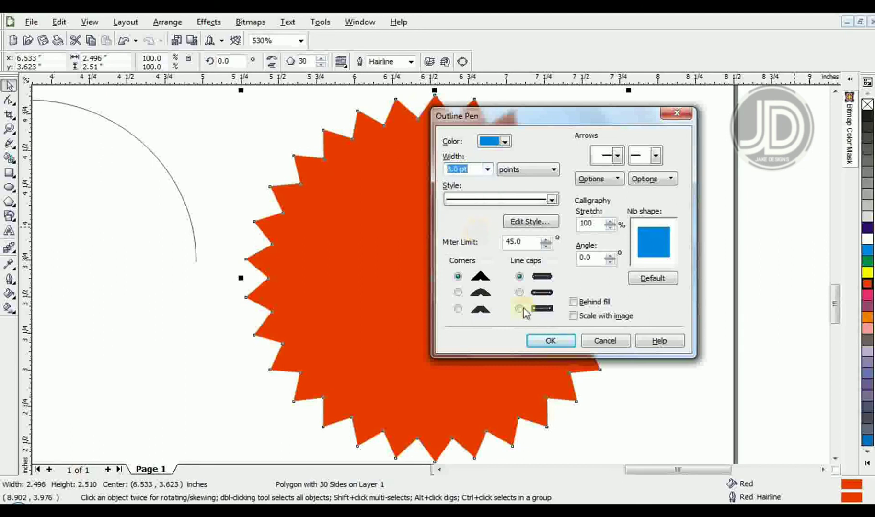
pyautogui.click(571, 301)
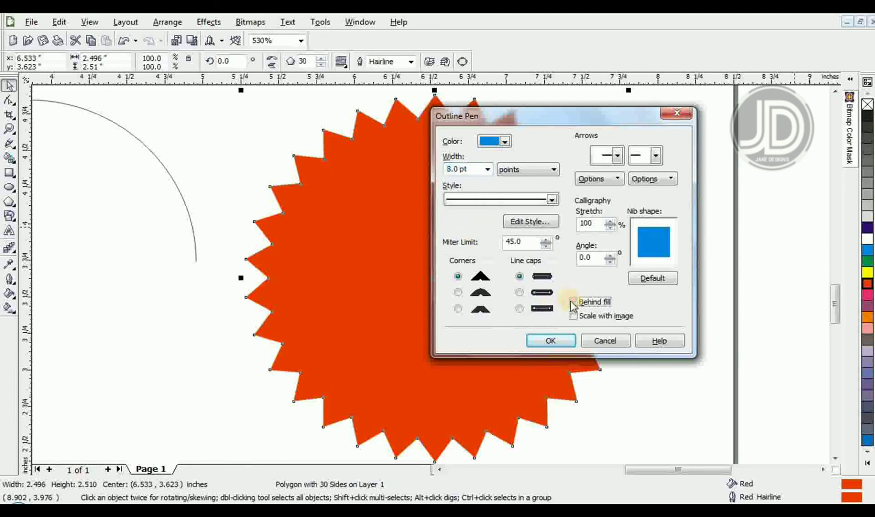
pyautogui.click(585, 315)
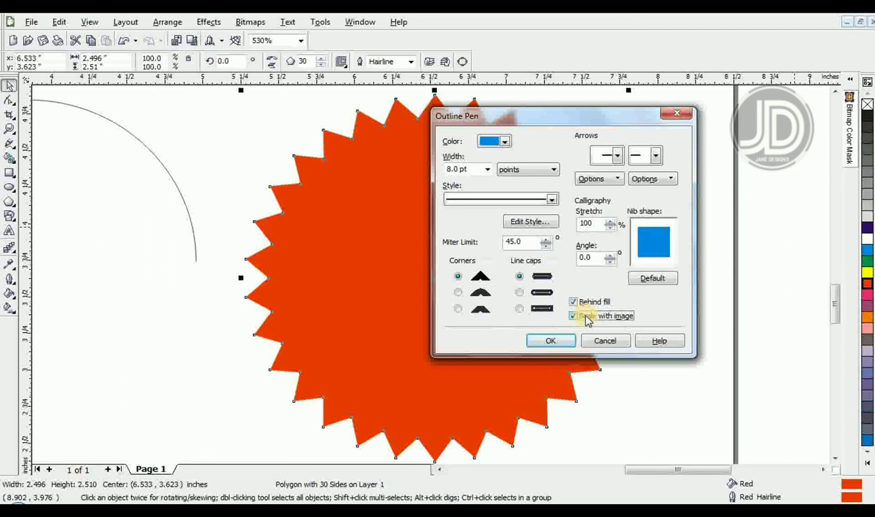
pyautogui.click(550, 341)
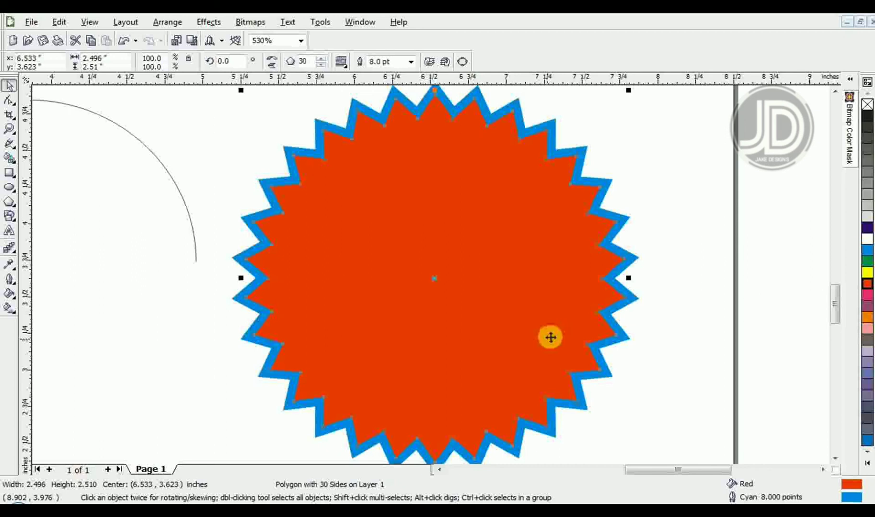
pyautogui.rightClick(867, 266)
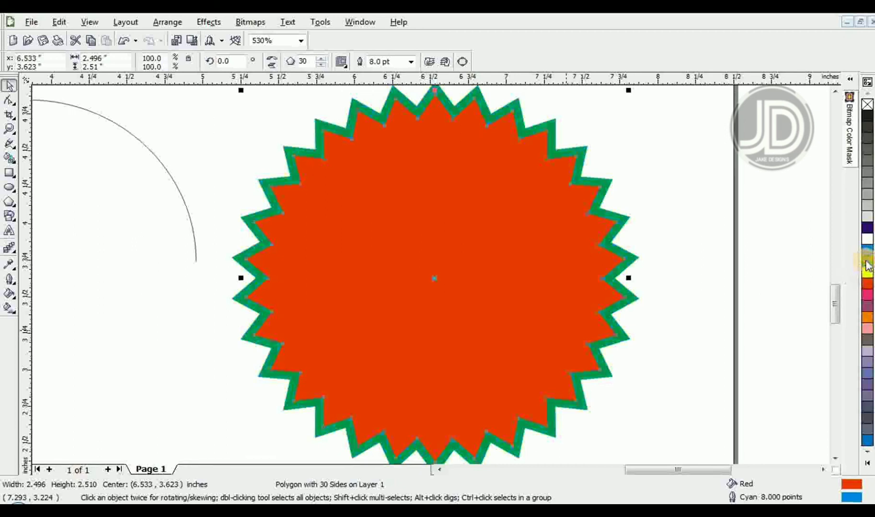